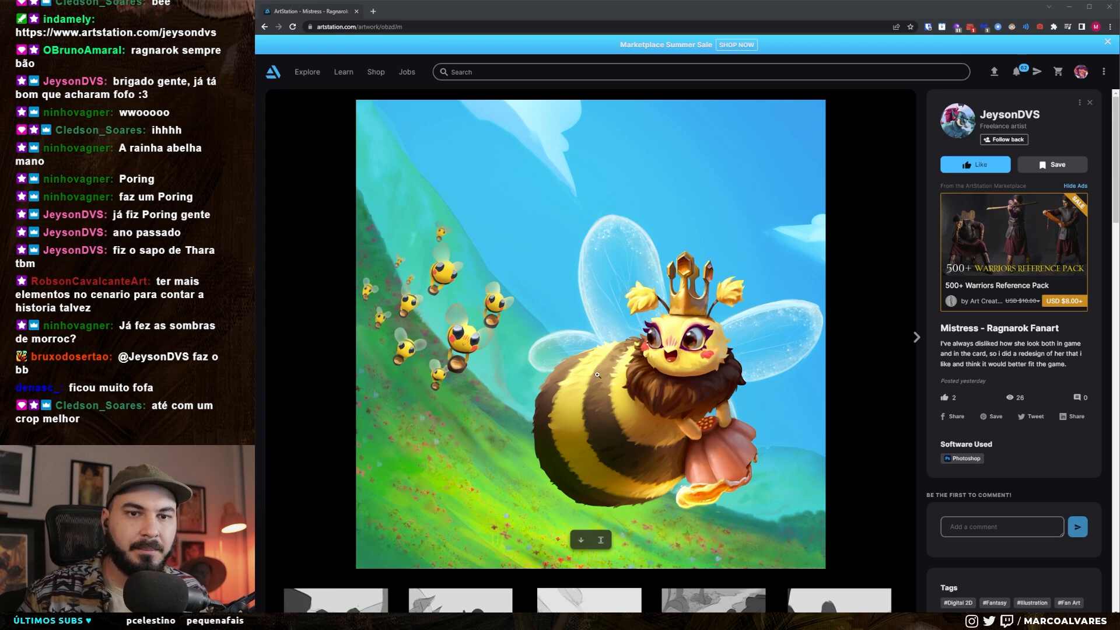
Copy the queen bee artwork from the ArtStation page, switch to Photoshop and paste it into a new document.
right_click(562, 356)
click(579, 345)
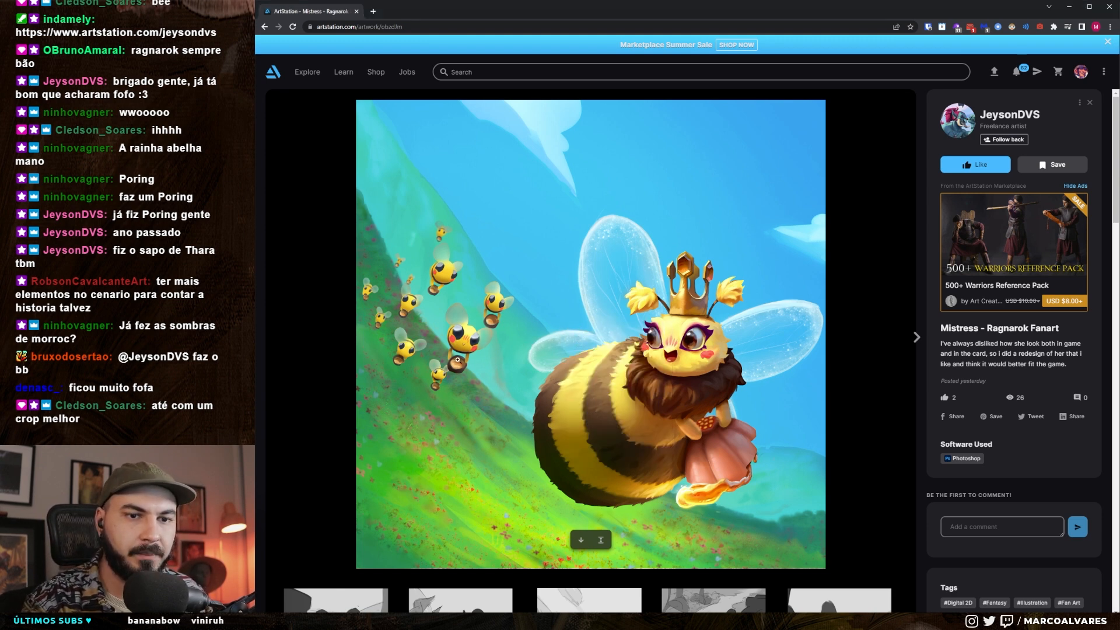
key(alt+Tab)
click(276, 6)
click(281, 16)
key(Return)
key(ctrl+v)
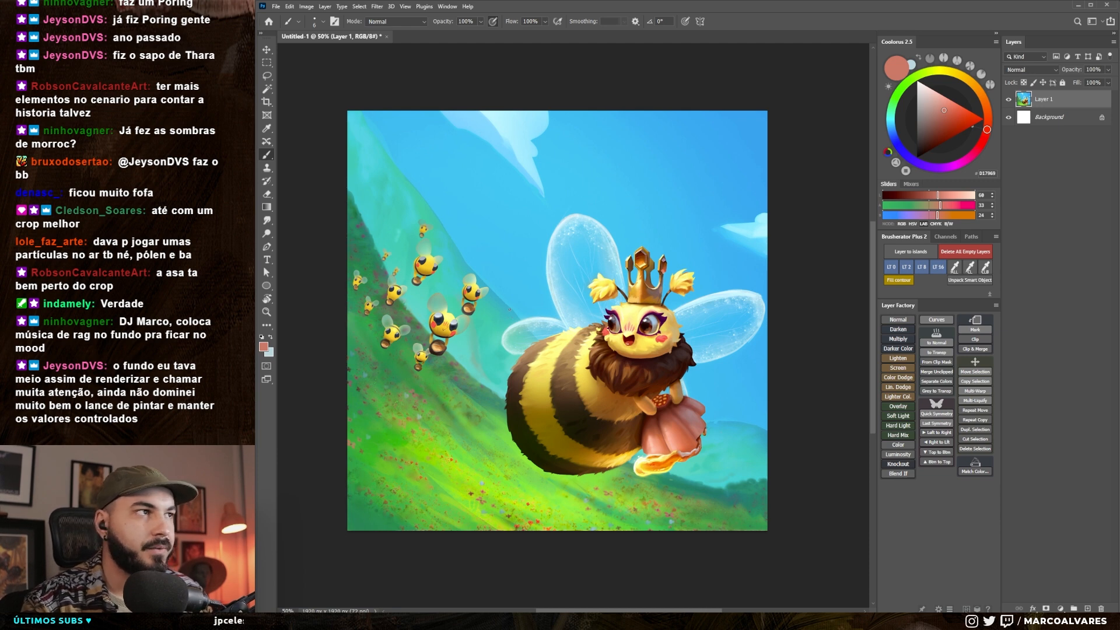
Crop the canvas to about 2126 × 1804 px, extending both sides and trimming the upper and lower edges of the artwork.
scroll(502, 324, down, 2)
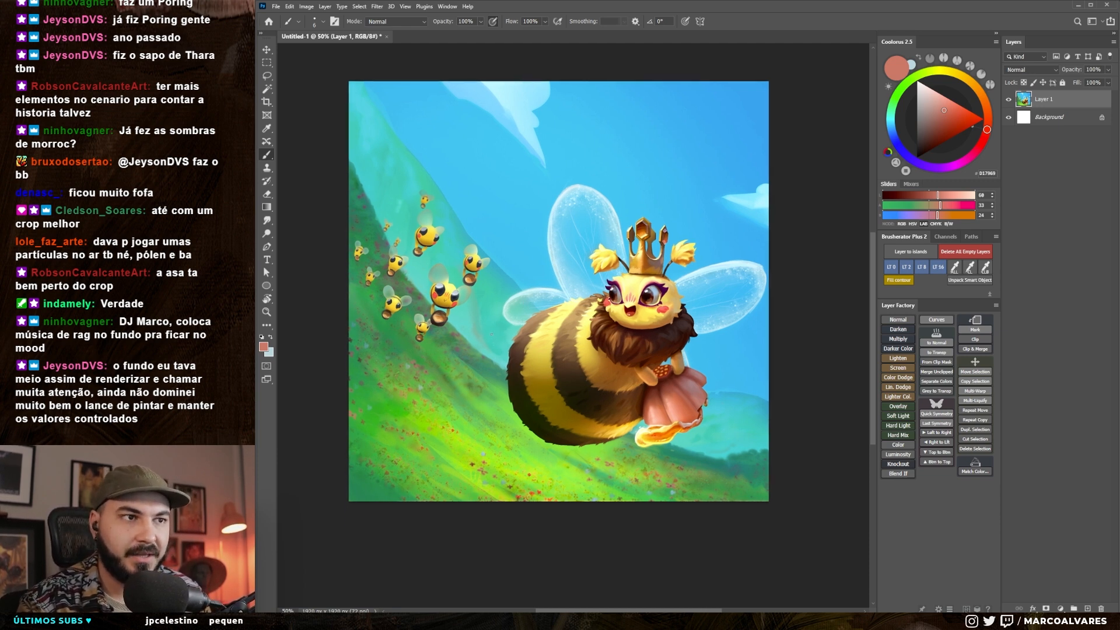
drag(577, 331, 581, 354)
scroll(582, 354, down, 2)
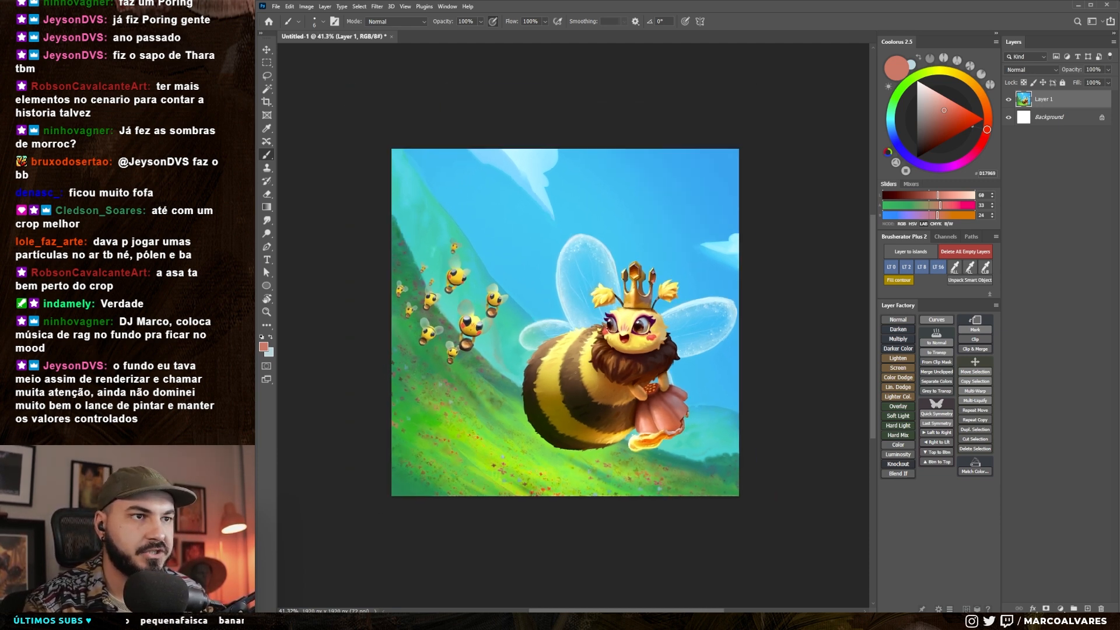
drag(544, 441, 541, 431)
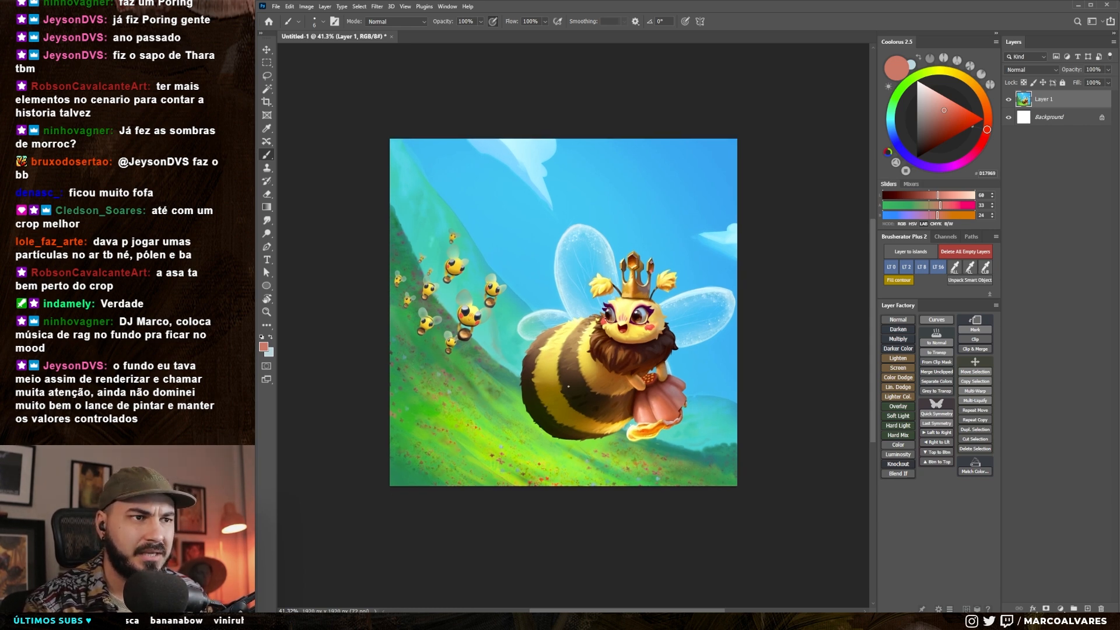
key(c)
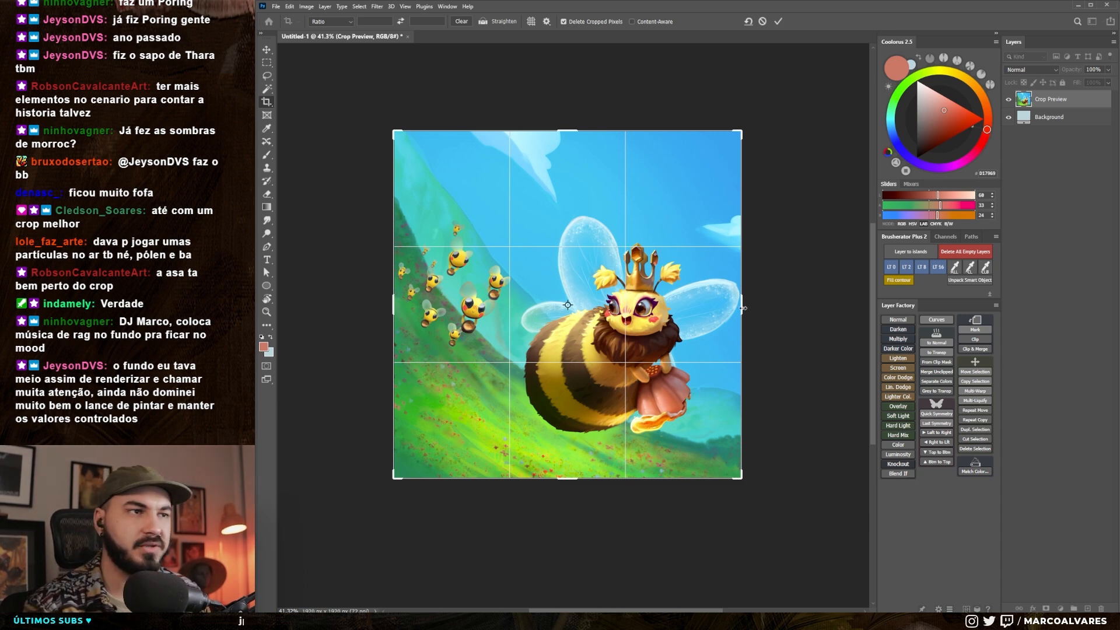
drag(741, 305, 757, 309)
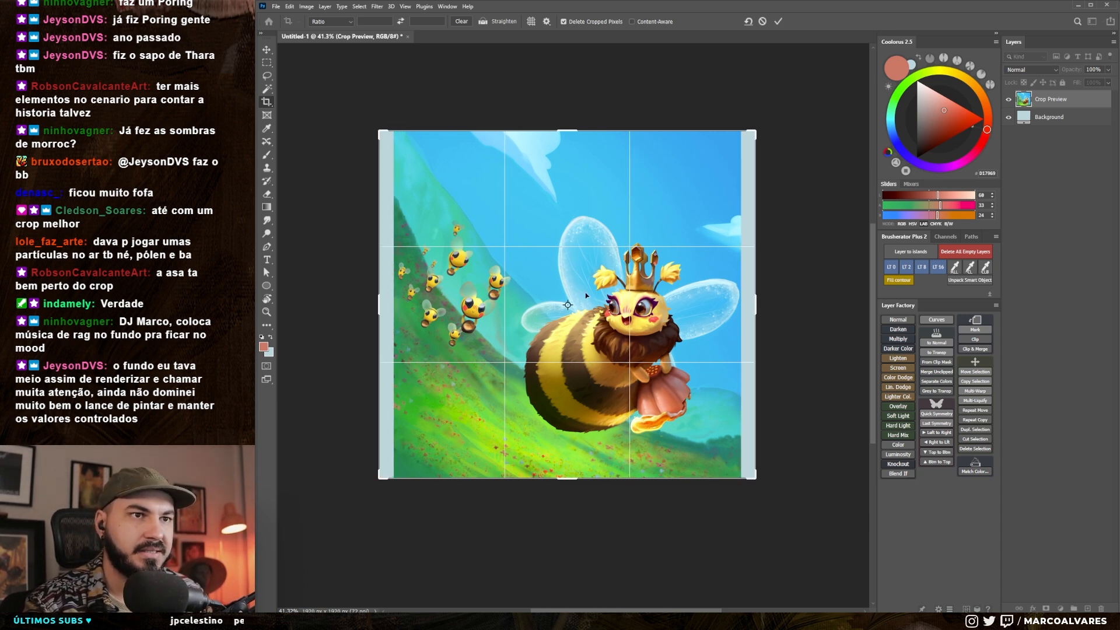
drag(757, 294, 762, 292)
drag(563, 126, 564, 142)
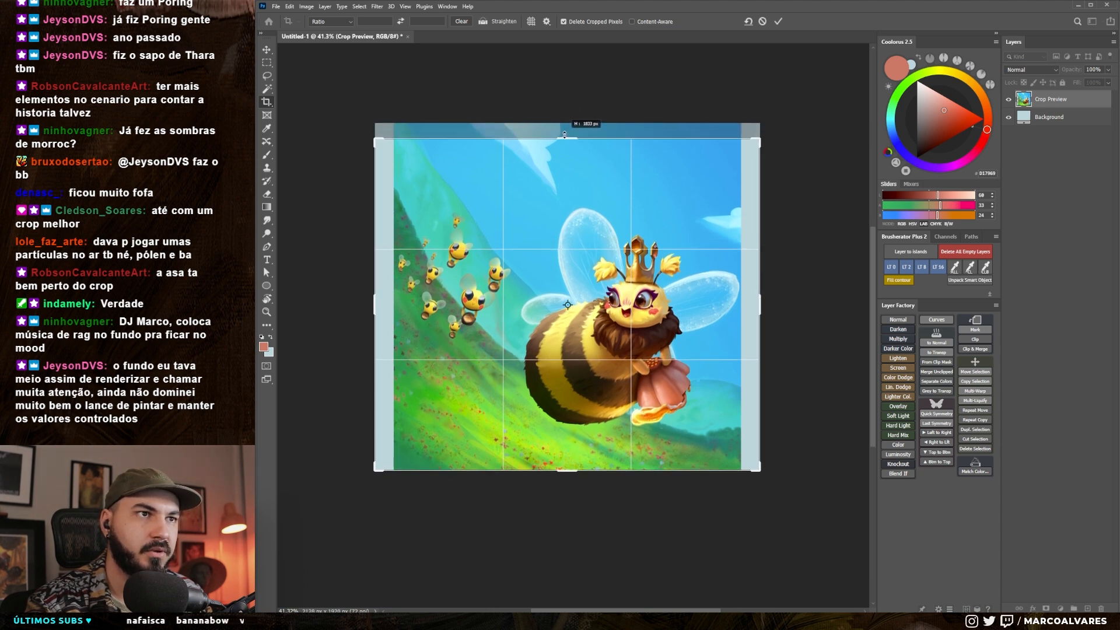
drag(563, 473, 565, 467)
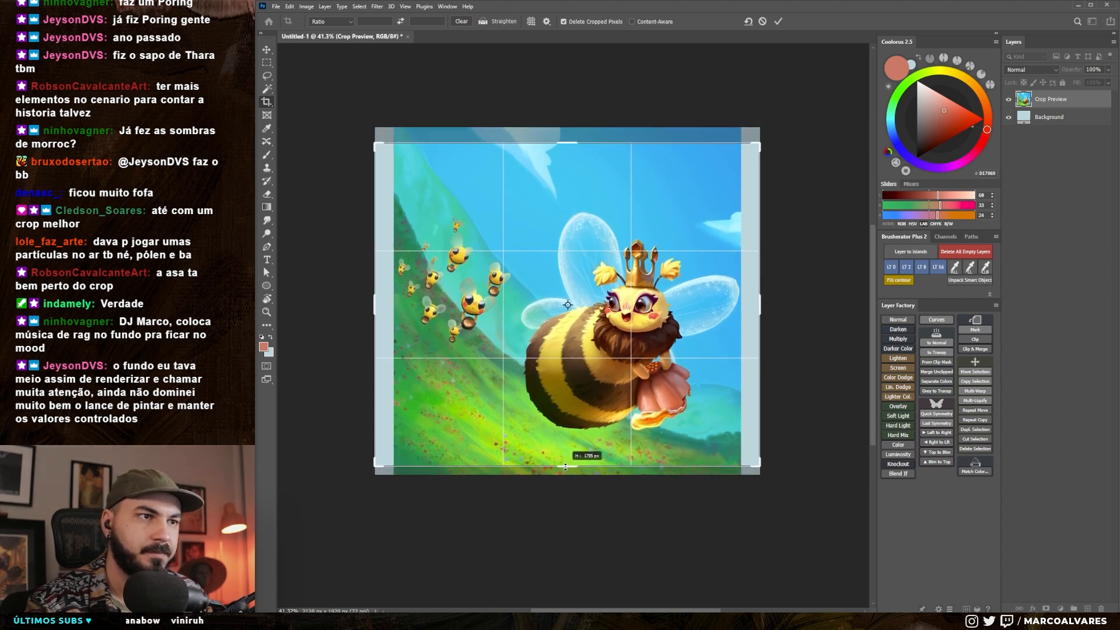
drag(557, 145, 569, 164)
key(Return)
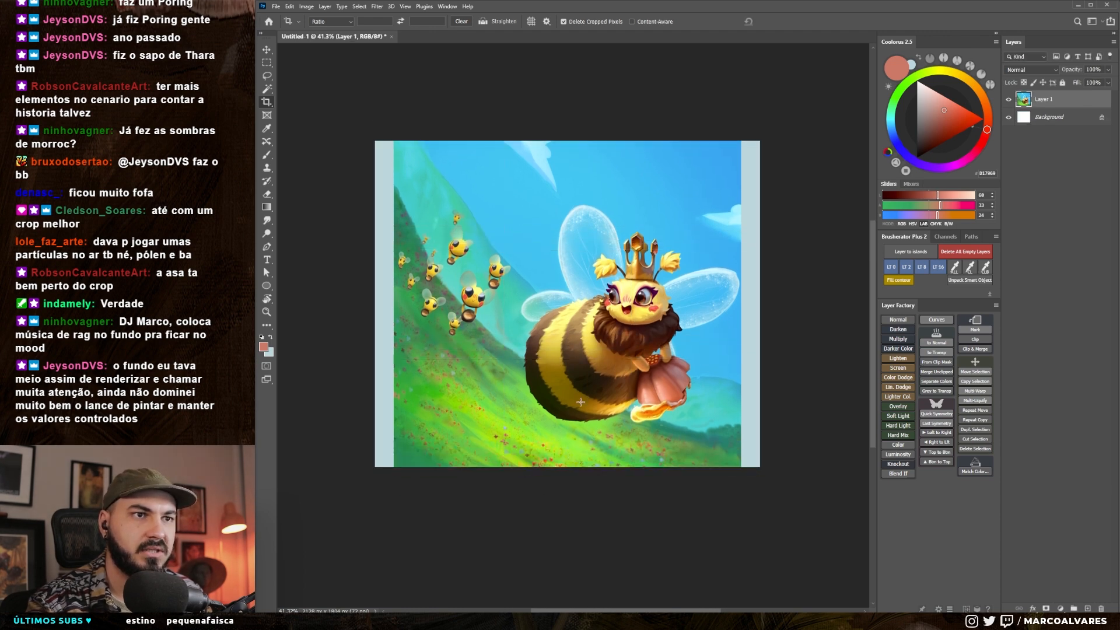
Select the blank side strips, fill them with matching content-aware scenery and deselect.
key(l)
key(shift+F5)
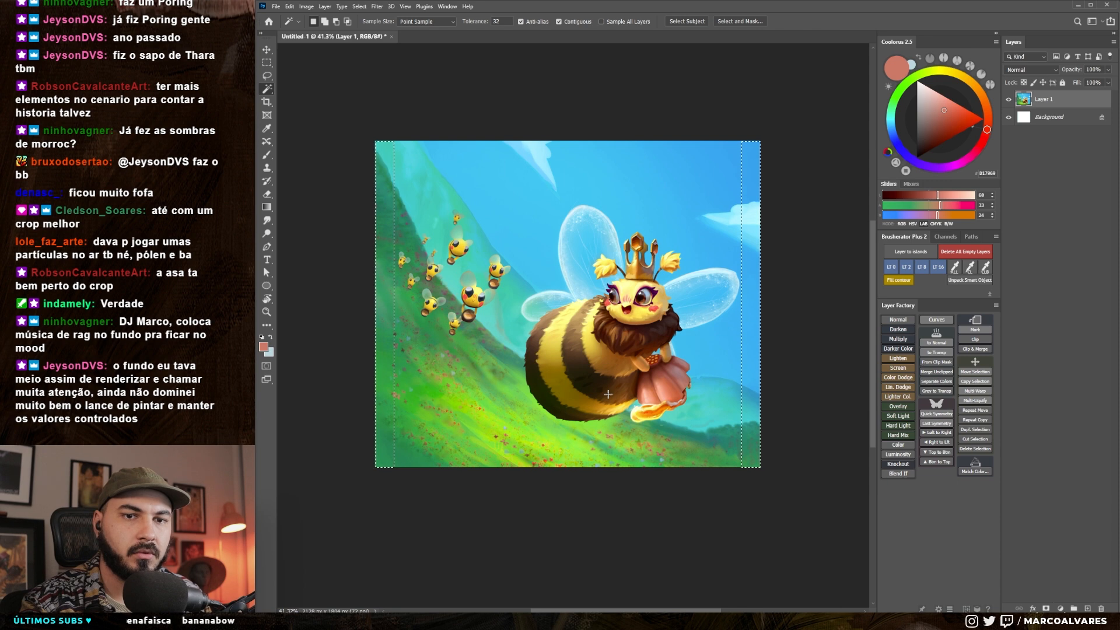
key(ctrl+d)
drag(605, 331, 615, 327)
scroll(615, 327, up, 3)
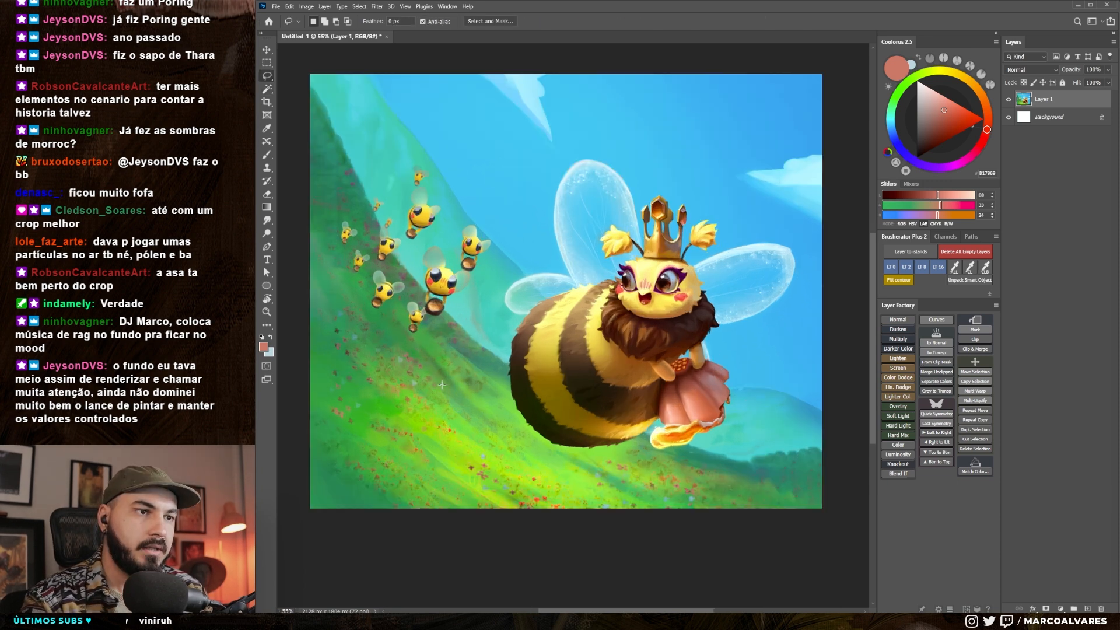
scroll(627, 352, down, 1)
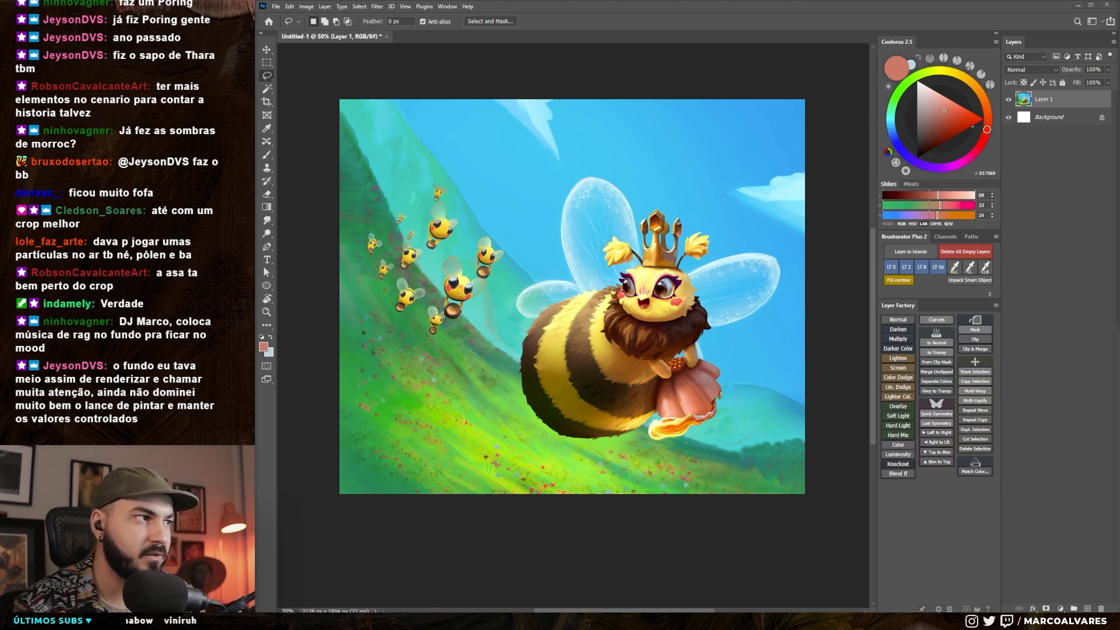
drag(665, 314, 677, 322)
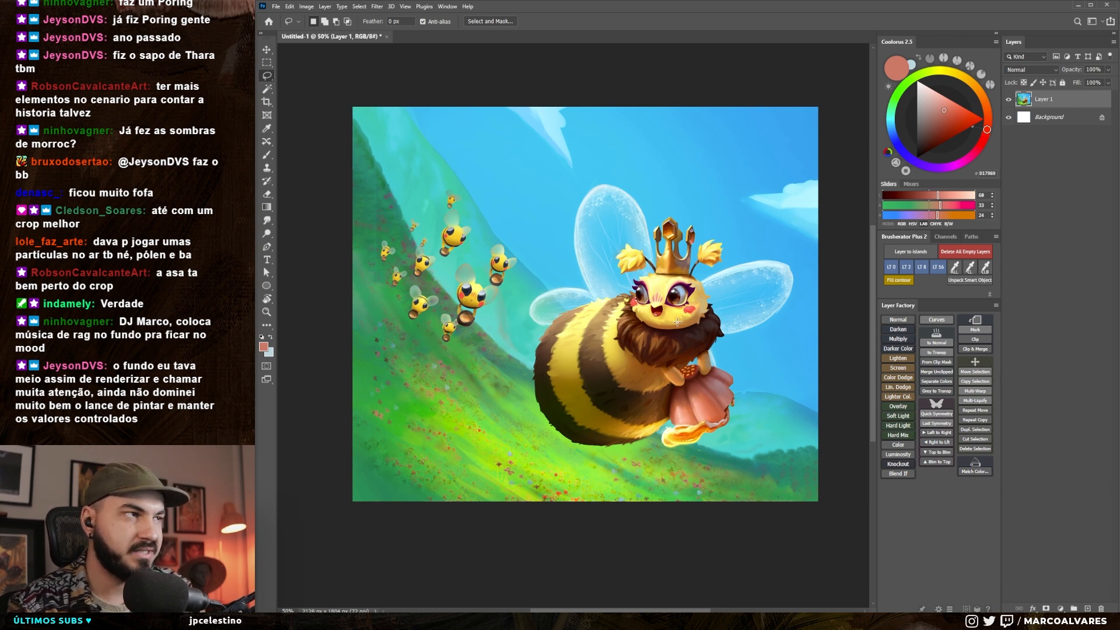
Add a new layer above the artwork and choose a hard round brush from Marco Alvares Sketch Brushes 2022.
key(ctrl+shift+alt+n)
mouse_move(644, 322)
mouse_down()
mouse_move(604, 325)
mouse_move(600, 307)
mouse_up()
key(b)
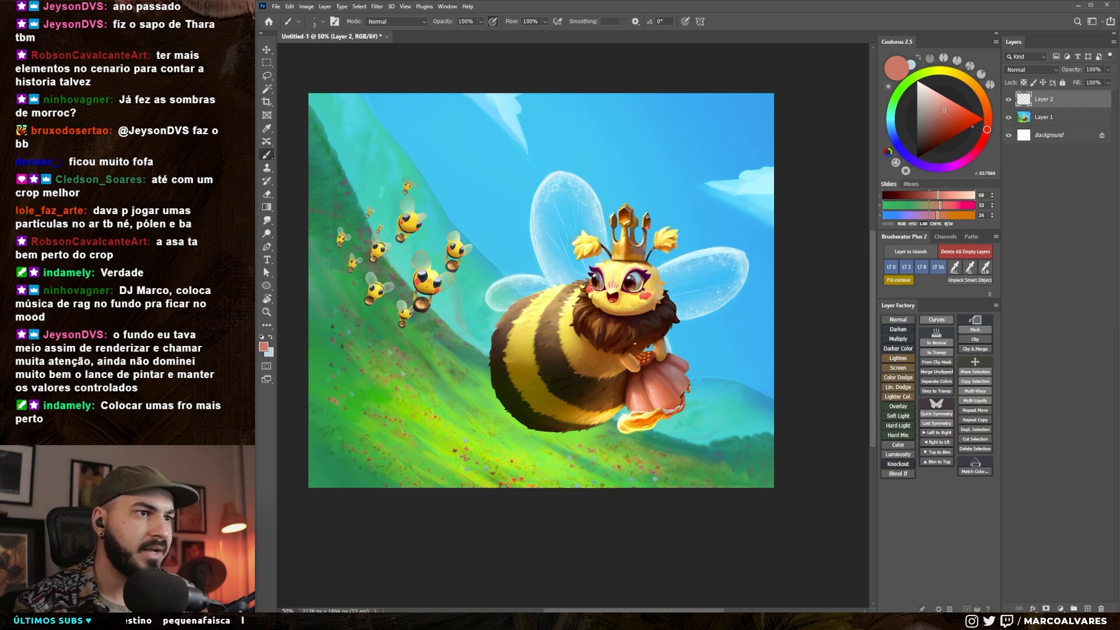
drag(626, 315, 621, 323)
mouse_move(621, 323)
mouse_down()
mouse_move(611, 328)
mouse_move(670, 312)
mouse_move(673, 276)
mouse_up()
drag(683, 335, 688, 324)
key(bracketleft)
key(bracketleft)
right_click(724, 299)
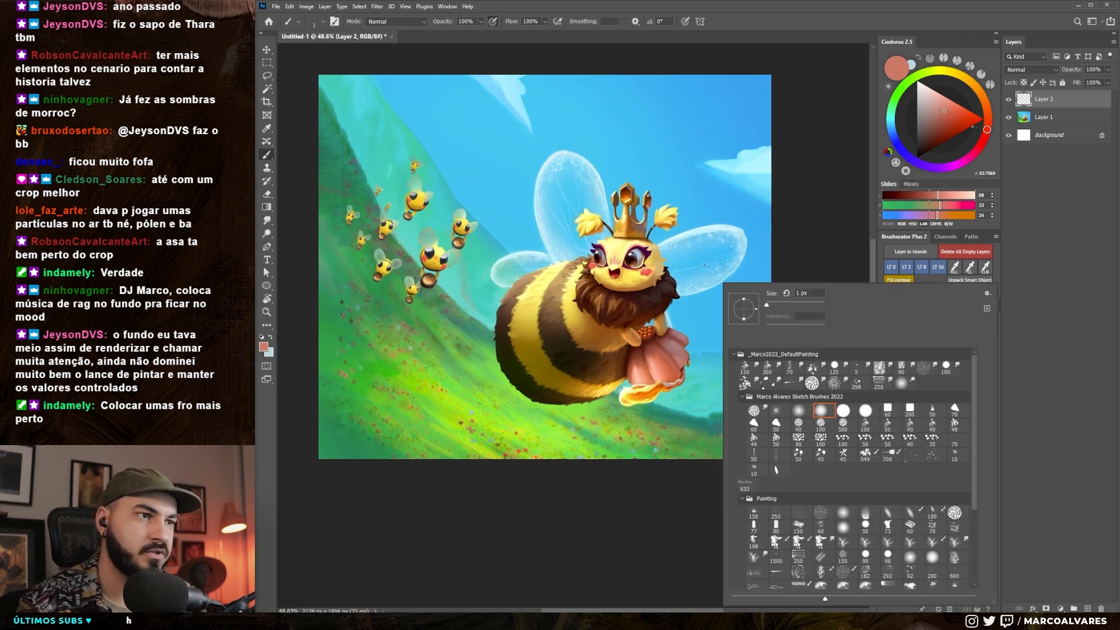
click(843, 412)
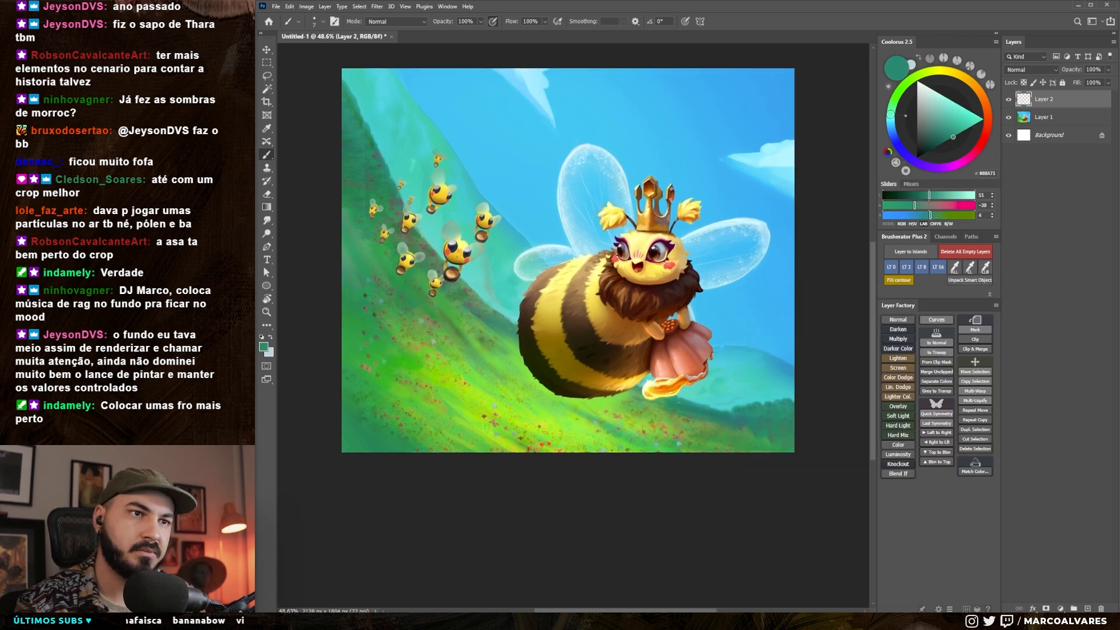
Sample the green of the foreground grass as the painting colour and enlarge the brush to 40 px.
alt+click(524, 445)
key(bracketright)
key(bracketright)
key(bracketright)
key(bracketright)
key(bracketright)
key(bracketright)
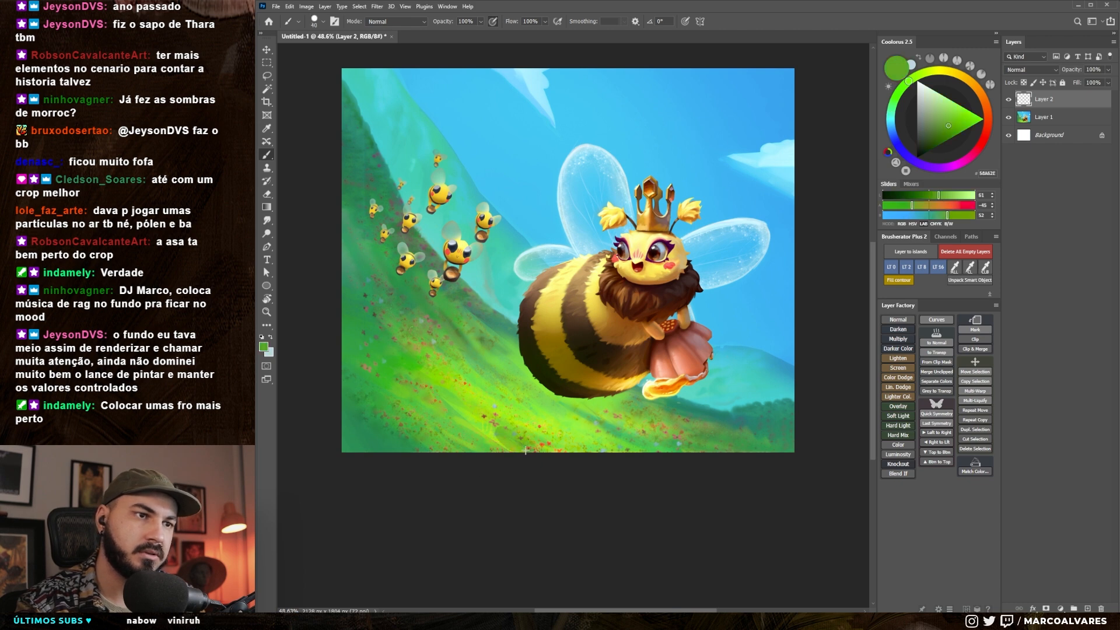
Choose another brush preset and set the painting colour to off-white with a yellow hue.
drag(502, 394, 505, 407)
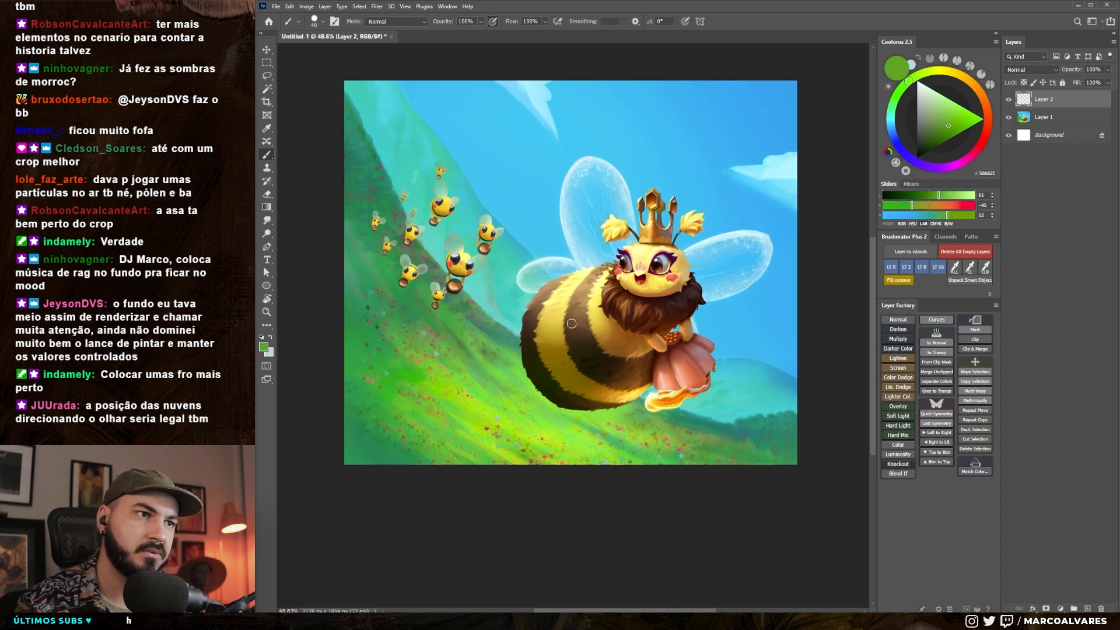
drag(590, 446, 617, 434)
right_click(598, 344)
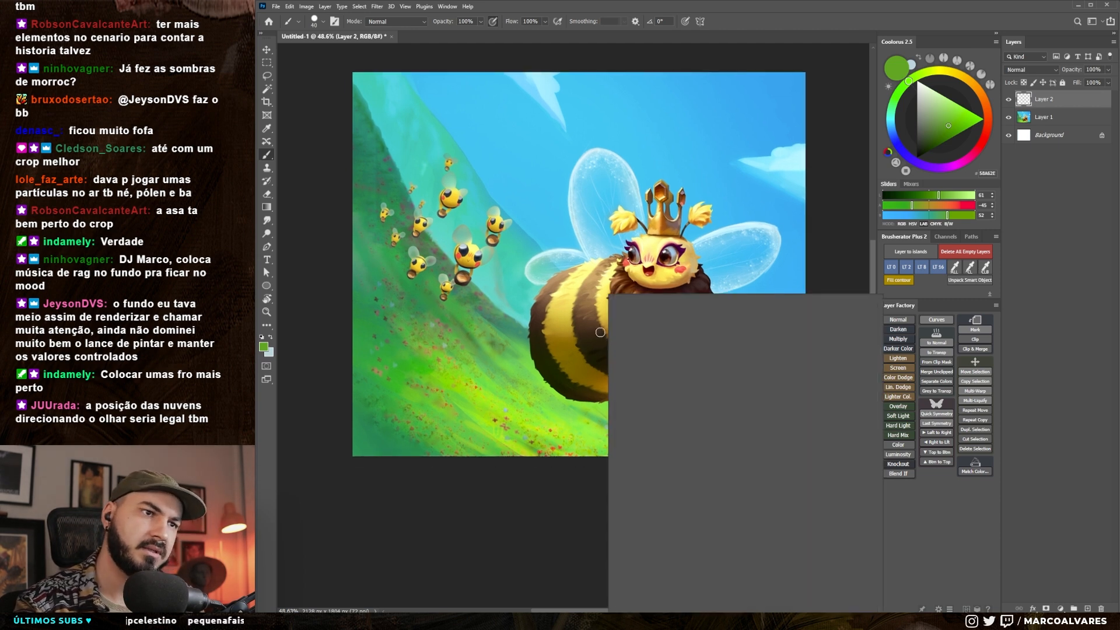
double_click(725, 423)
mouse_move(648, 364)
mouse_down()
mouse_move(633, 378)
mouse_move(644, 372)
mouse_up()
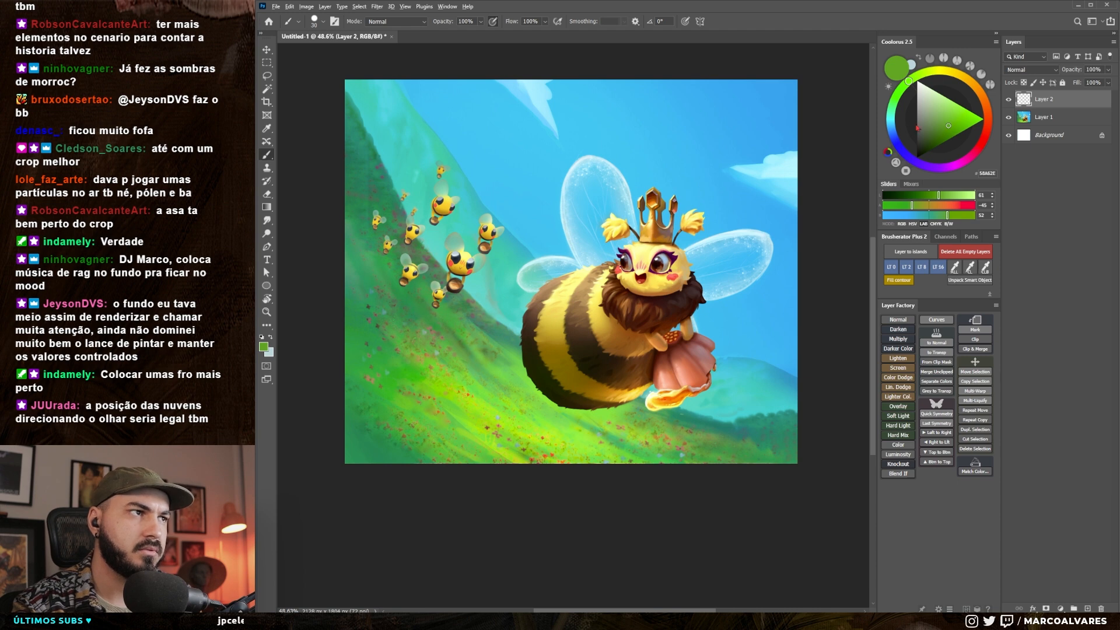
click(923, 94)
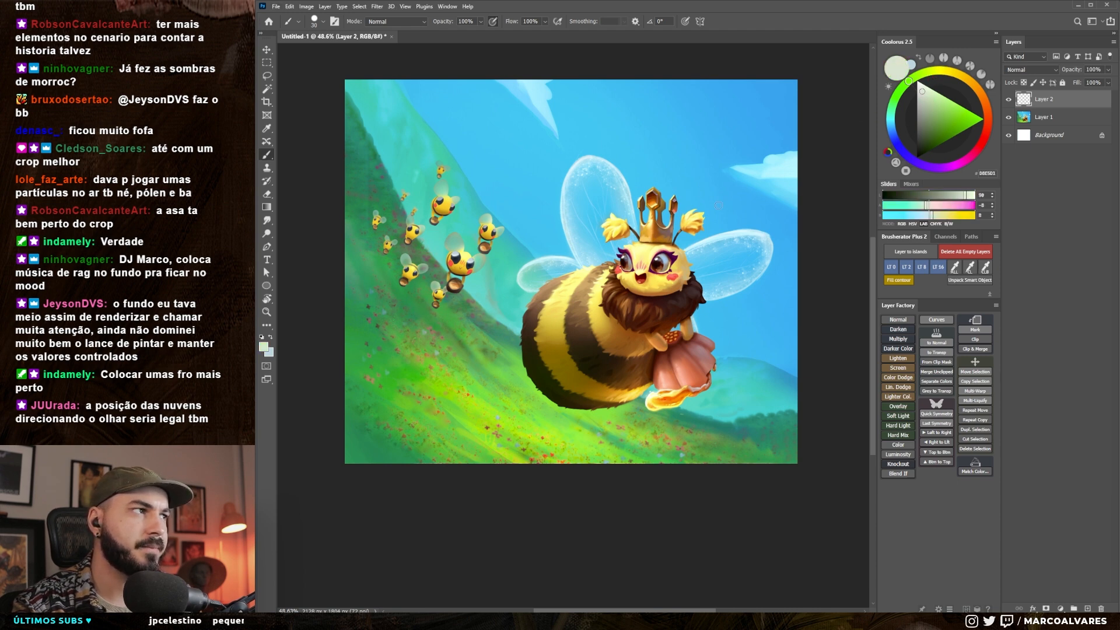
click(943, 71)
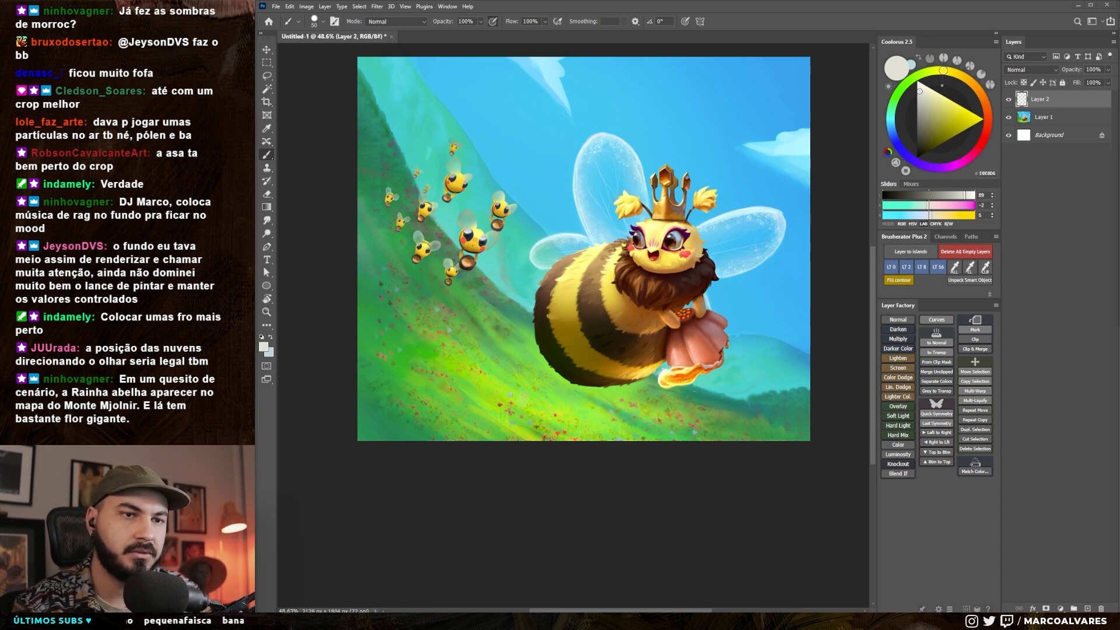
Switch to the browser to examine the Ragnarok scene with giant flowers, and return to Photoshop.
key(alt+Tab)
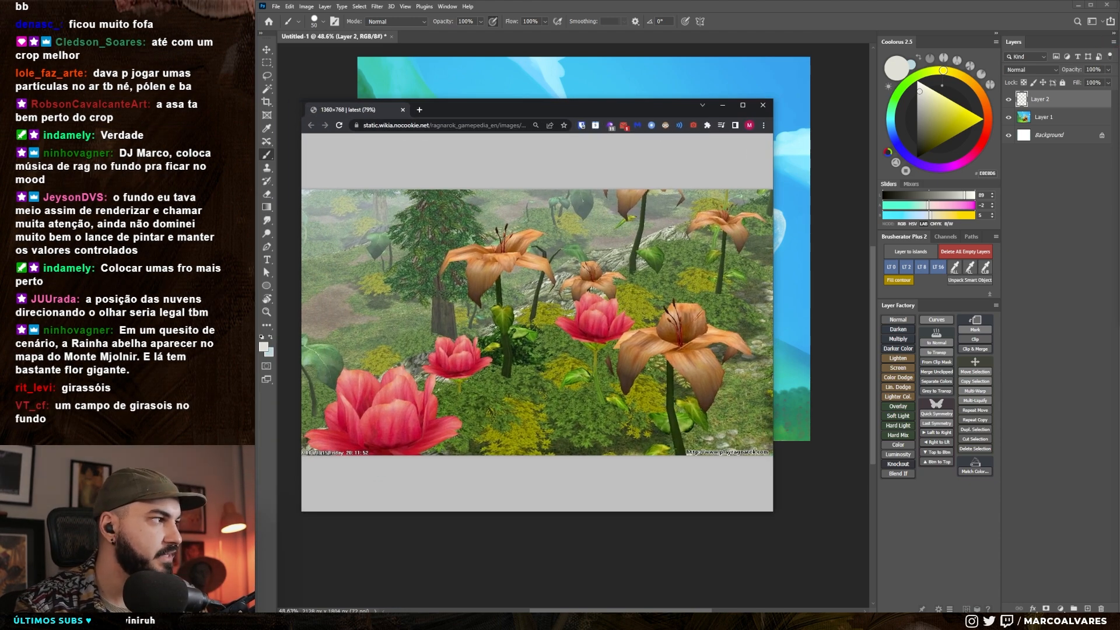
key(alt+Tab)
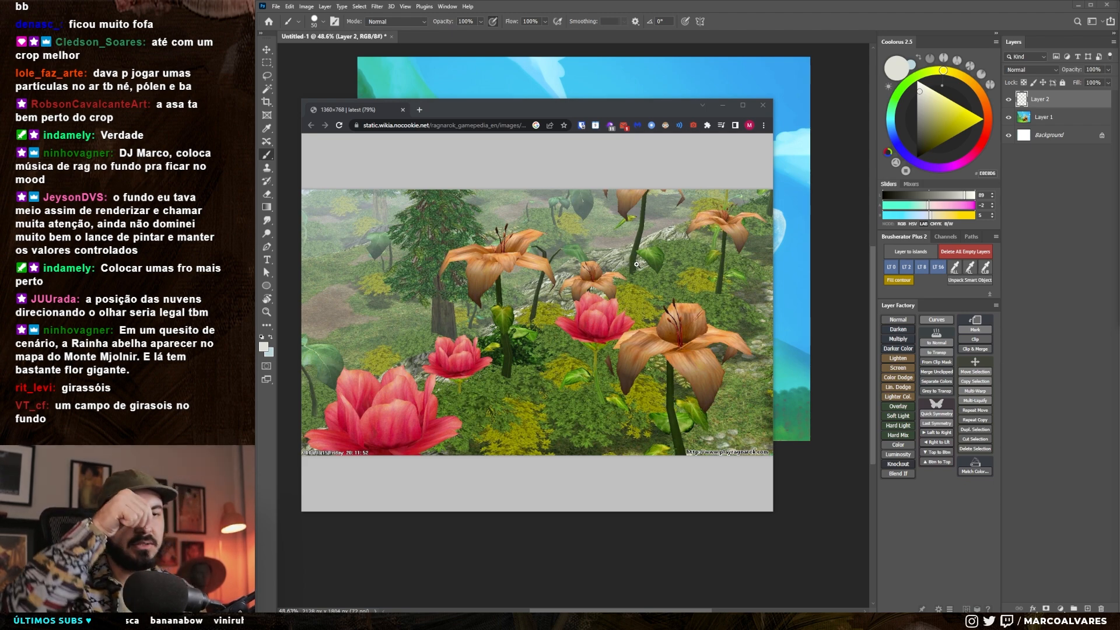
key(alt+Tab)
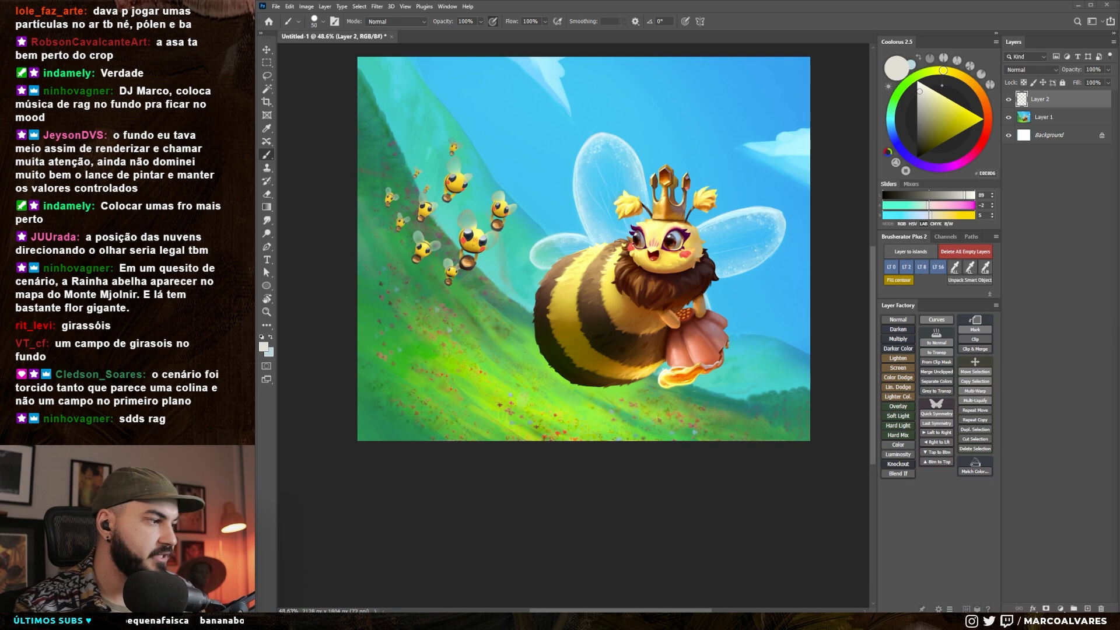
Paint two off-white flowers on the grass in the lower-left foreground of the artwork, adjusting the brush size for the petals.
key(bracketright)
key(bracketright)
key(bracketright)
key(bracketright)
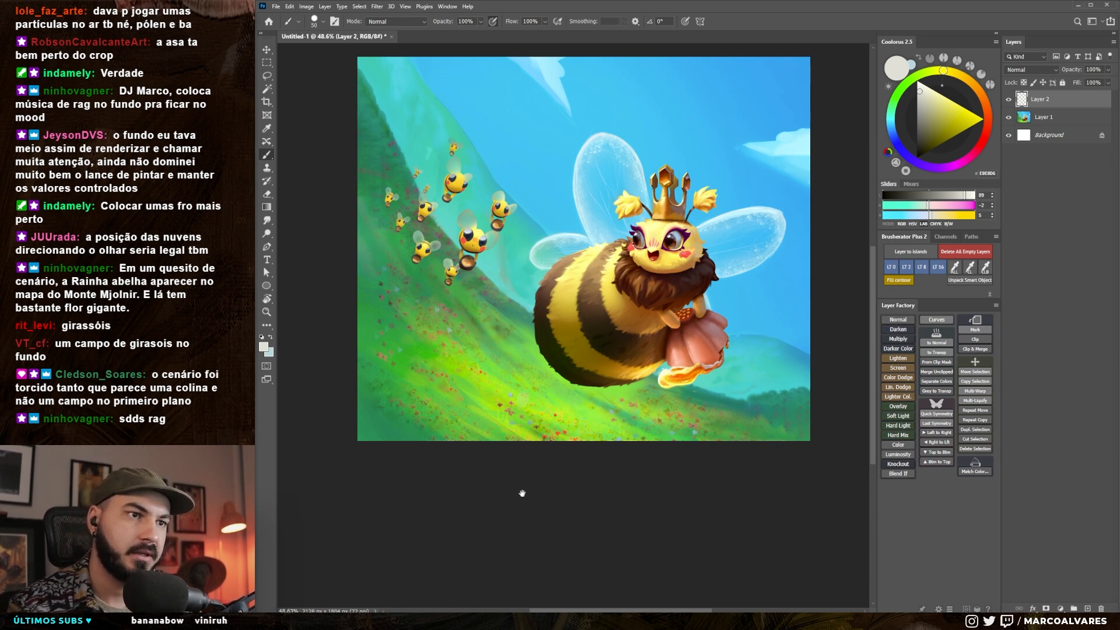
mouse_move(497, 411)
mouse_down()
mouse_move(475, 396)
mouse_move(485, 412)
mouse_move(471, 425)
mouse_move(498, 428)
mouse_move(460, 423)
mouse_move(506, 440)
mouse_move(483, 421)
mouse_move(472, 436)
mouse_move(483, 438)
mouse_move(478, 410)
mouse_move(490, 409)
mouse_move(475, 428)
mouse_up()
key(ctrl+z)
key(bracketleft)
key(bracketleft)
key(bracketleft)
key(bracketleft)
key(bracketleft)
key(bracketright)
key(bracketright)
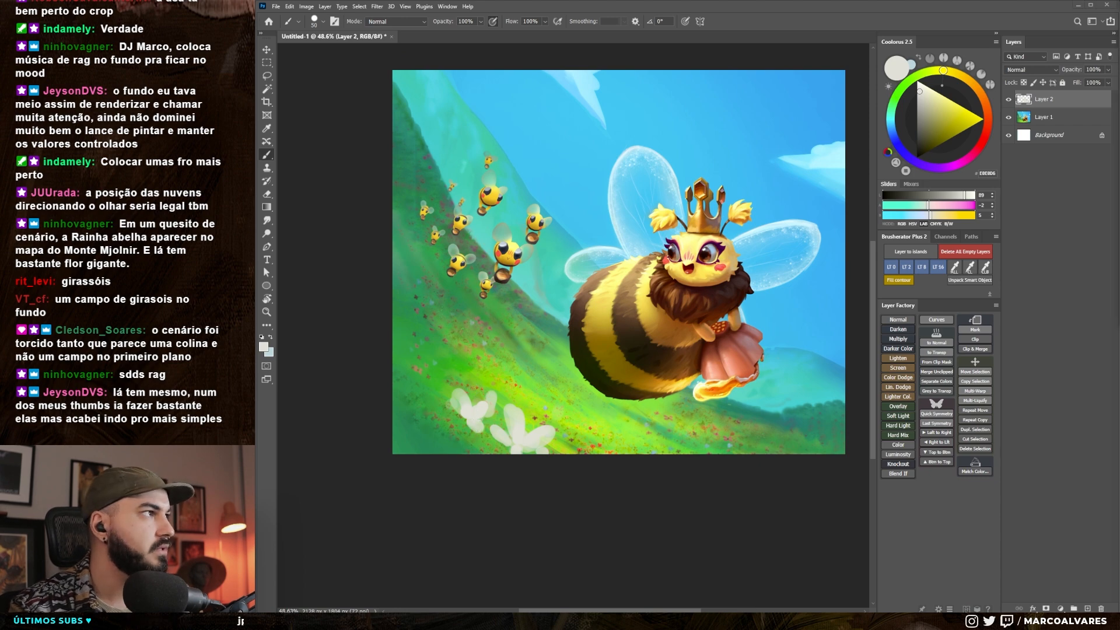
Switch to the browser to study the "abelha flores" image results as flower references, and return to Photoshop.
key(alt+Tab)
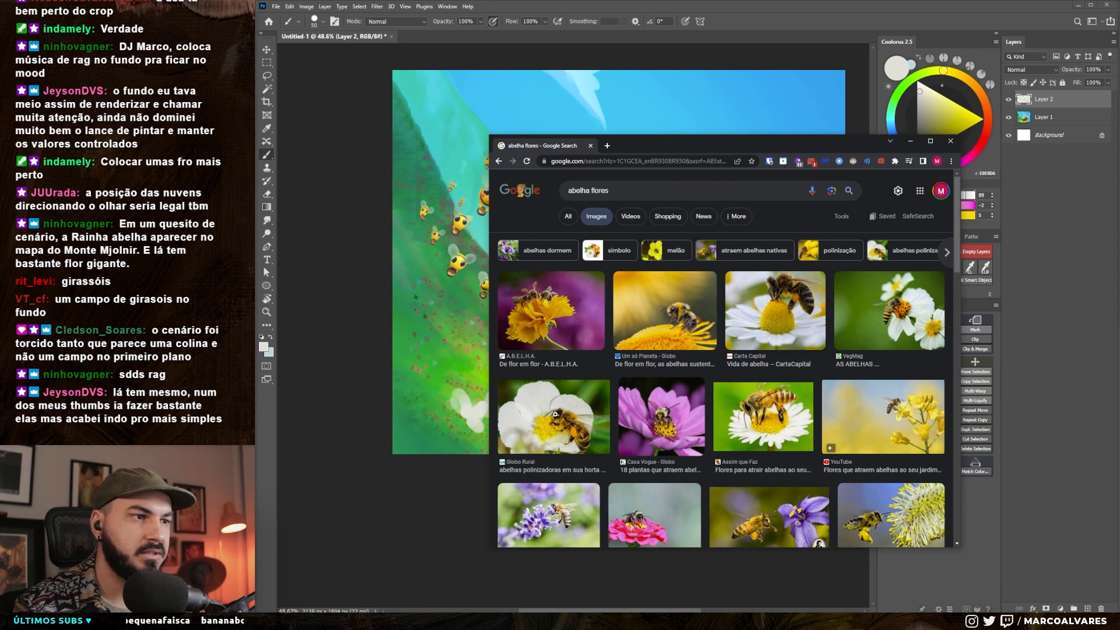
scroll(555, 414, down, 1)
key(alt+Tab)
Add yellow centres to the white flowers and paint smaller flowers farther up the grassy slope.
key(bracketright)
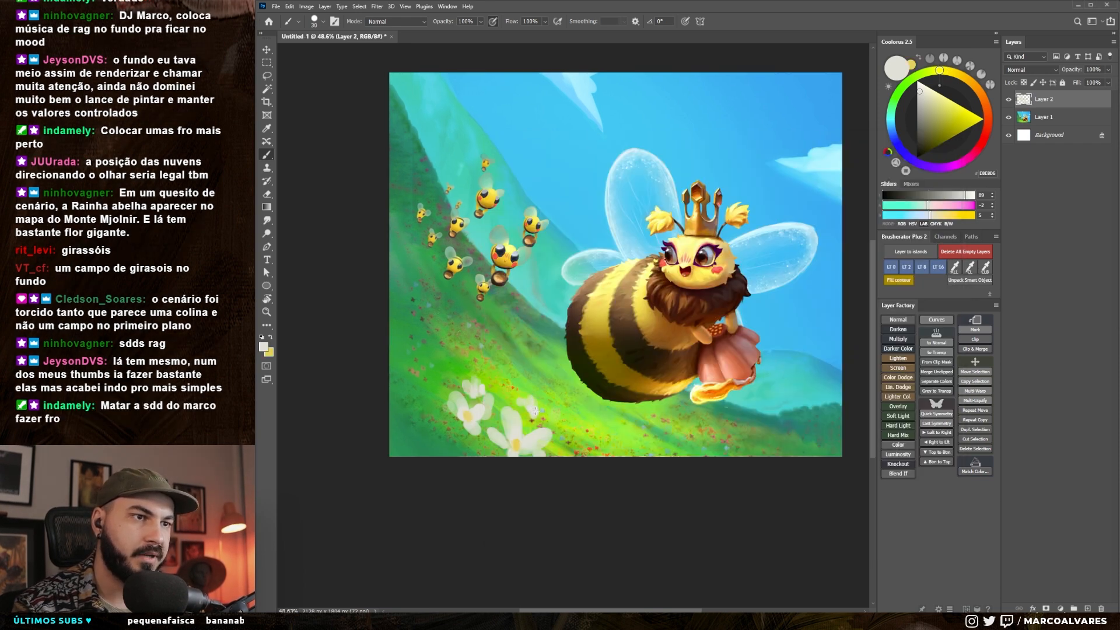
key(bracketleft)
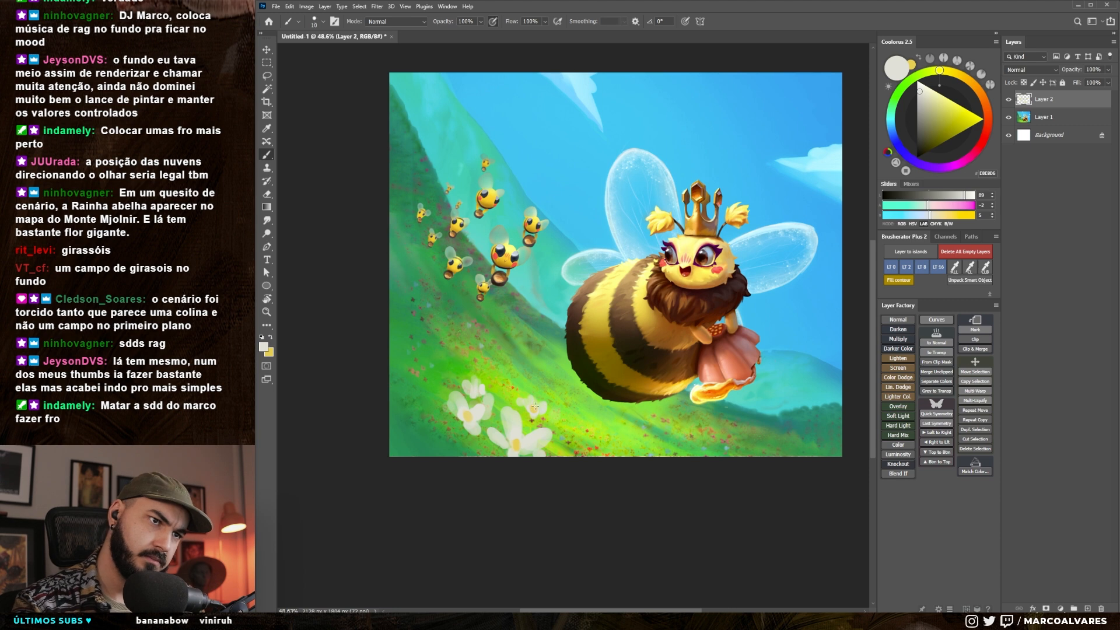
key(bracketright)
key(bracketright)
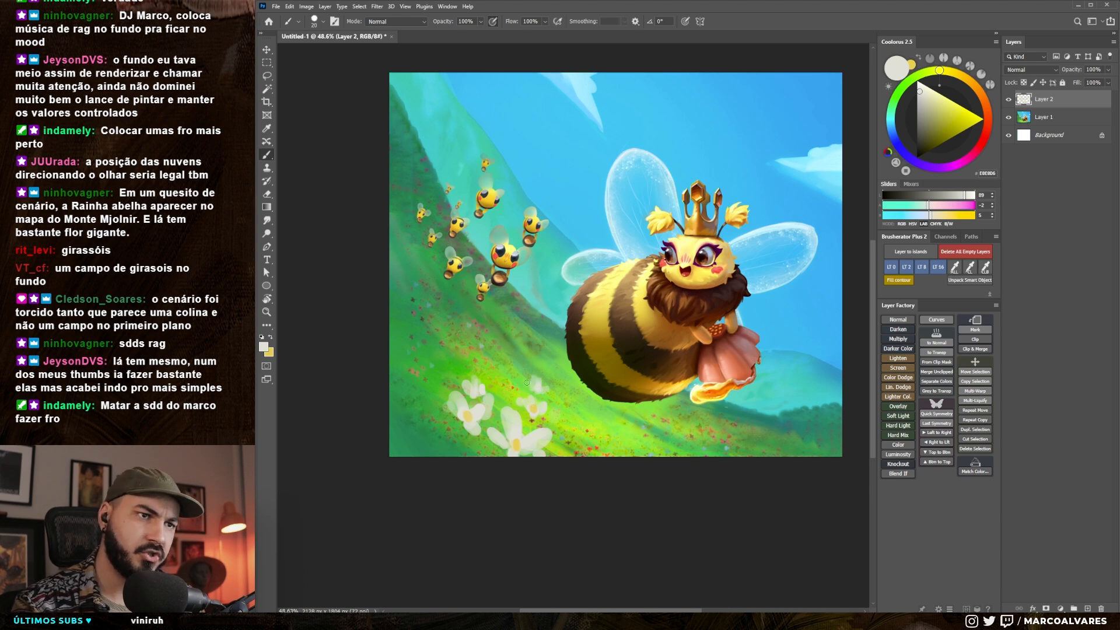
key(bracketright)
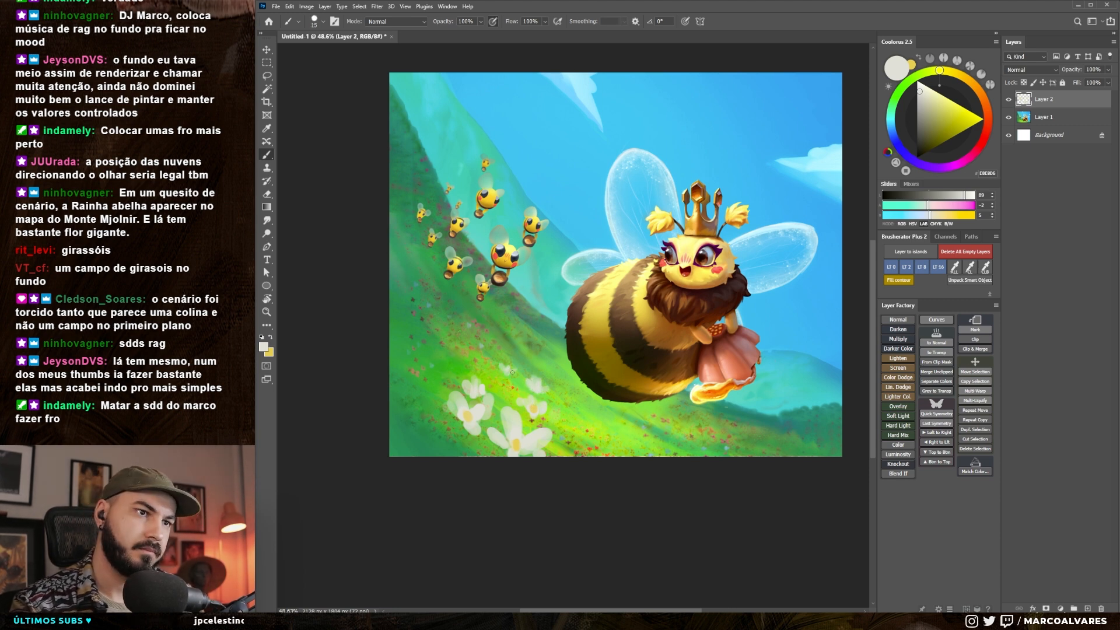
alt+click(473, 353)
key(x)
drag(432, 331, 440, 322)
Paint a larger off-white flower with a yellow centre in the lower-left corner of the artwork.
key(bracketright)
key(bracketright)
key(bracketright)
key(bracketright)
key(bracketright)
key(bracketright)
key(bracketright)
mouse_move(435, 417)
mouse_down()
mouse_move(441, 446)
mouse_move(415, 407)
mouse_move(427, 433)
mouse_move(474, 450)
mouse_up()
key(ctrl+z)
key(bracketleft)
key(x)
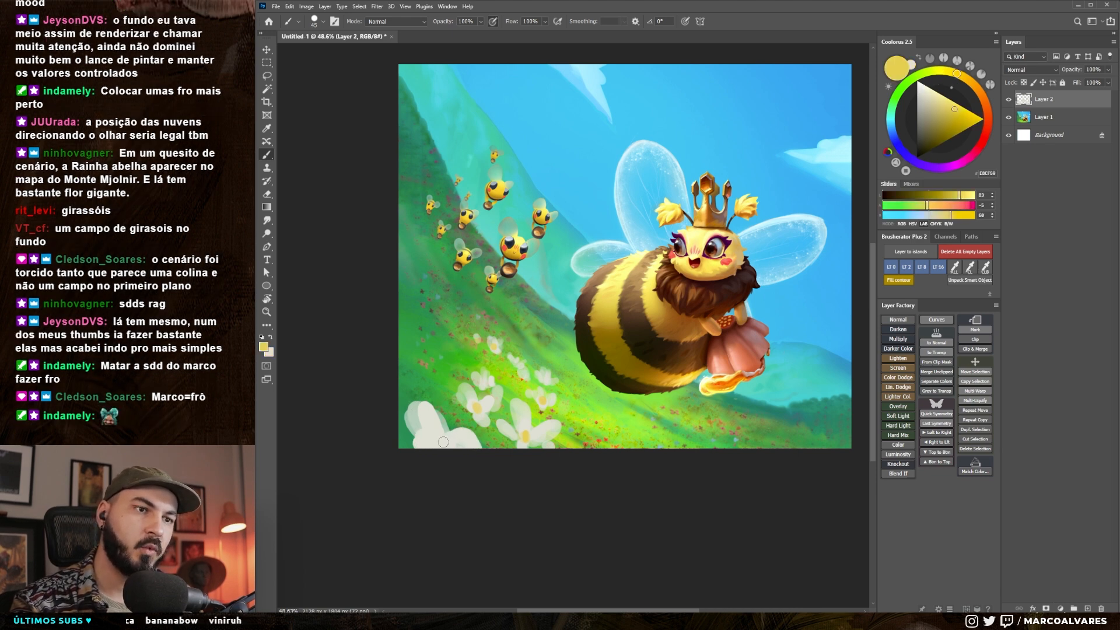
drag(451, 438, 455, 433)
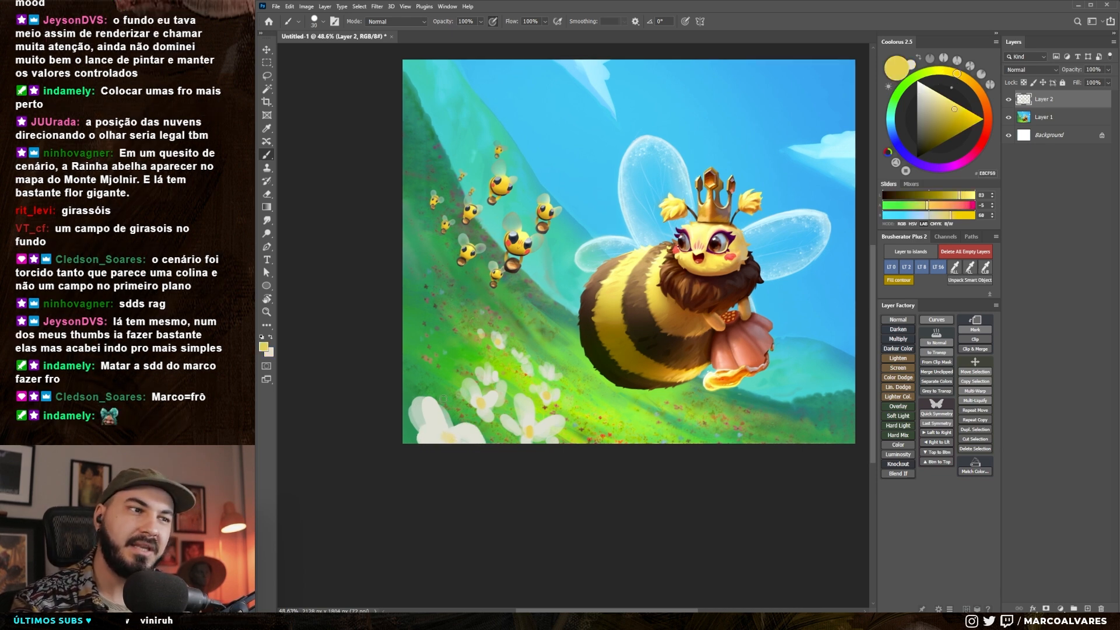
Paint several off-white flowers along the artwork's left edge, just above the large corner flower, varying the brush size.
drag(459, 380, 458, 369)
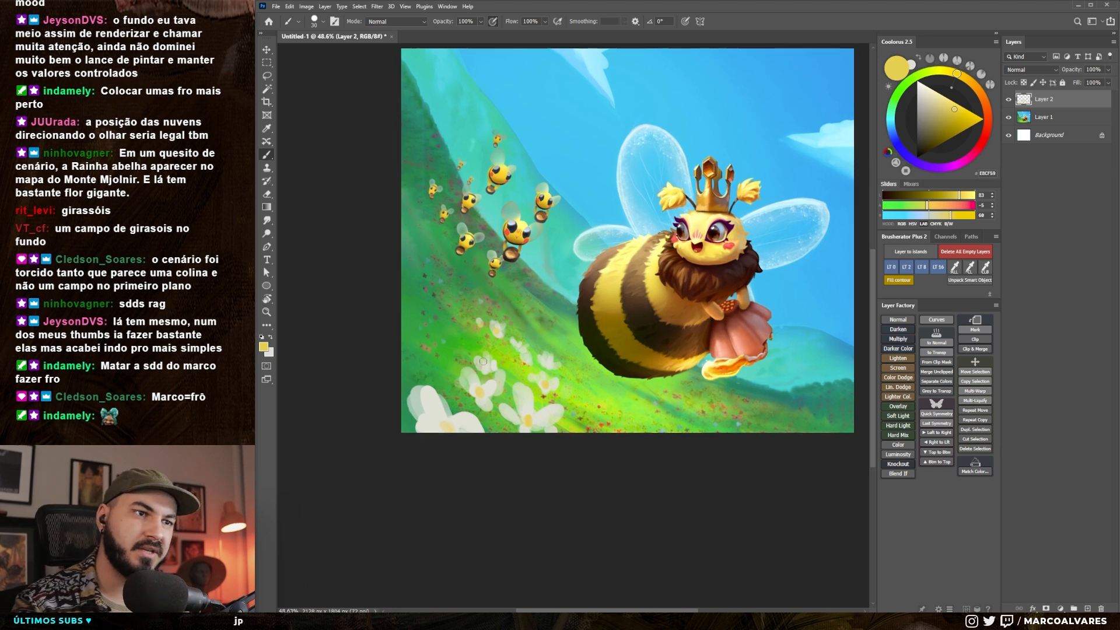
key(x)
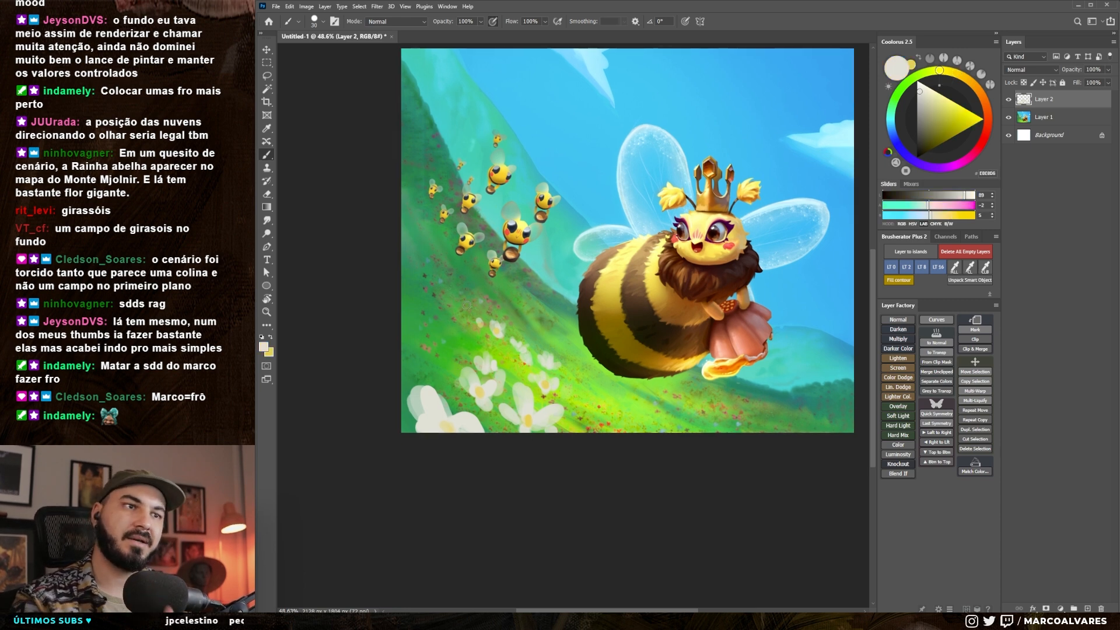
key(bracketright)
drag(402, 316, 389, 324)
mouse_move(423, 376)
mouse_down()
mouse_move(412, 377)
mouse_move(420, 389)
mouse_up()
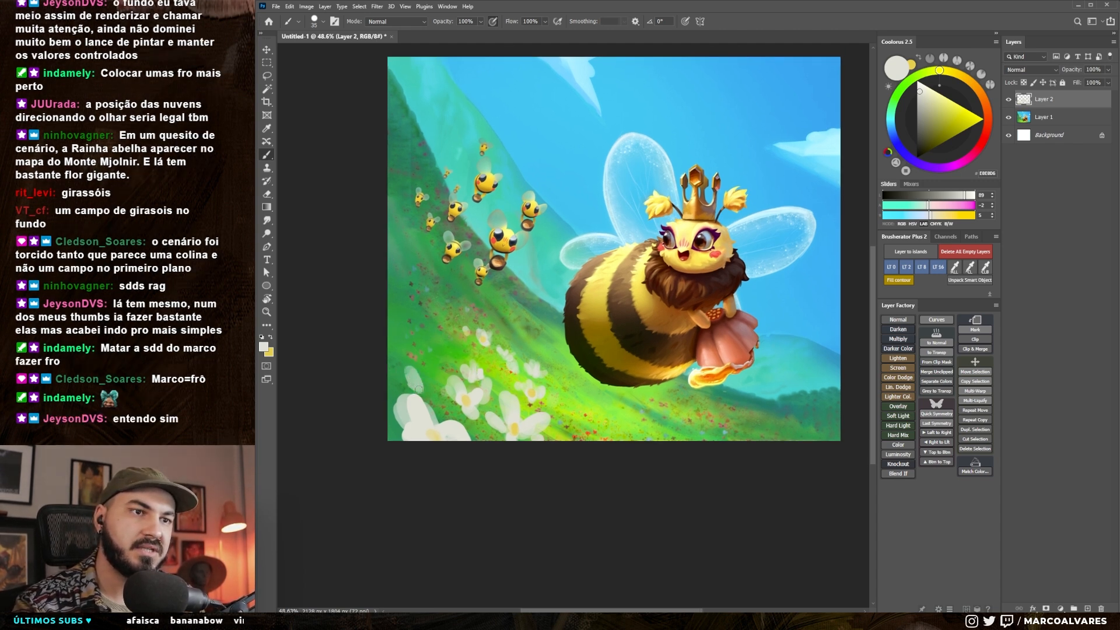
key(bracketleft)
key(bracketright)
drag(435, 385, 419, 382)
key(bracketleft)
mouse_move(395, 312)
mouse_down()
mouse_move(375, 333)
mouse_move(406, 337)
mouse_up()
key(bracketleft)
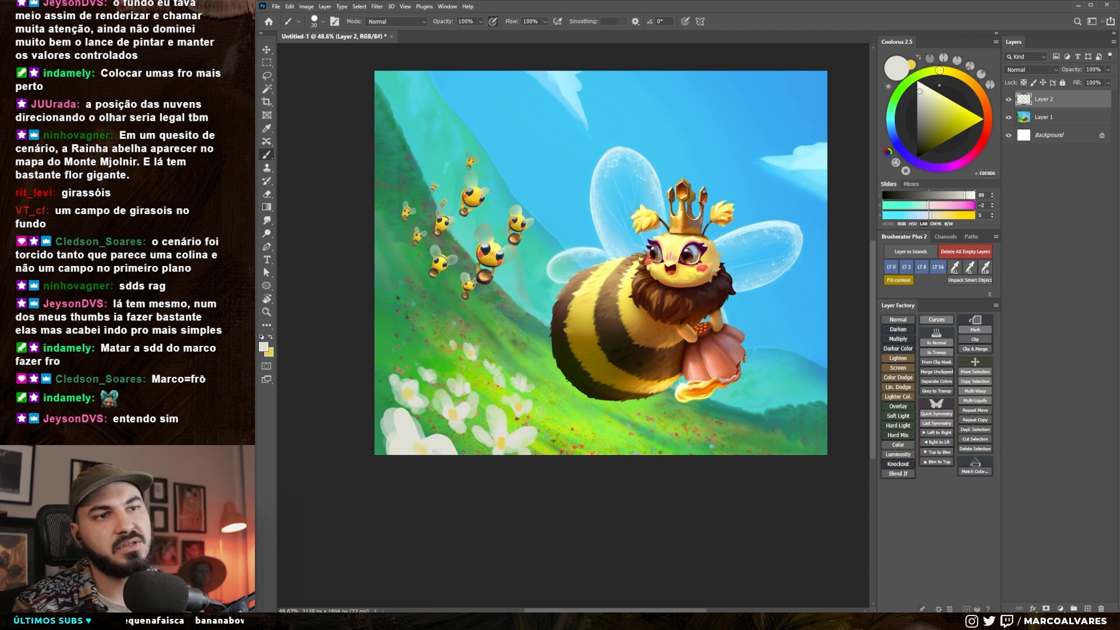
Dot yellow centres on the left-edge flowers and paint tiny off-white flowers between them up the slope.
alt+click(429, 381)
key(x)
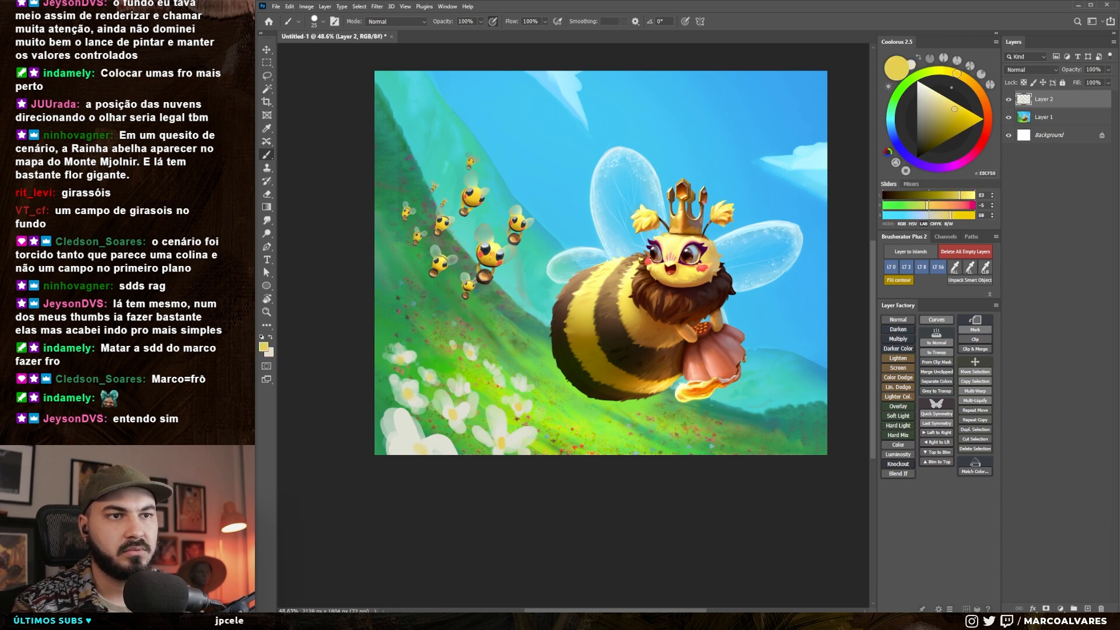
key(z)
alt+click(401, 353)
key(r)
mouse_move(401, 353)
mouse_down()
mouse_move(443, 327)
mouse_move(493, 416)
mouse_up()
key(b)
scroll(481, 402, up, 1)
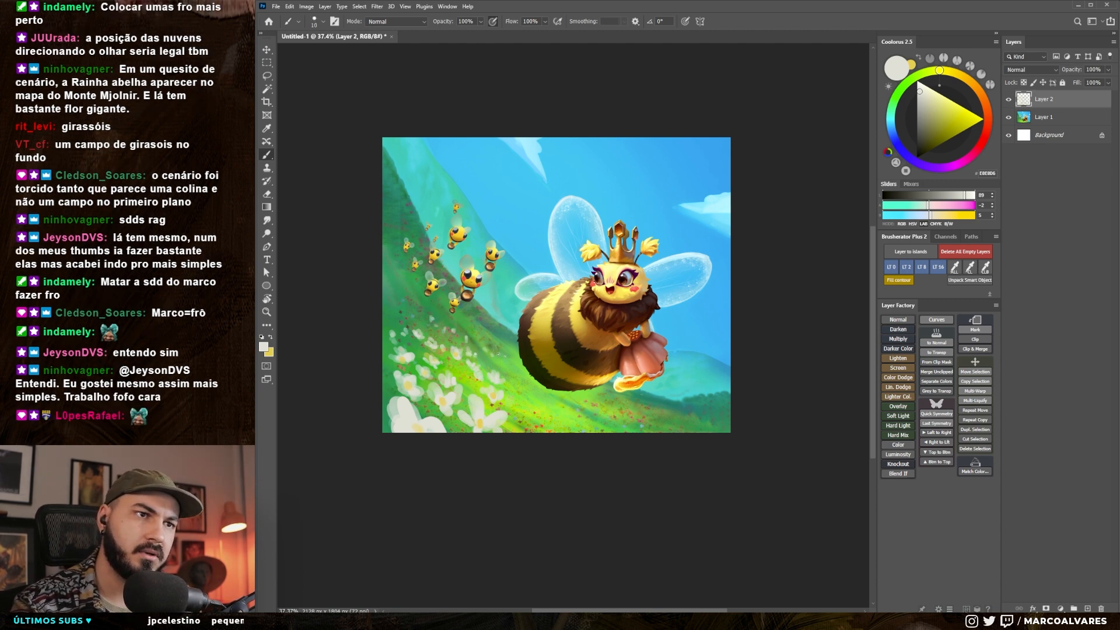
Add more small off-white flowers among the foreground blooms and mark their centres in yellow with a smaller brush.
mouse_move(513, 407)
mouse_down()
mouse_move(525, 397)
mouse_move(486, 384)
mouse_up()
alt+click(495, 395)
key(x)
key([)
key([)
key([)
key([)
key([)
key(x)
Spread off-white flowers toward the grass below the queen bee and up the left hillside using a larger brush.
key(])
key(])
key(])
key(])
key(])
key(])
drag(521, 425, 533, 427)
mouse_move(544, 421)
mouse_down()
mouse_move(536, 429)
mouse_move(554, 391)
mouse_up()
key(bracketright)
drag(394, 365, 397, 380)
drag(395, 318, 397, 325)
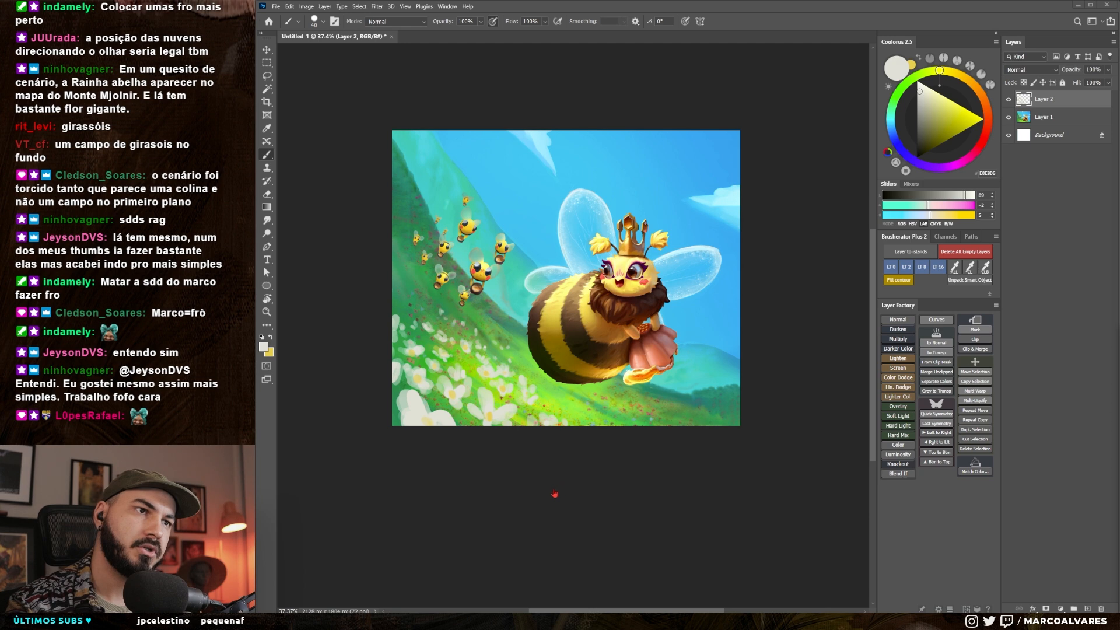
mouse_move(487, 349)
mouse_down()
mouse_move(443, 346)
mouse_move(493, 344)
mouse_up()
key(bracketleft)
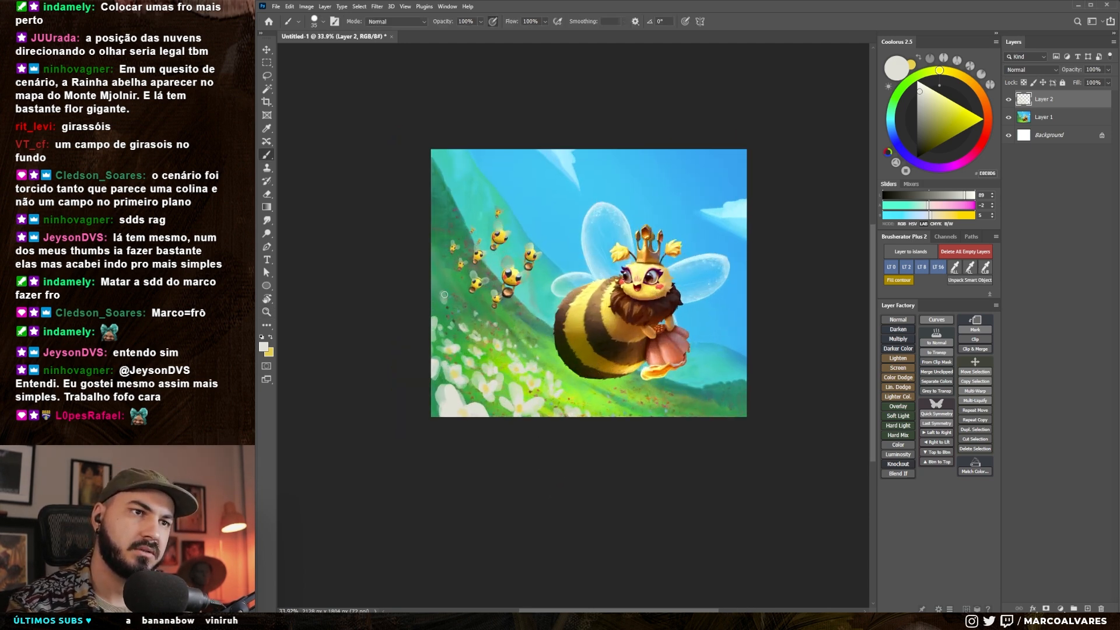
Choose a red-orange on the colour wheel and paint small flowers of that colour among the white ones.
drag(485, 330, 510, 329)
drag(989, 111, 988, 122)
drag(935, 112, 951, 122)
key(bracketleft)
key(bracketleft)
key(bracketleft)
key(bracketleft)
key(bracketleft)
key(bracketleft)
key(bracketright)
key(bracketright)
click(957, 114)
key(bracketright)
drag(501, 386, 509, 399)
mouse_move(499, 395)
mouse_down()
mouse_move(507, 401)
mouse_move(487, 368)
mouse_up()
key(bracketright)
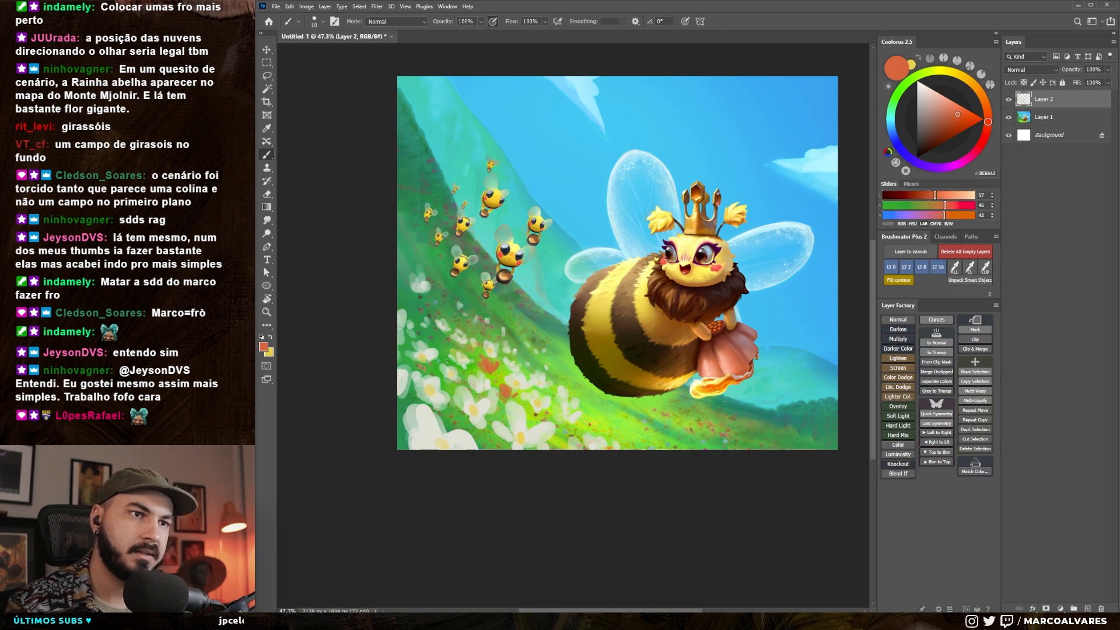
Scatter more red-orange flowers up the left slope and across the foreground grass, adjusting the brush size.
key(bracketleft)
click(434, 368)
click(432, 307)
drag(562, 426, 600, 425)
key(bracketleft)
key(bracketright)
key(bracketright)
key(bracketright)
key(bracketright)
key(bracketright)
mouse_move(540, 361)
mouse_down()
mouse_move(524, 425)
mouse_move(568, 432)
mouse_up()
drag(347, 440, 408, 438)
Sample a yellow-green from the grass, shrink the brush and add a new layer above the flowers.
alt+click(500, 410)
alt+click(504, 385)
key(bracketleft)
key(bracketleft)
key(bracketleft)
key(bracketleft)
key(bracketleft)
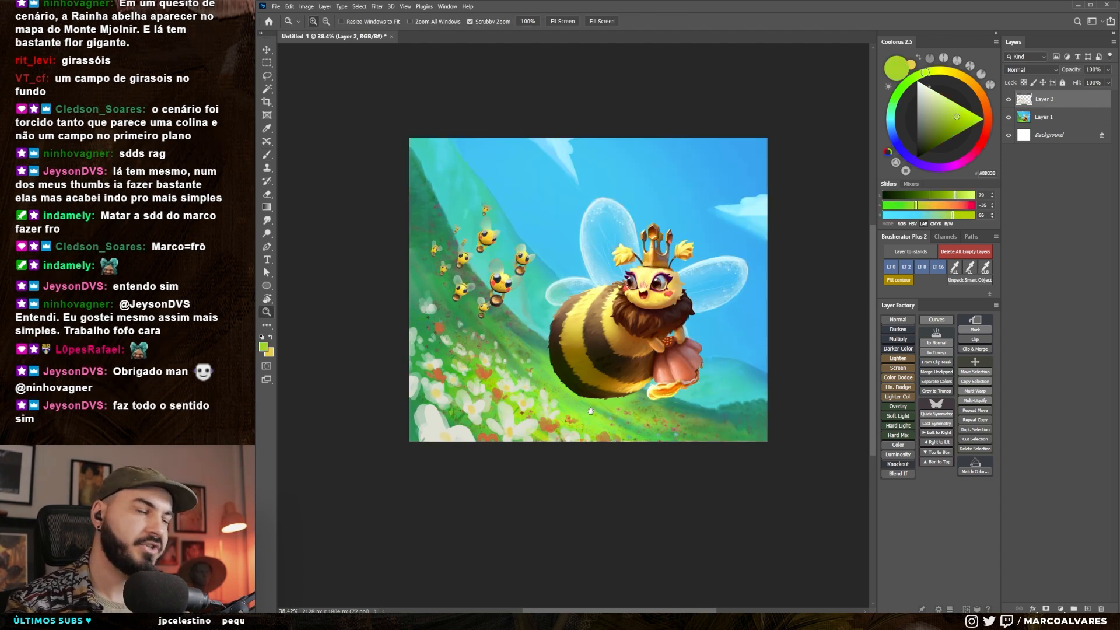
mouse_move(542, 234)
mouse_down()
mouse_move(527, 247)
mouse_move(518, 240)
mouse_up()
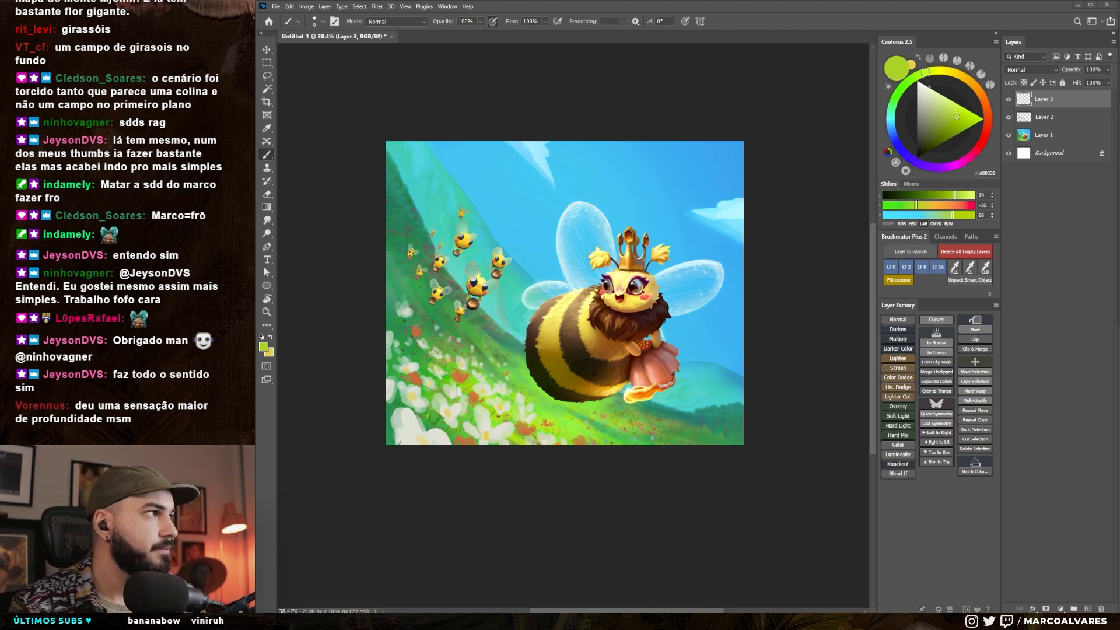
Add another new layer on top and choose a textured painting brush from the brush presets.
drag(1119, 65, 666, 139)
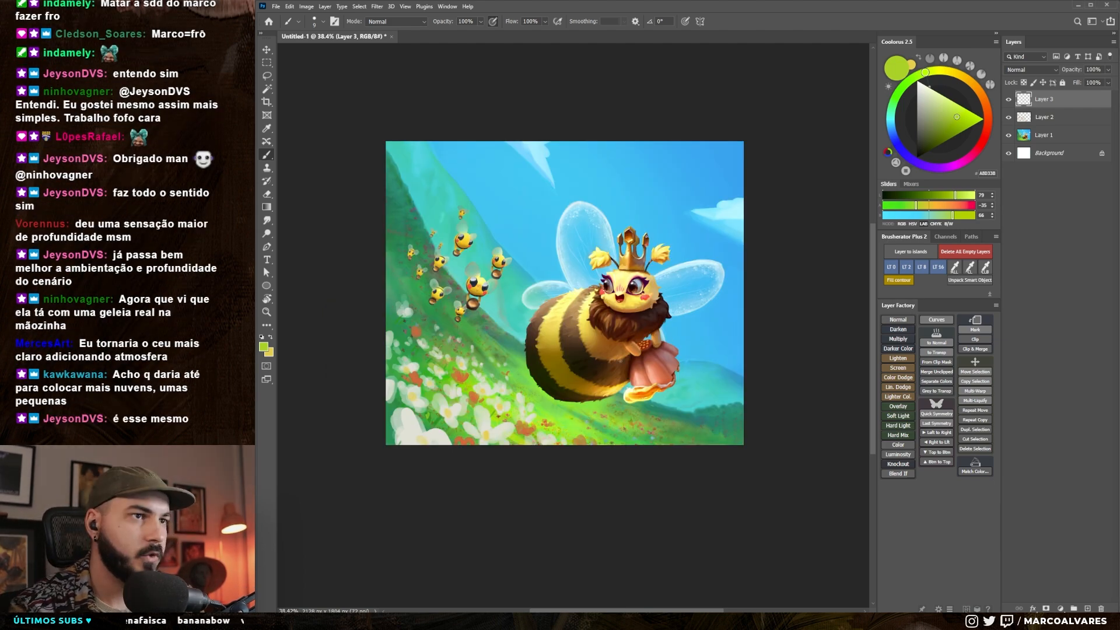
mouse_move(615, 366)
mouse_down()
mouse_move(609, 378)
mouse_move(770, 445)
mouse_move(755, 450)
mouse_up()
key(r)
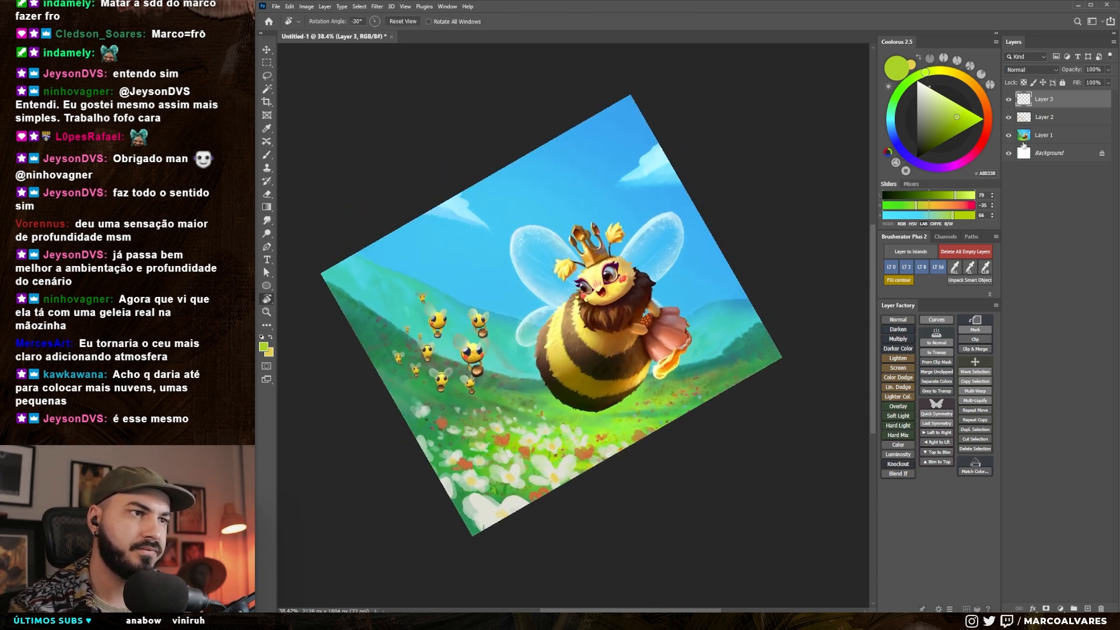
key(ctrl+shift+alt+n)
key(b)
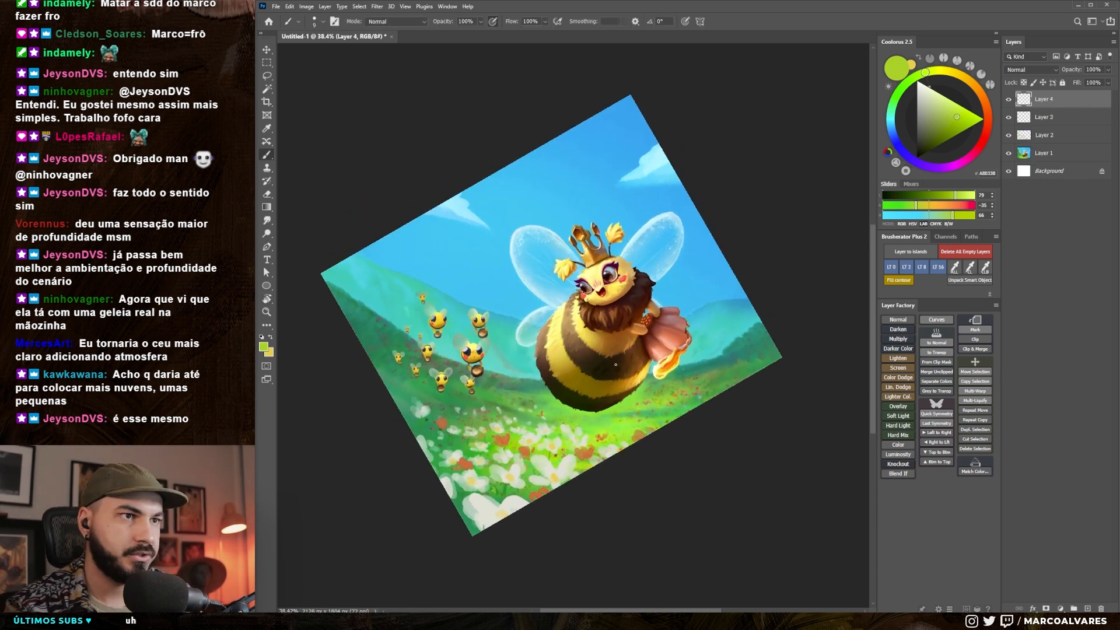
drag(596, 379, 568, 369)
key(r)
drag(717, 322, 703, 394)
right_click(598, 376)
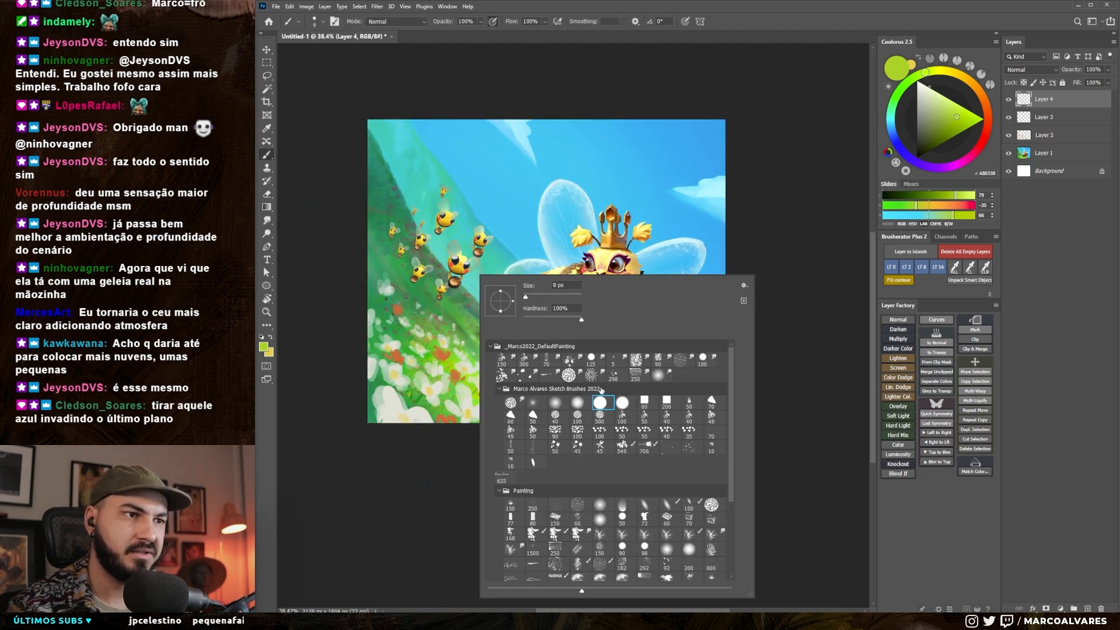
click(694, 420)
key(r)
drag(625, 444, 690, 375)
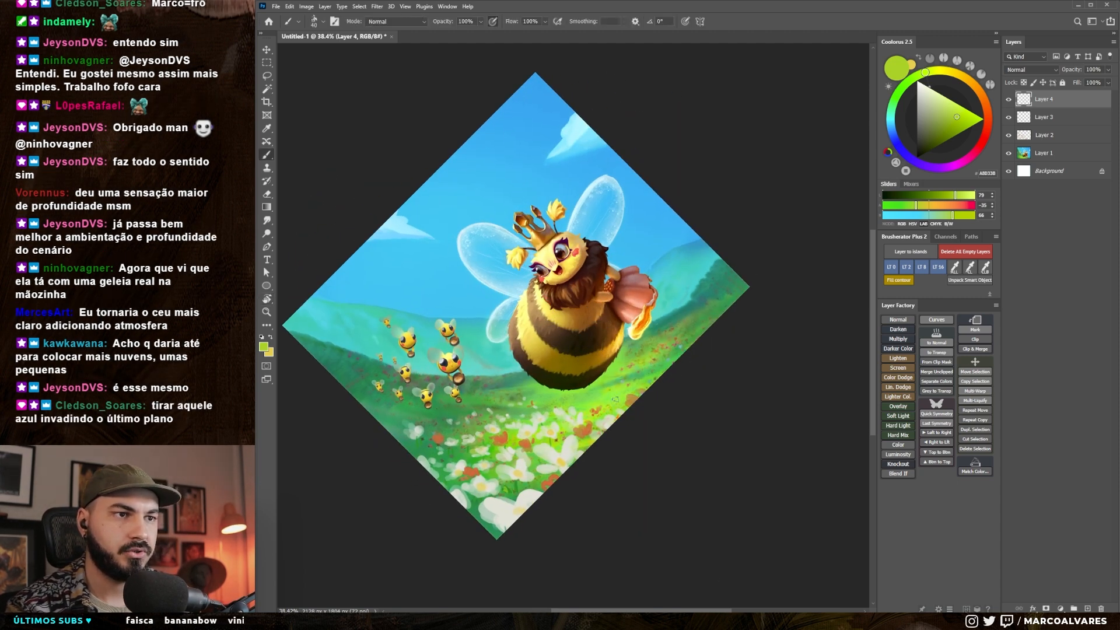
Mix a bright yellow-green and paint it onto the grass beneath the queen bee to brighten the meadow.
key(r)
drag(642, 424, 616, 437)
drag(563, 404, 571, 389)
alt+click(589, 397)
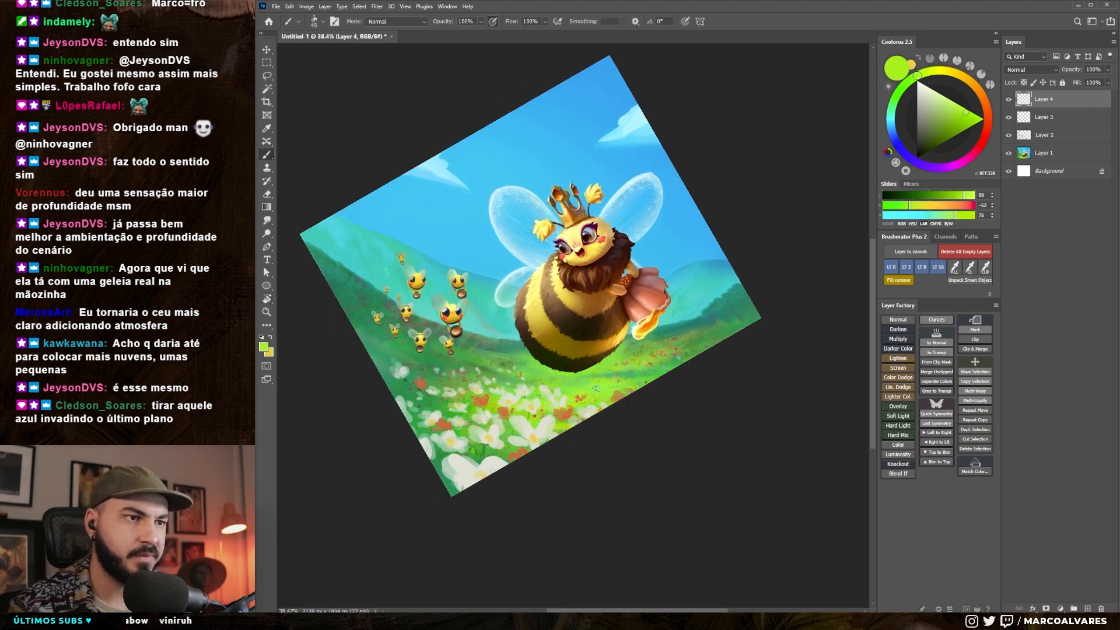
click(927, 74)
click(961, 118)
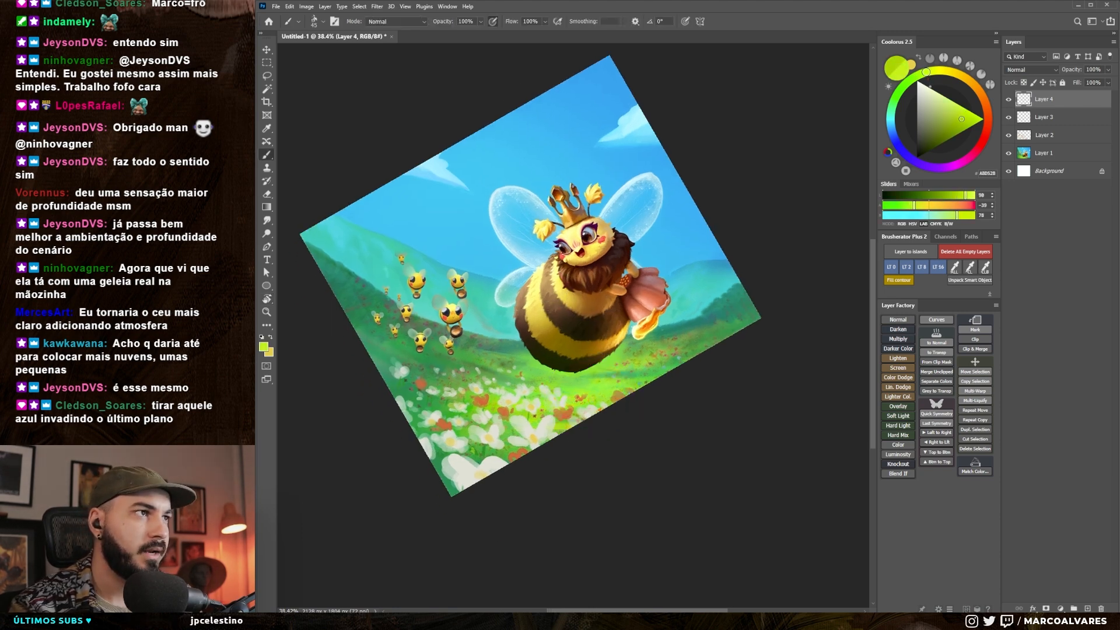
drag(964, 120, 968, 116)
key(bracketleft)
drag(593, 400, 615, 386)
key(ctrl+z)
key(bracketleft)
key(bracketleft)
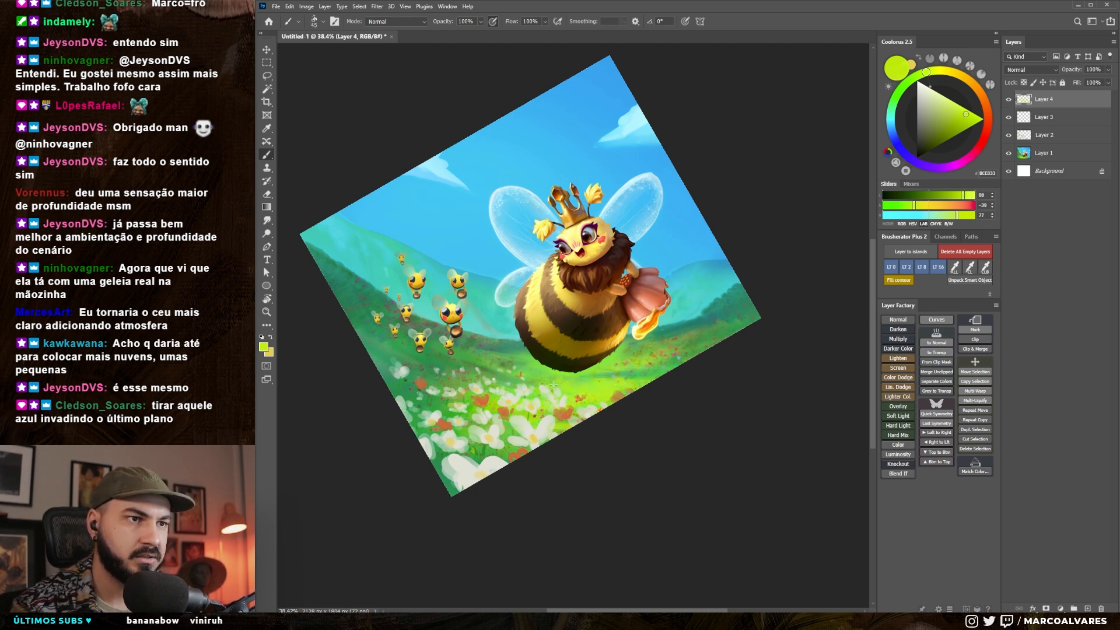
key(bracketright)
key(bracketright)
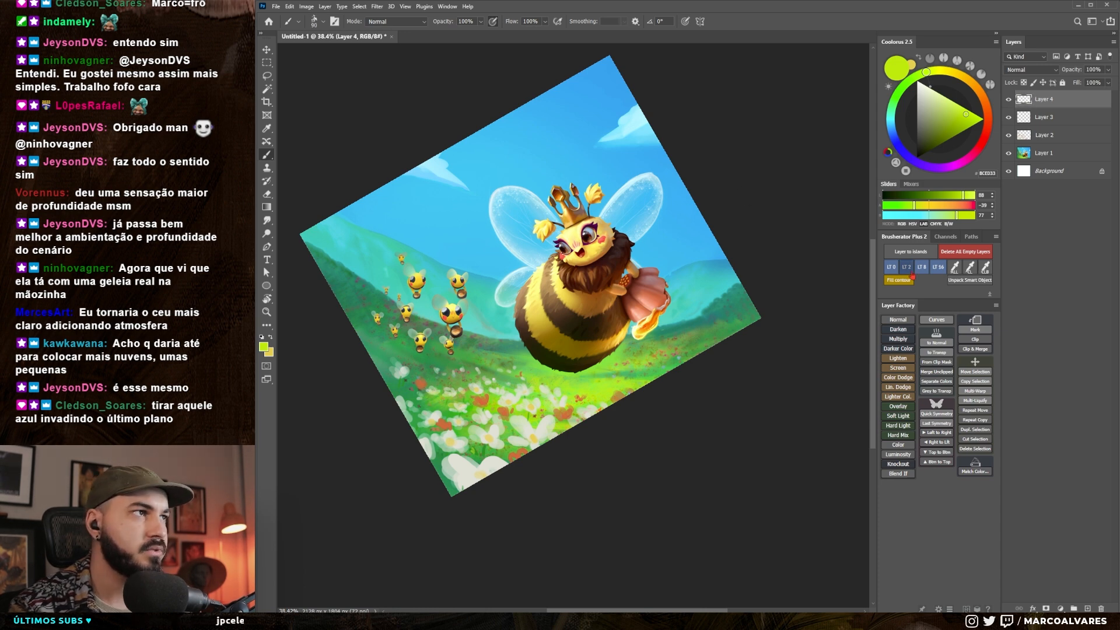
Set the grass light layer's blend mode to Lighten and paint more yellow-green over the left part of the meadow.
click(898, 358)
key(bracketright)
key(bracketleft)
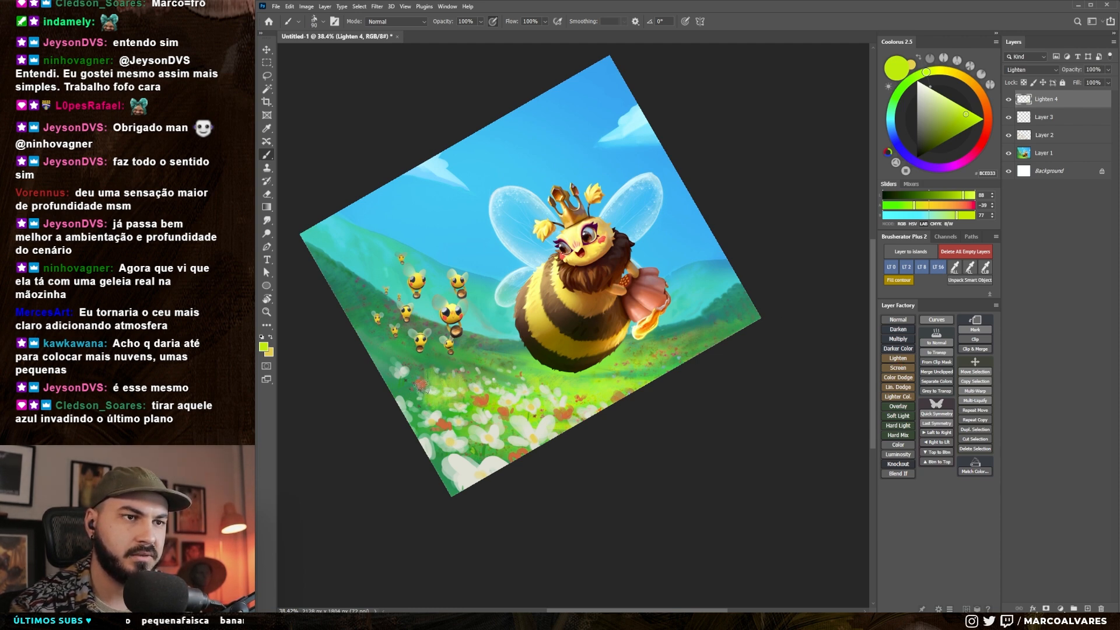
key(bracketleft)
drag(416, 417, 390, 359)
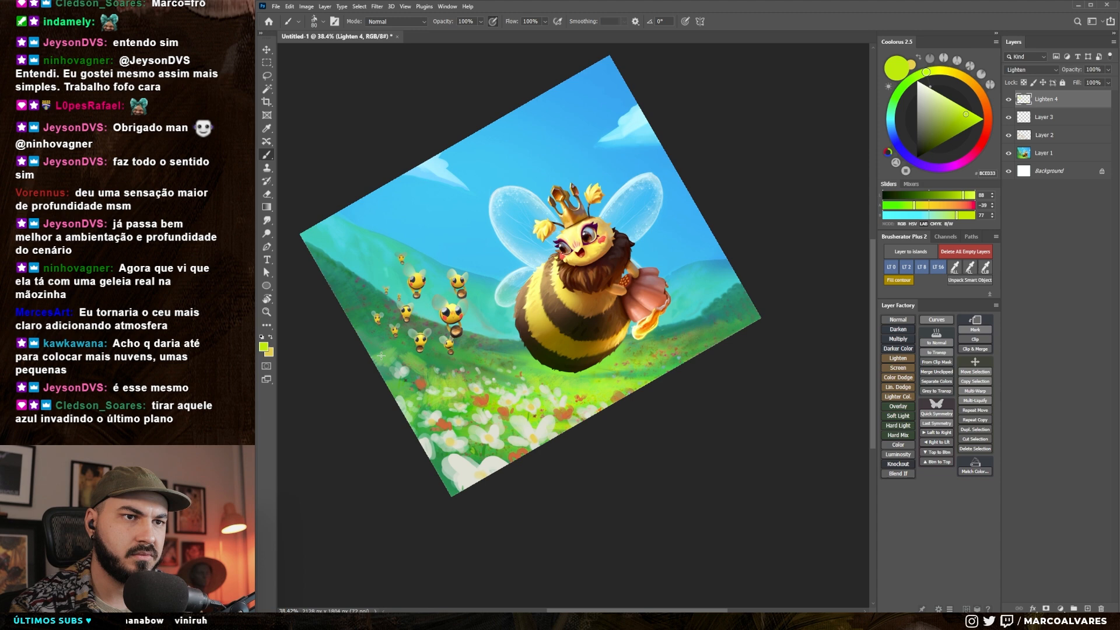
key(bracketright)
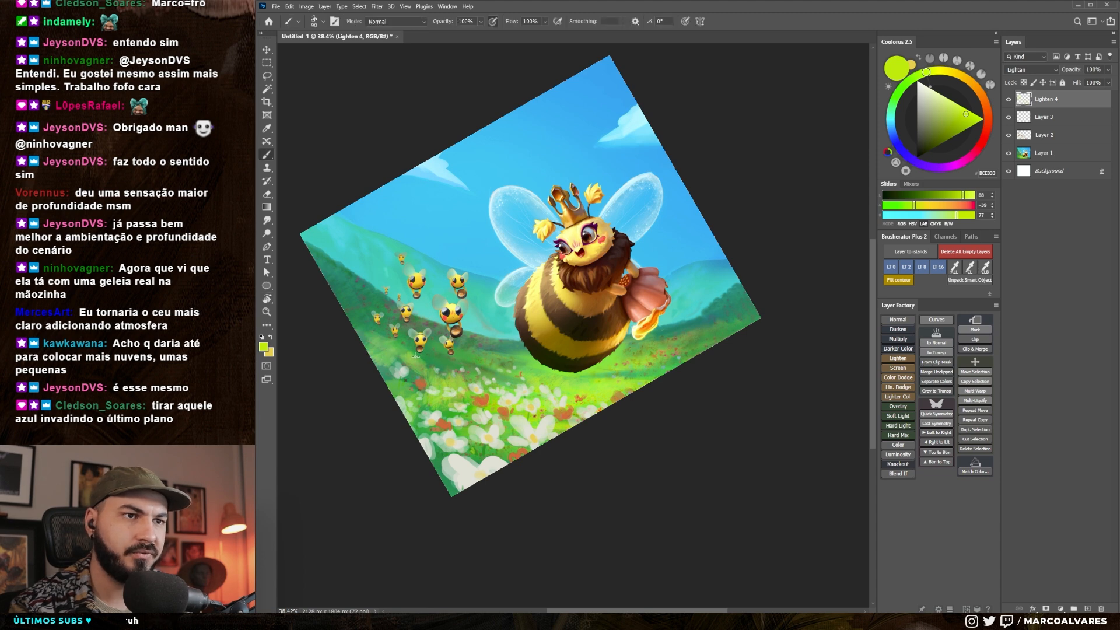
key(bracketright)
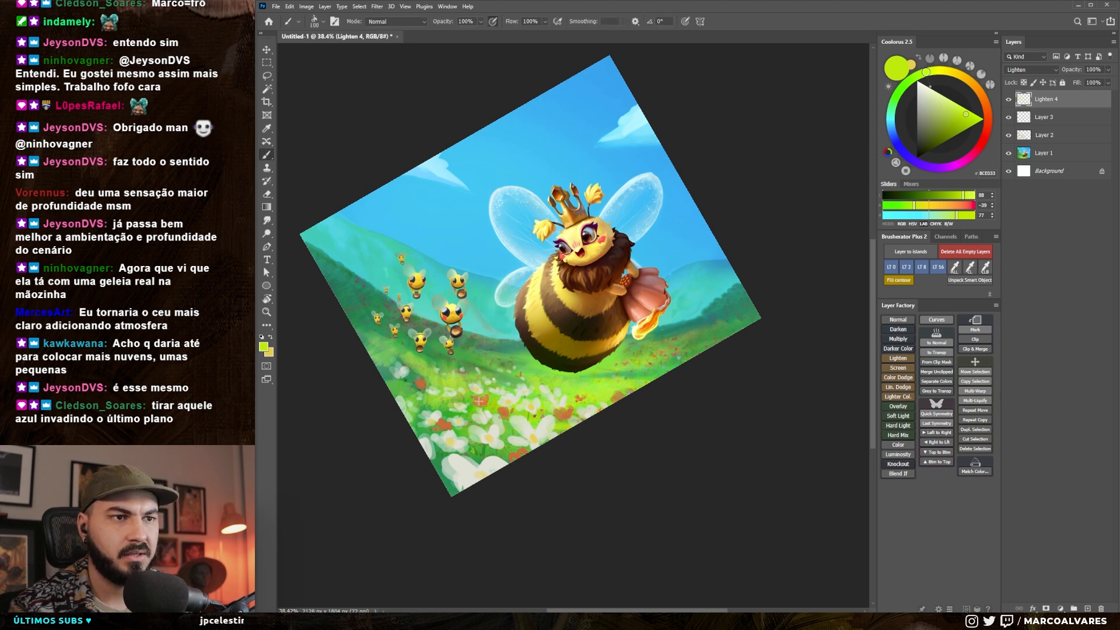
key(bracketleft)
key(bracketleft)
key(bracketleft)
key(bracketleft)
key(bracketleft)
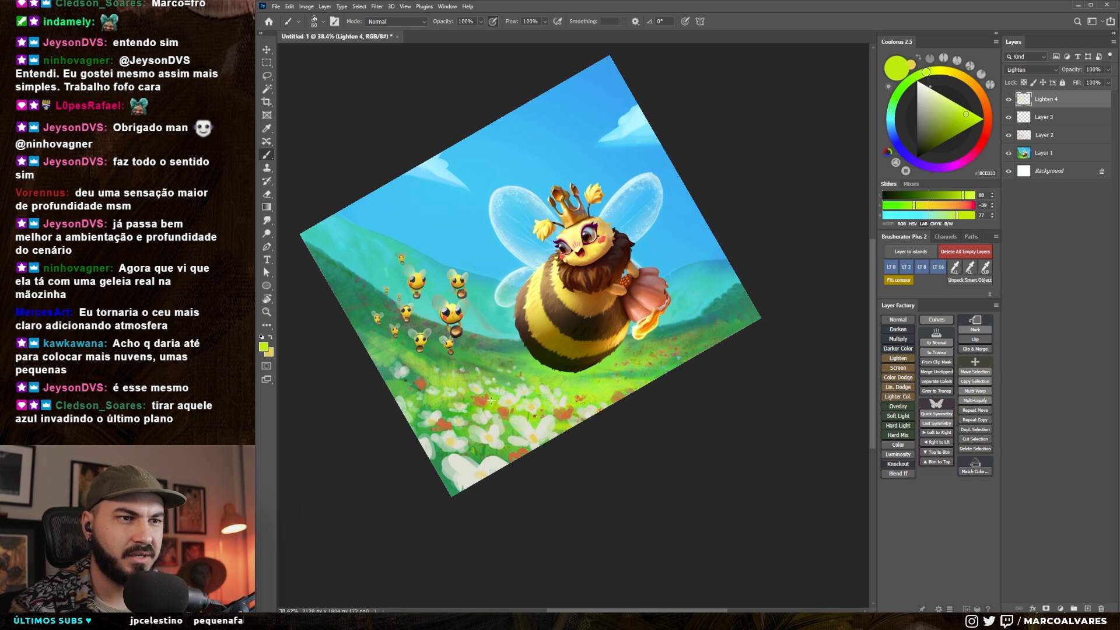
Move the Lighten layer down to directly above Layer 1 and switch to a smaller Eraser.
key(ctrl+bracketleft)
key(ctrl+bracketleft)
key(e)
key(bracketleft)
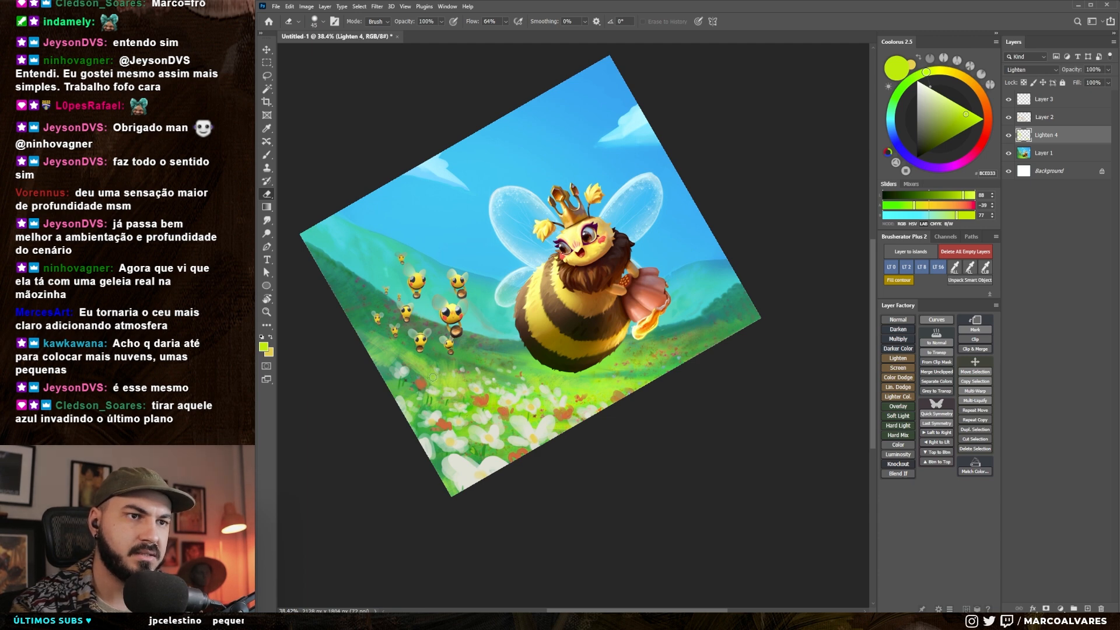
Sample a mid green from the grass and paint it over the hillside at the artwork's left edge.
key(b)
drag(584, 446, 455, 464)
key(bracketleft)
alt+click(450, 462)
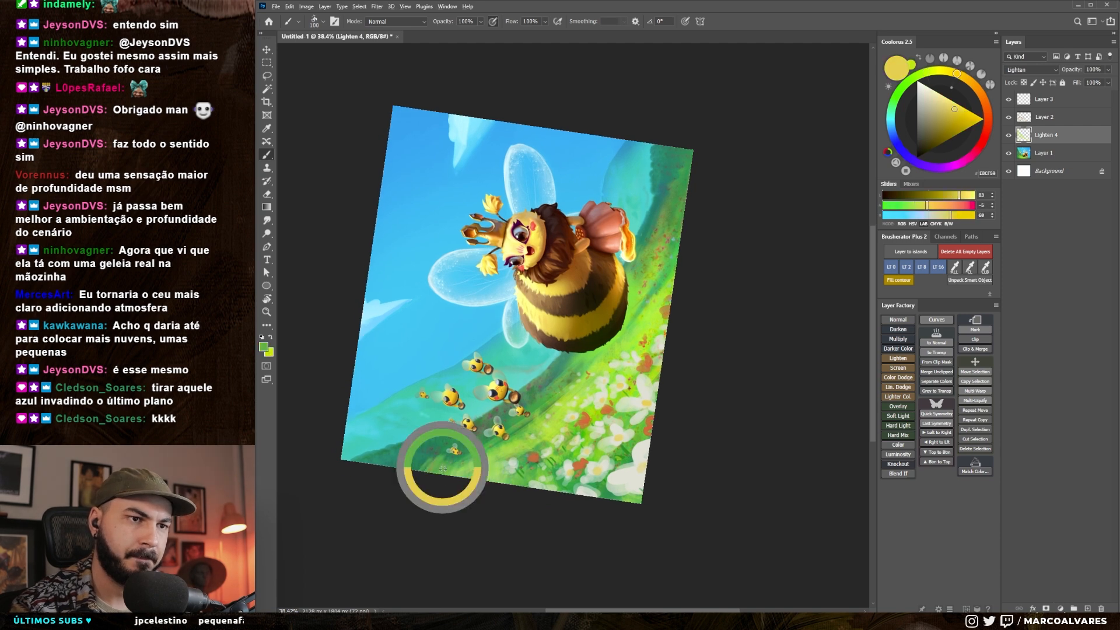
alt+click(446, 462)
key(bracketright)
key(r)
mouse_move(671, 361)
mouse_down()
mouse_move(583, 488)
mouse_move(550, 461)
mouse_up()
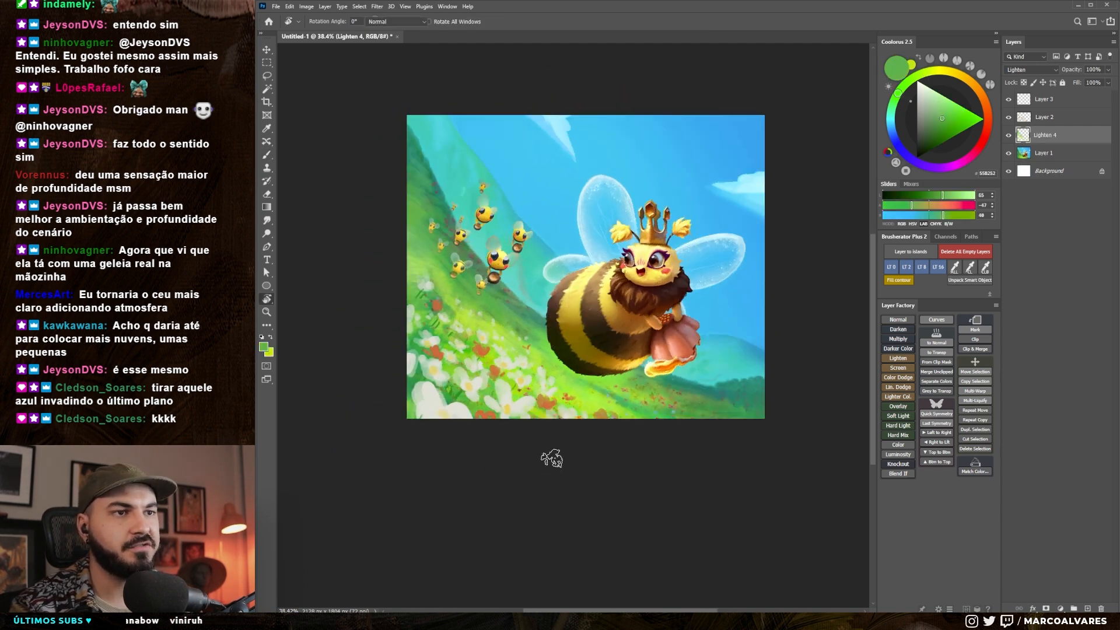
Paint lighter greens sampled from the meadow over the left hillside and the slope behind the queen bee.
alt+click(474, 318)
mouse_move(461, 296)
mouse_down()
mouse_move(476, 314)
mouse_move(488, 304)
mouse_up()
alt+click(436, 272)
key(bracketright)
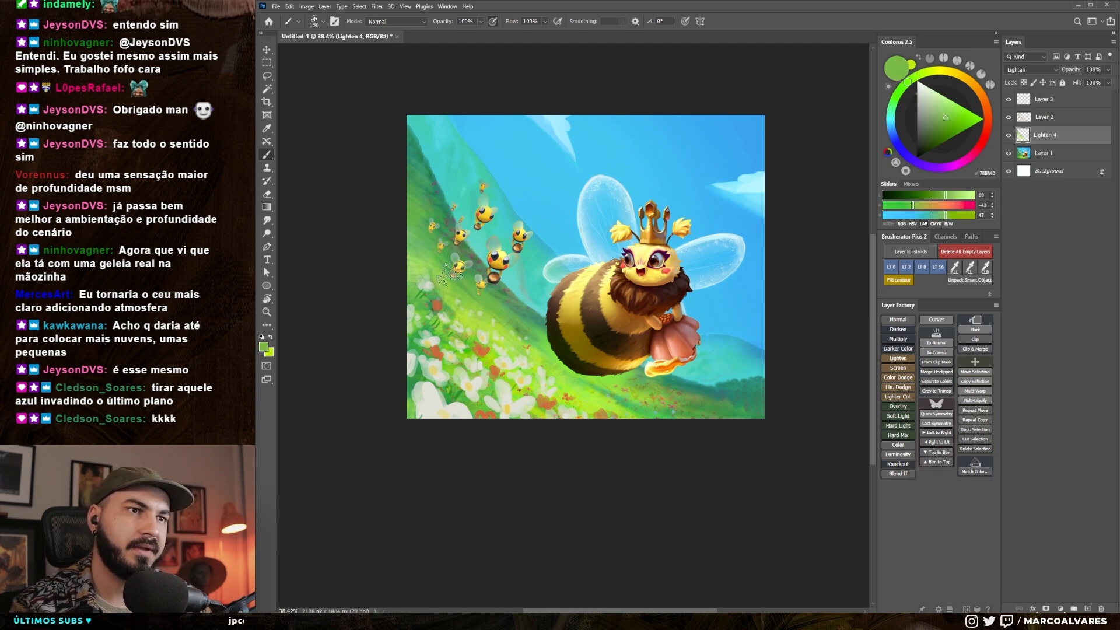
alt+click(506, 331)
mouse_move(551, 336)
mouse_down()
mouse_move(588, 369)
mouse_move(773, 287)
mouse_up()
key(r)
key(ctrl+z)
drag(633, 340, 693, 251)
alt+click(661, 309)
alt+click(657, 271)
key(Escape)
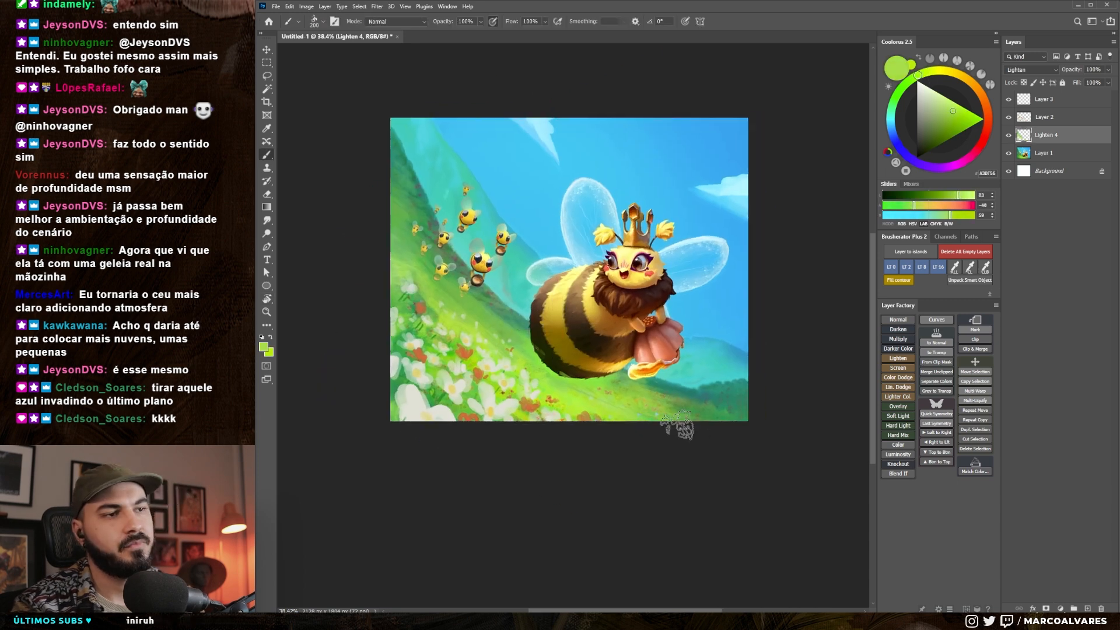
Blend further sampled greens into the meadow and the hillside around the small bees, adjusting the brush size.
key(r)
mouse_move(675, 448)
mouse_down()
mouse_move(756, 380)
mouse_move(754, 392)
mouse_up()
key(b)
alt+click(659, 338)
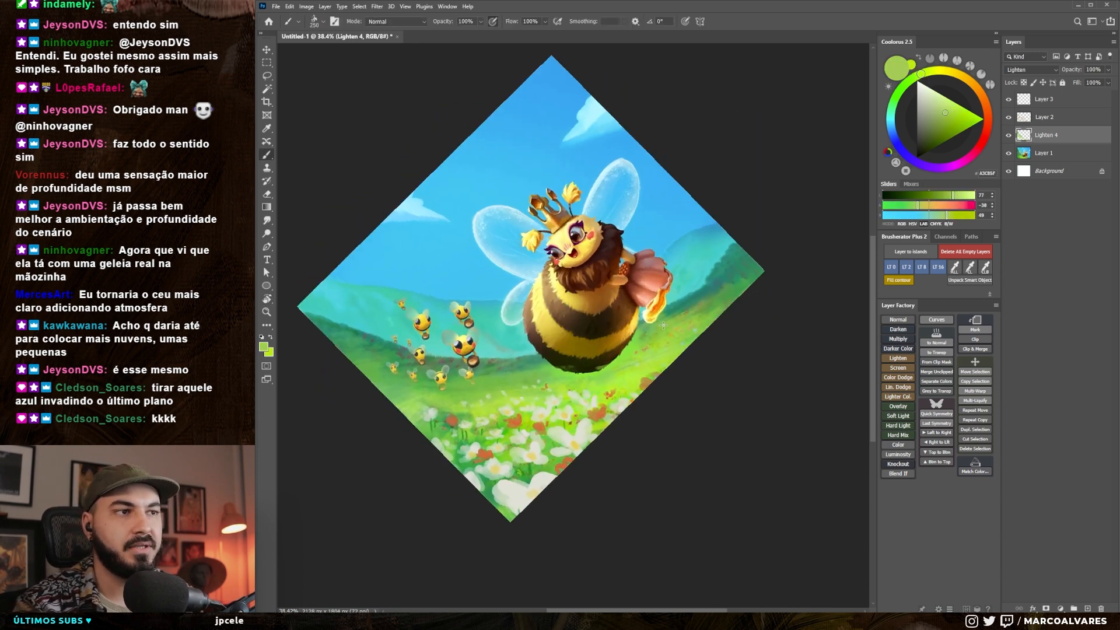
alt+click(449, 373)
key(bracketleft)
key(bracketleft)
key(bracketleft)
key(bracketleft)
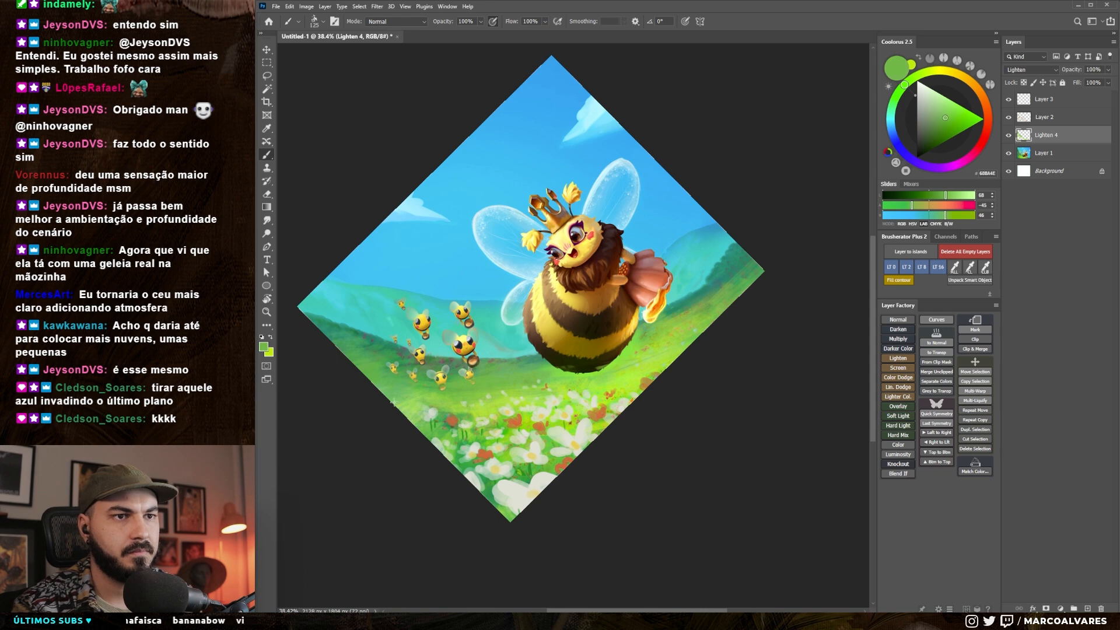
key(Escape)
alt+click(455, 325)
key(bracketright)
key(bracketright)
mouse_move(680, 422)
mouse_down()
mouse_move(710, 401)
mouse_move(677, 413)
mouse_move(678, 385)
mouse_up()
Add a new layer above the Lighten layer, sample a muted green from the hillside behind the queen bee and shrink the brush.
key(ctrl+shift+alt+n)
alt+click(694, 357)
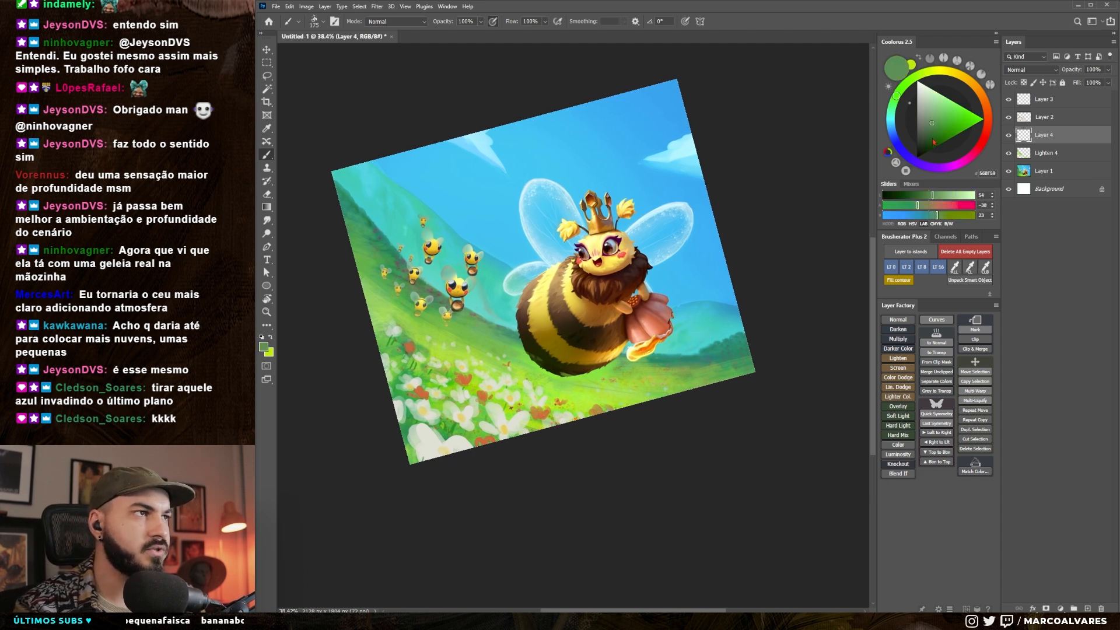
key(bracketleft)
key(bracketleft)
key(bracketleft)
key(bracketleft)
key(bracketleft)
key(bracketleft)
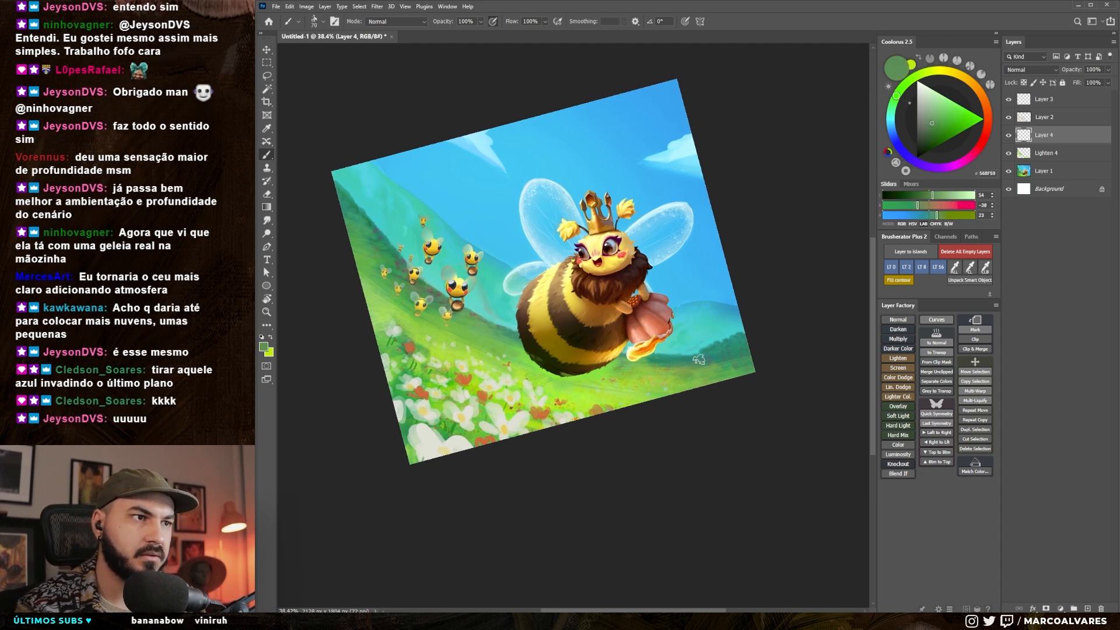
Paint small pine trees on the slope behind the queen bee's skirt, undoing a stray stroke and reducing the brush size.
drag(692, 362, 694, 353)
key(bracketleft)
mouse_move(696, 341)
mouse_down()
mouse_move(692, 368)
mouse_move(685, 357)
mouse_move(703, 342)
mouse_move(714, 349)
mouse_move(718, 325)
mouse_move(712, 363)
mouse_move(680, 361)
mouse_up()
key(ctrl+z)
key(bracketleft)
key(bracketleft)
key(bracketleft)
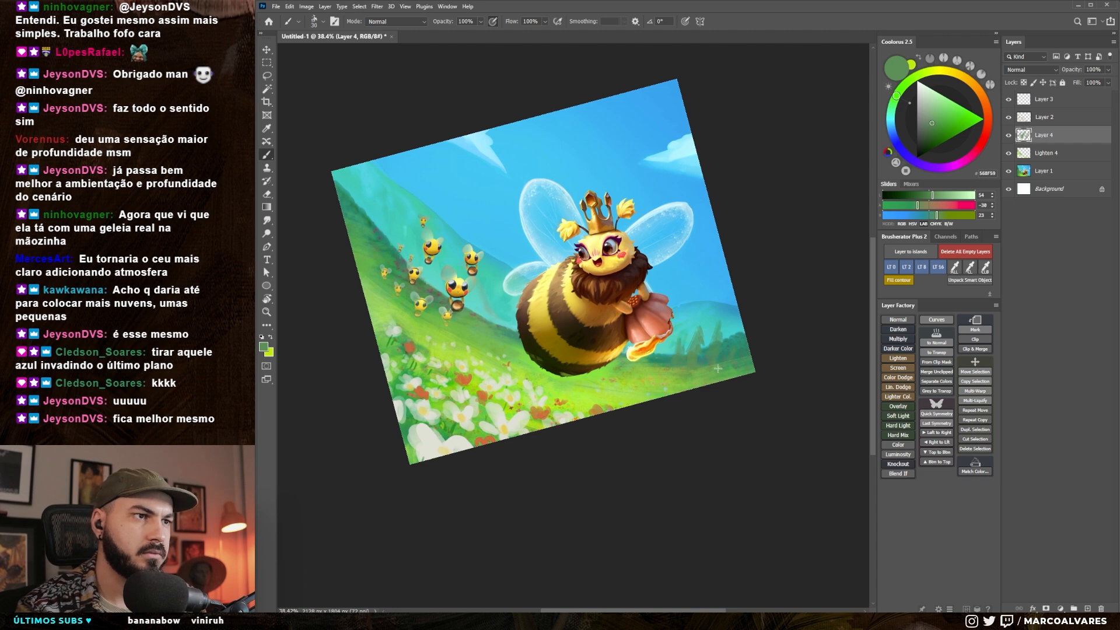
Mix a lighter green from a hillside sample and paint fine strokes on the trees at the artwork's right edge.
alt+click(493, 315)
scroll(601, 303, up, 3)
drag(926, 72, 908, 82)
drag(962, 114, 955, 110)
key(bracketleft)
key(bracketleft)
key(bracketleft)
mouse_move(752, 355)
mouse_down()
mouse_move(724, 352)
mouse_move(735, 359)
mouse_move(728, 385)
mouse_move(757, 349)
mouse_up()
Sample darker greens and teals from the trees and grass and build up the tree row near the artwork's right edge.
key(bracketright)
key(bracketright)
key(bracketright)
alt+click(758, 362)
scroll(688, 457, down, 4)
scroll(741, 408, up, 2)
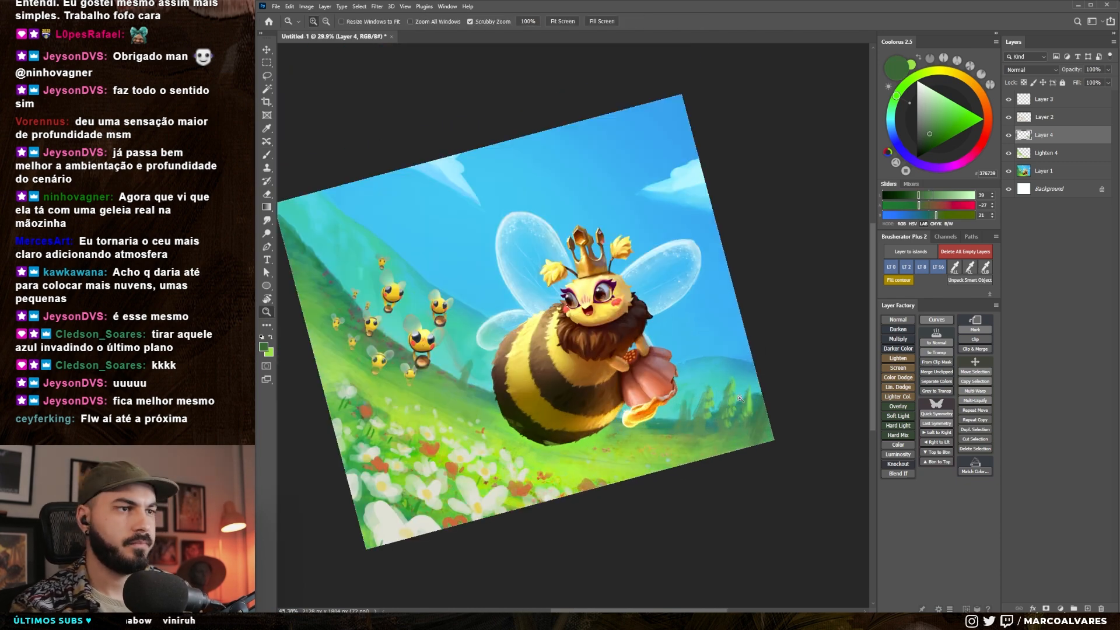
key(bracketright)
alt+click(729, 411)
key(bracketleft)
alt+click(729, 425)
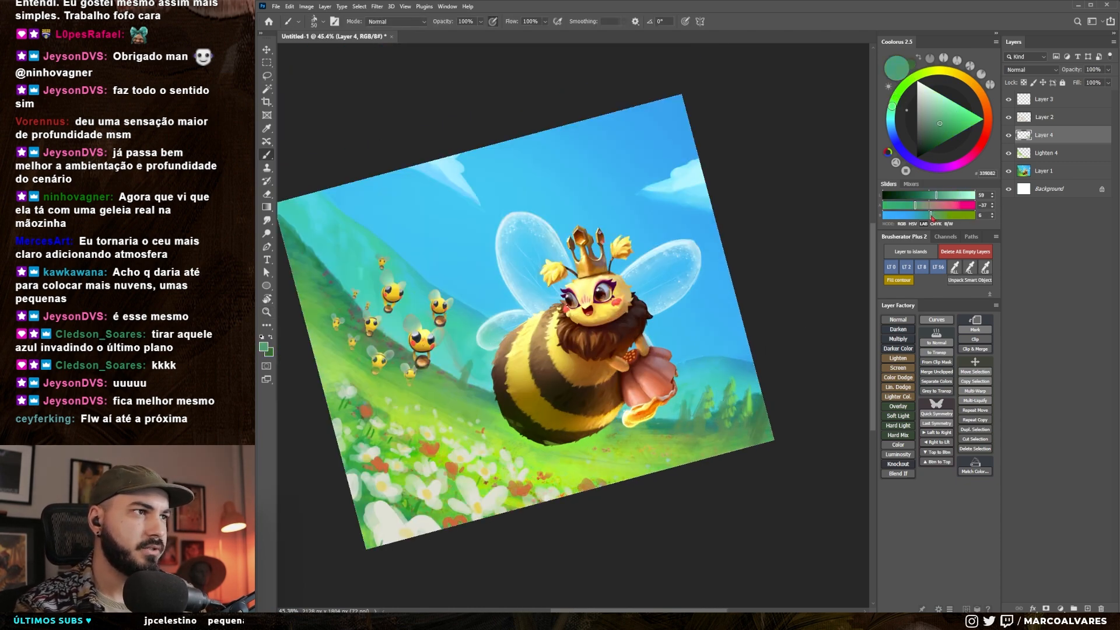
key(bracketright)
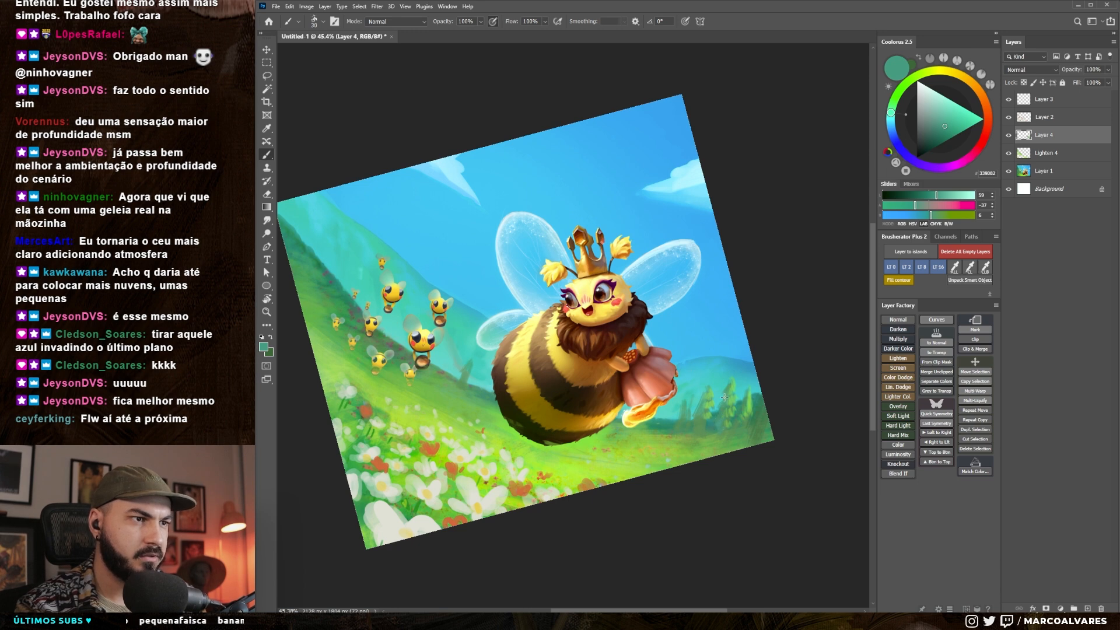
Refine the trees with small strokes of green and teal sampled from the row and the hill behind it.
key(bracketleft)
key(bracketleft)
alt+click(720, 400)
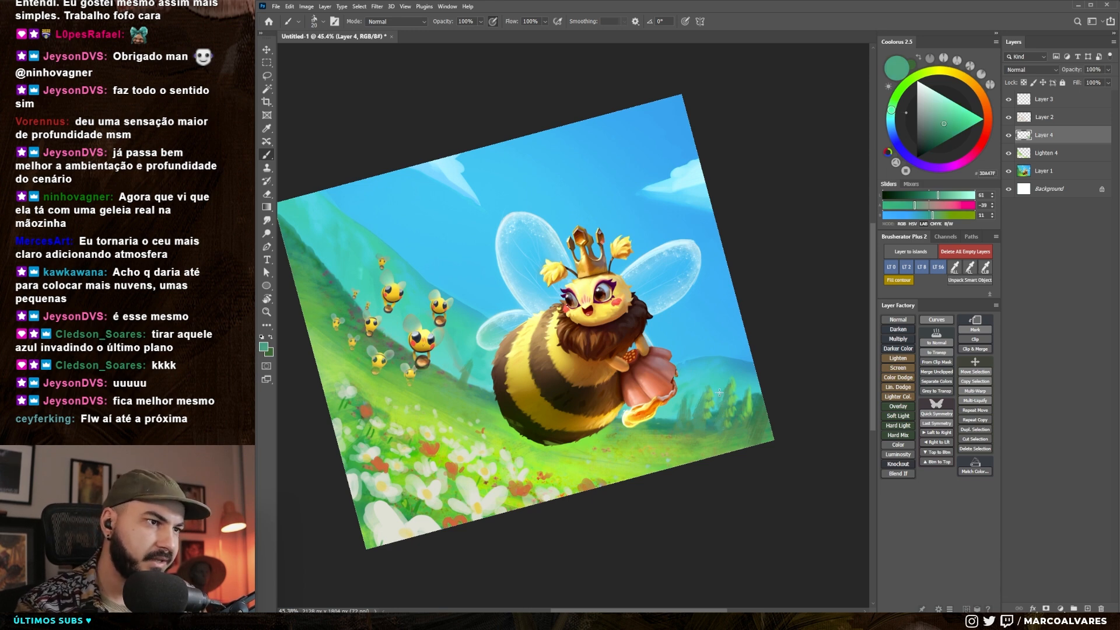
key(bracketleft)
alt+click(720, 399)
alt+click(724, 404)
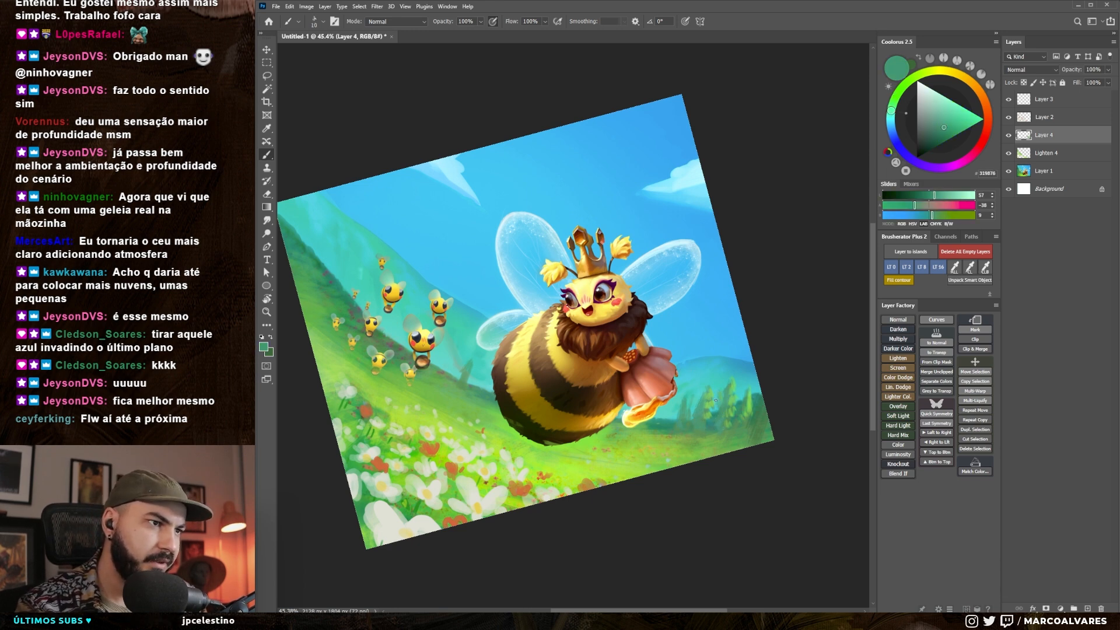
key(bracketright)
scroll(723, 404, up, 3)
key(bracketleft)
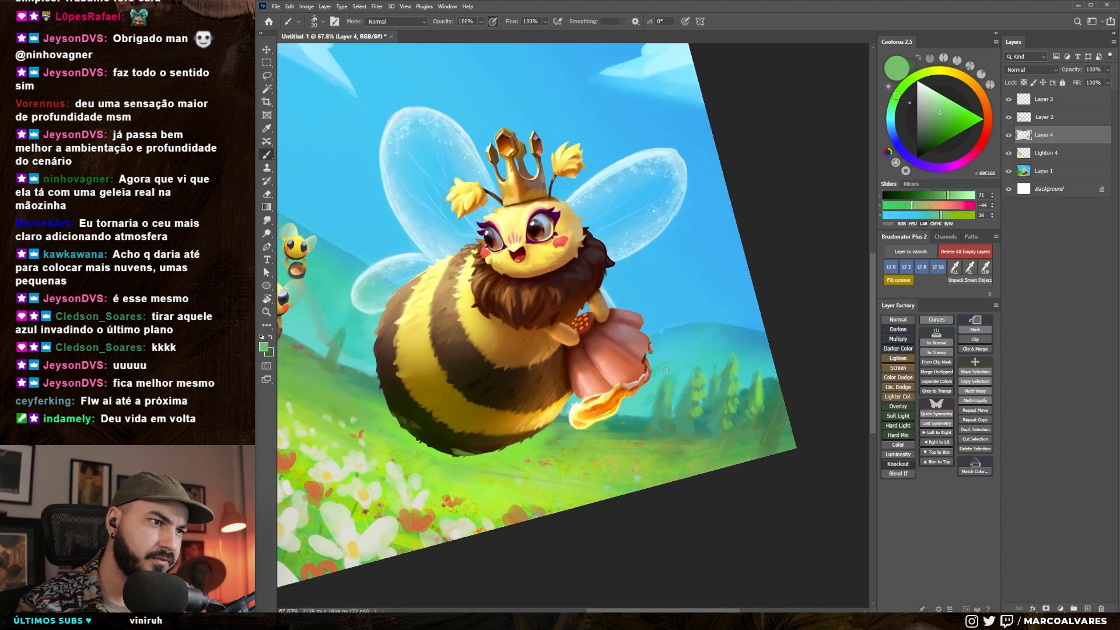
key(bracketleft)
alt+click(698, 390)
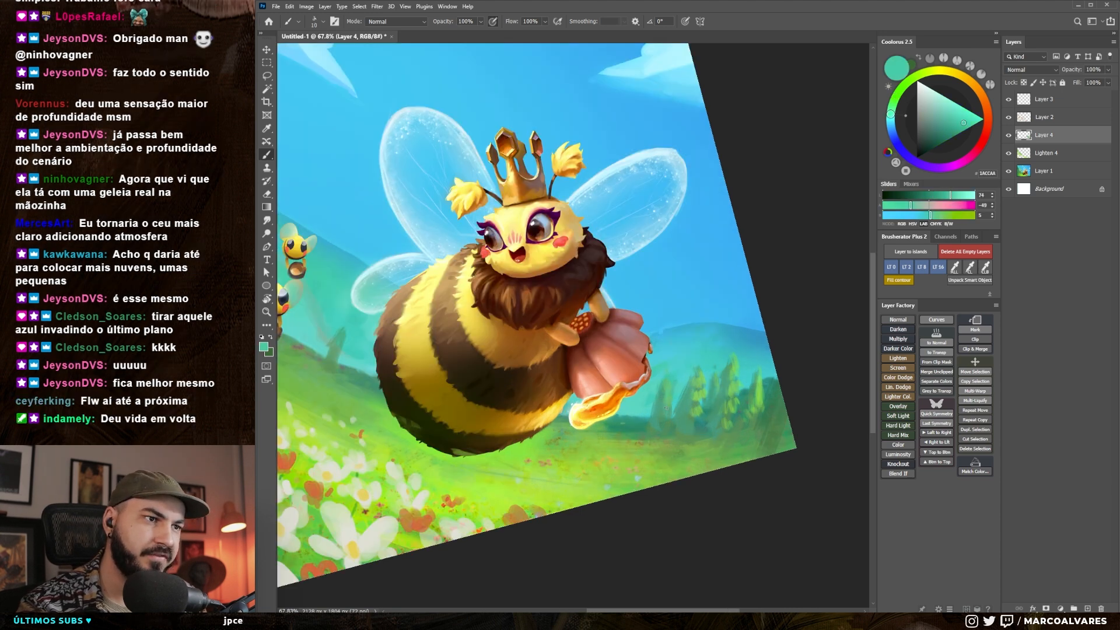
Extend the tree row toward the queen bee's skirt with sampled greens and teals, varying the brush size.
drag(667, 402, 664, 395)
alt+click(678, 404)
key(bracketright)
key(bracketright)
key(bracketright)
key(bracketright)
key(bracketleft)
key(z)
drag(636, 416, 674, 403)
key(b)
alt+click(678, 405)
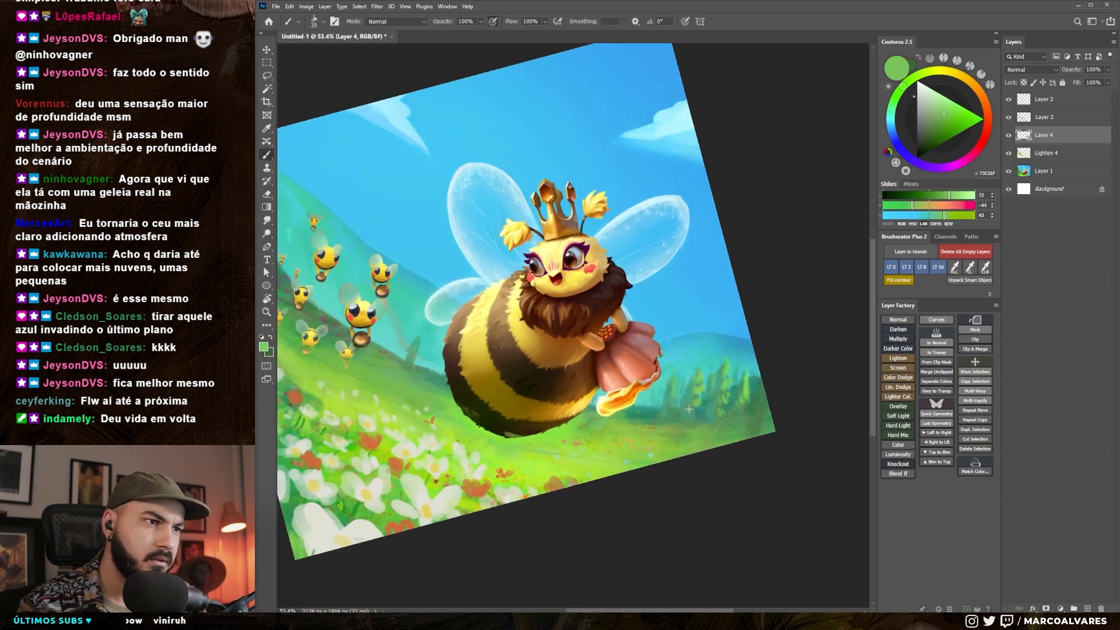
alt+click(653, 389)
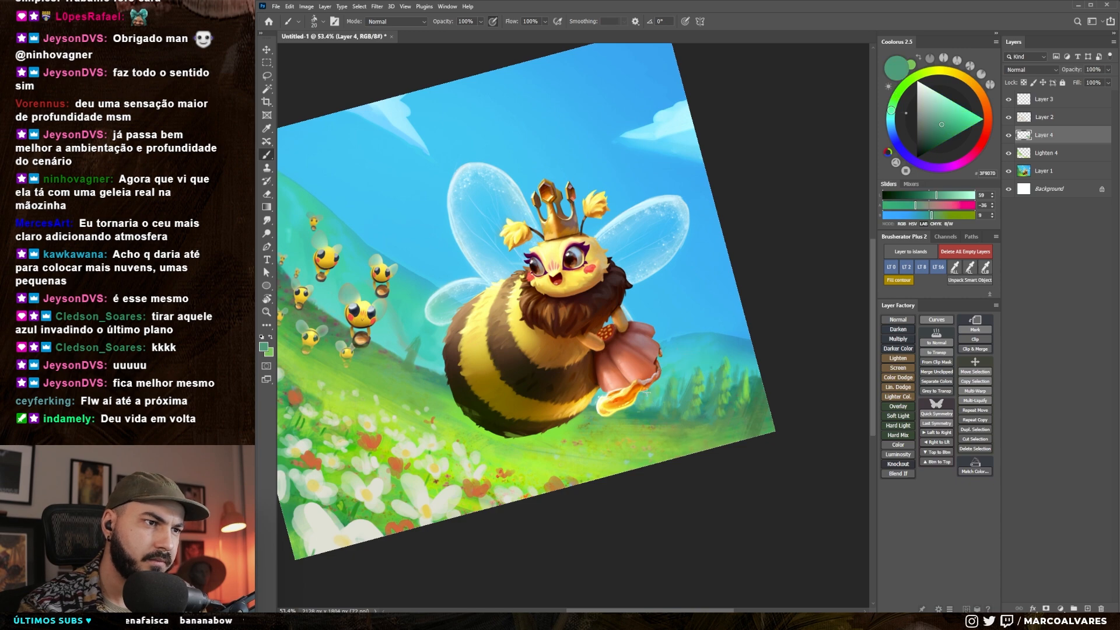
Touch up the meadow below the queen bee with green and off-white sampled from the grass and petals.
mouse_move(592, 403)
mouse_down()
mouse_move(525, 394)
mouse_move(560, 388)
mouse_move(496, 366)
mouse_move(518, 370)
mouse_up()
key(l)
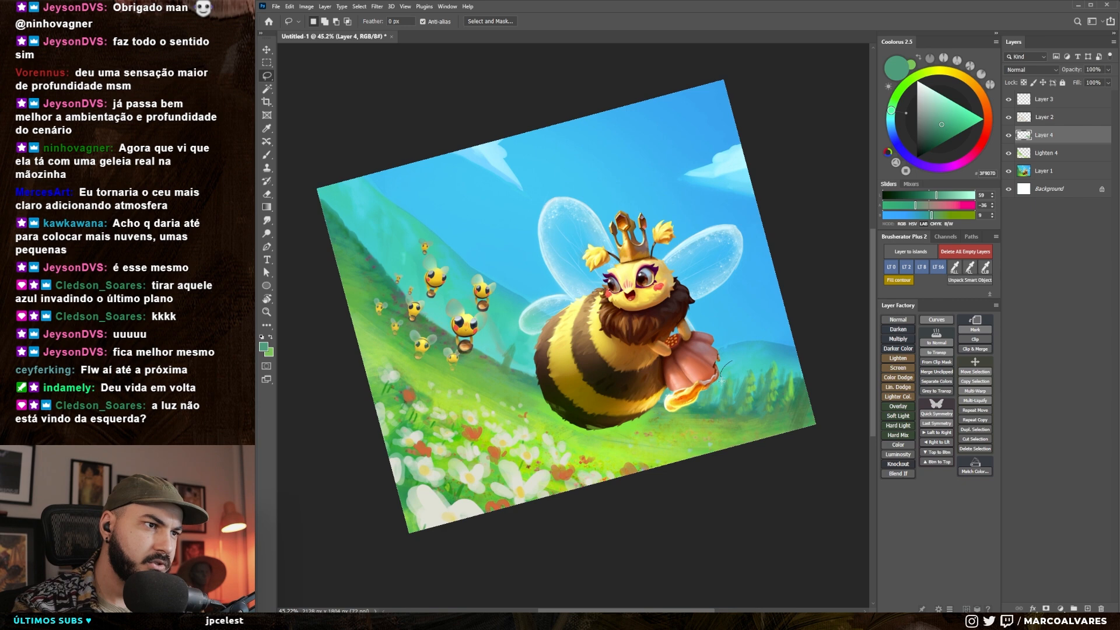
key(b)
mouse_move(648, 366)
mouse_down()
mouse_move(710, 389)
mouse_move(687, 372)
mouse_up()
alt+click(603, 468)
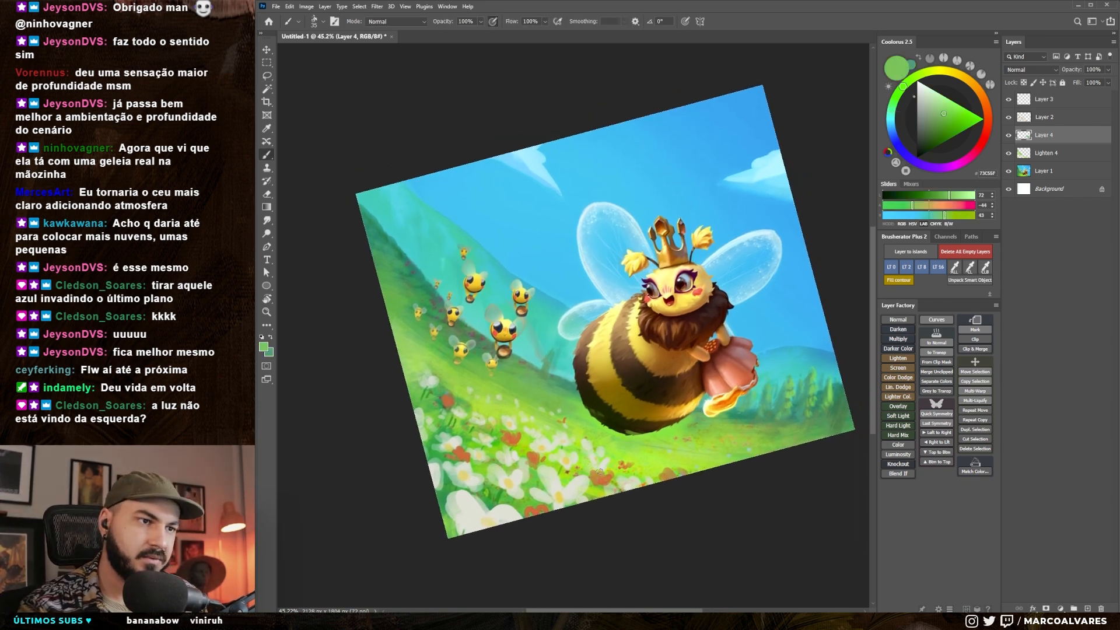
alt+click(635, 470)
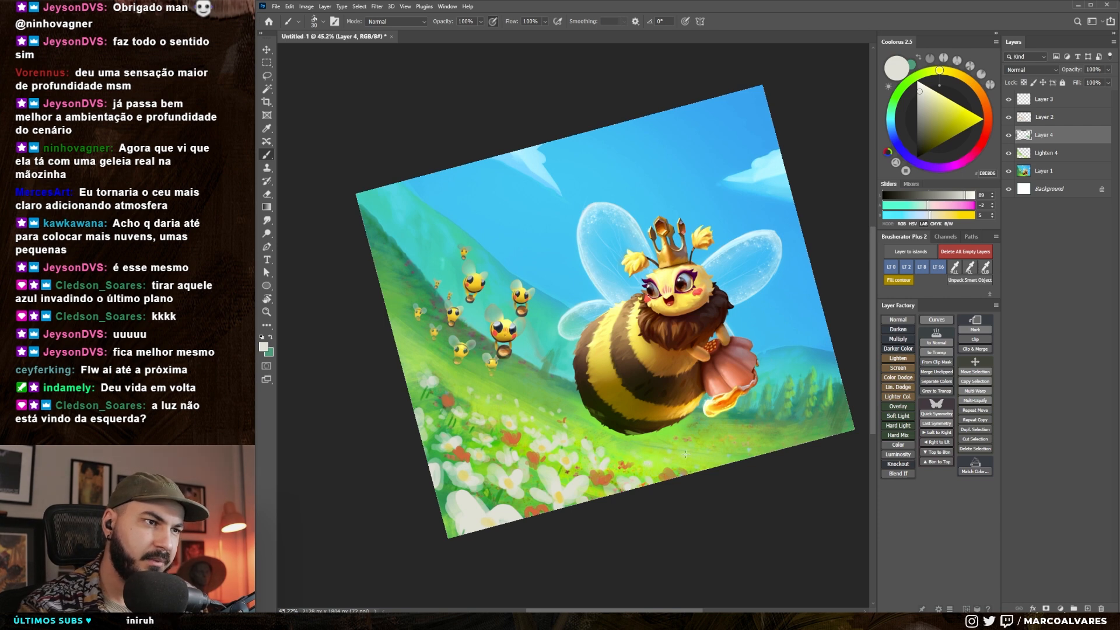
scroll(663, 443, down, 2)
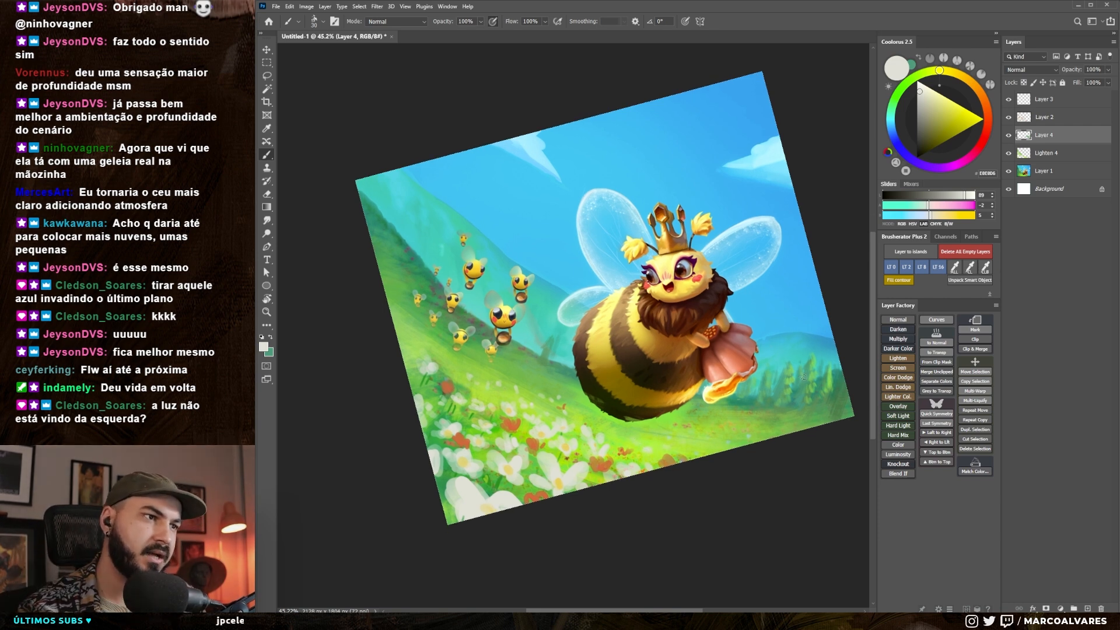
Copy the trees beside the skirt onto a new layer and place them on the slope between the small bees and queen bee.
alt+click(526, 345)
key(bracketleft)
alt+click(563, 308)
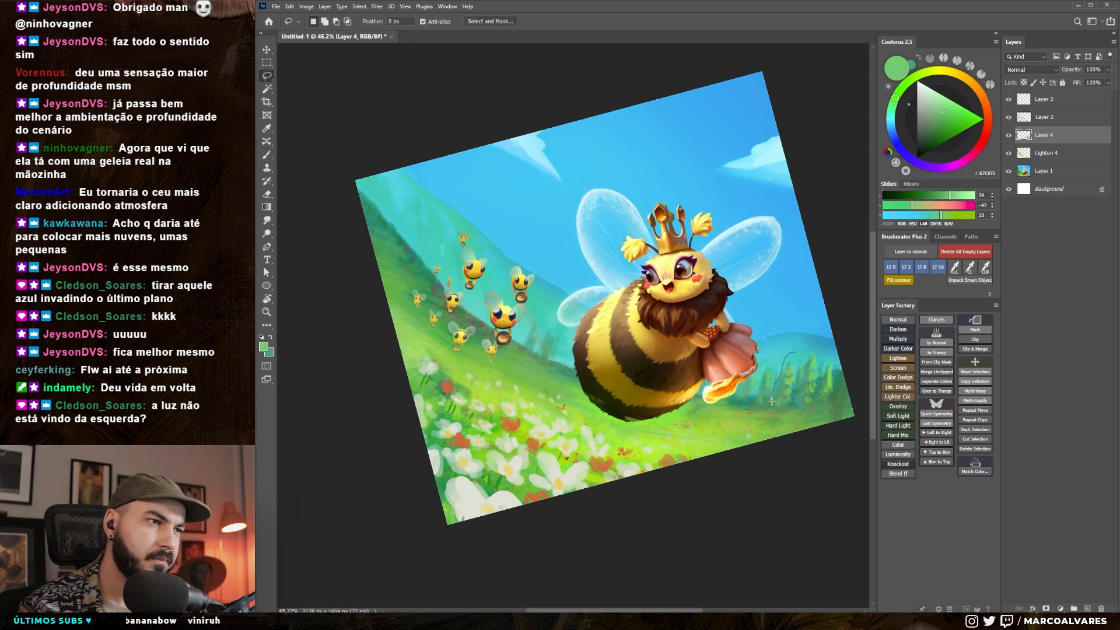
key(ctrl+alt+shift+e)
key(ctrl+t)
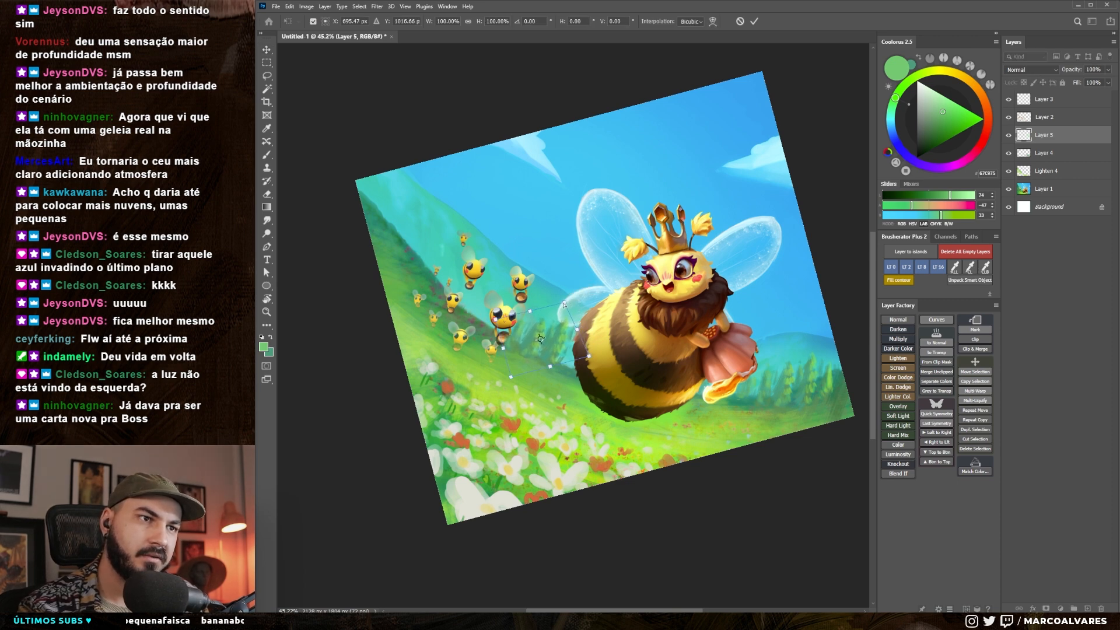
key(Return)
Select the copied trees and duplicate them up the hillside behind the small bees to the artwork's left edge.
key(l)
mouse_move(565, 288)
mouse_down()
mouse_move(607, 344)
mouse_move(567, 290)
mouse_up()
drag(566, 340, 499, 317)
mouse_move(493, 273)
mouse_down()
mouse_move(613, 351)
mouse_move(555, 286)
mouse_up()
drag(553, 341, 452, 289)
Stretch, skew and warp the trees at the left edge to follow the hillside, and deselect them.
key(ctrl+t)
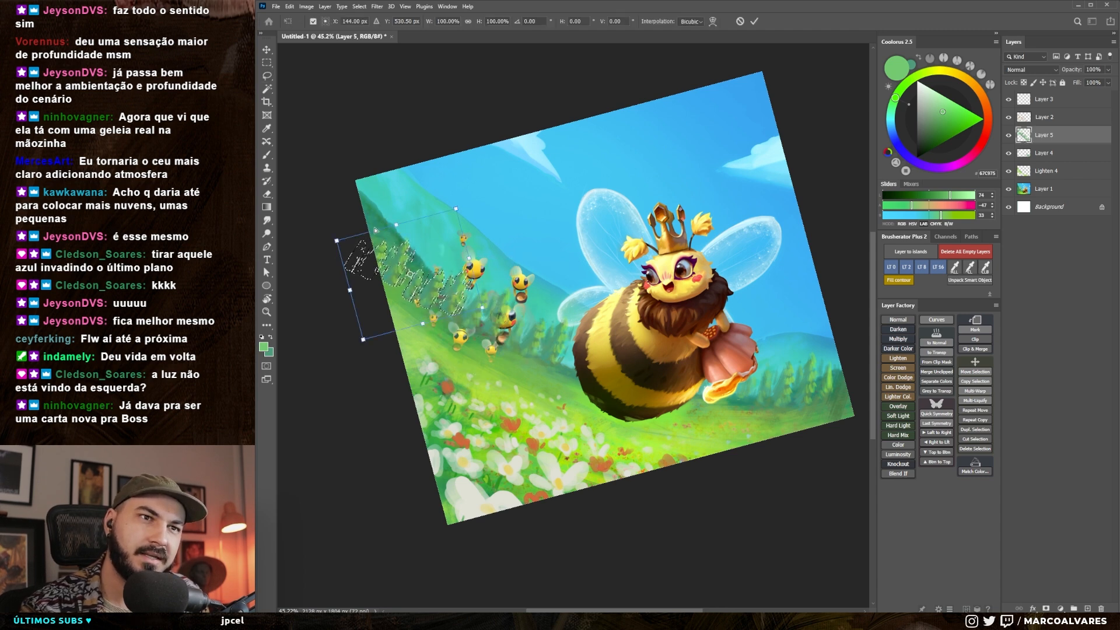
drag(337, 240, 347, 212)
right_click(365, 287)
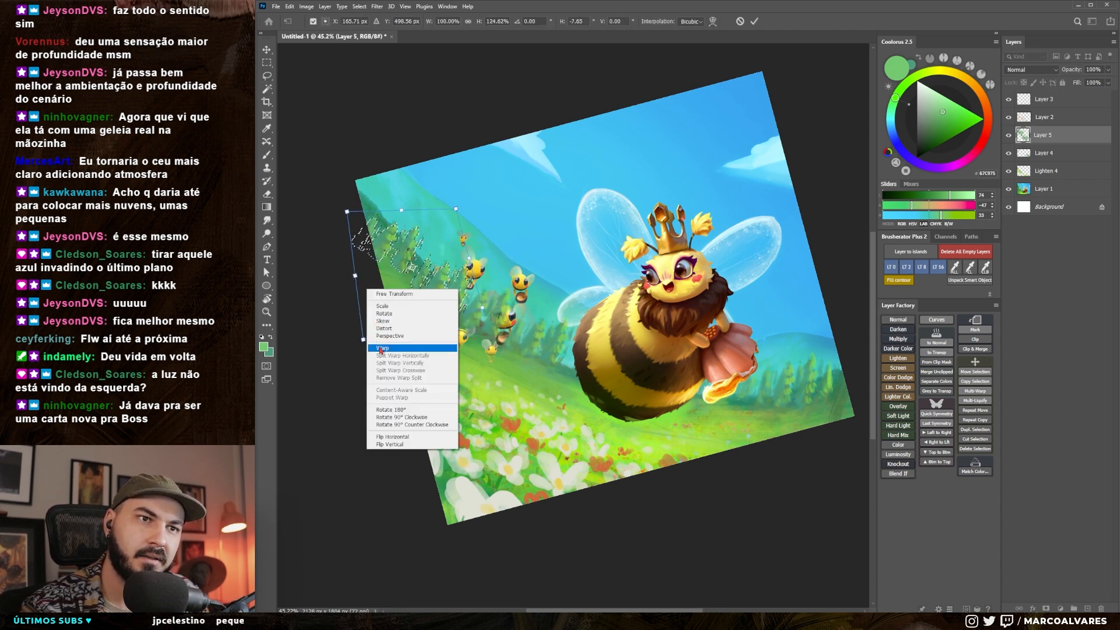
click(380, 349)
drag(360, 315, 352, 334)
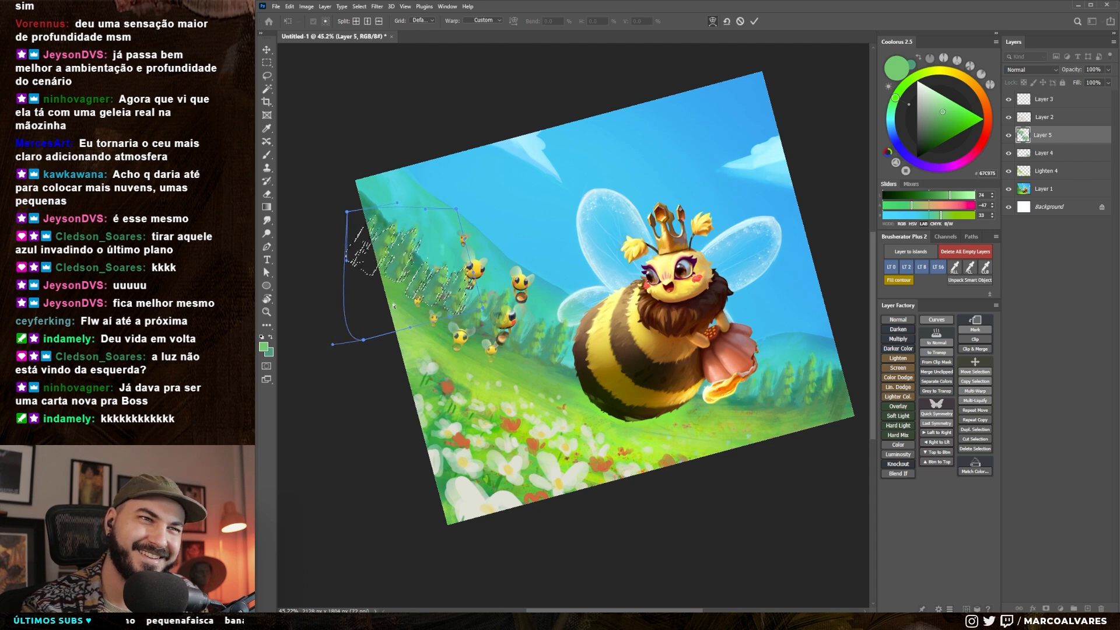
key(Return)
key(ctrl+d)
Duplicate the left hillside trees onto a layer beneath, shift the copy slightly uphill and merge the two tree layers.
mouse_move(438, 185)
mouse_down()
mouse_move(350, 238)
mouse_move(466, 339)
mouse_move(495, 300)
mouse_move(475, 238)
mouse_up()
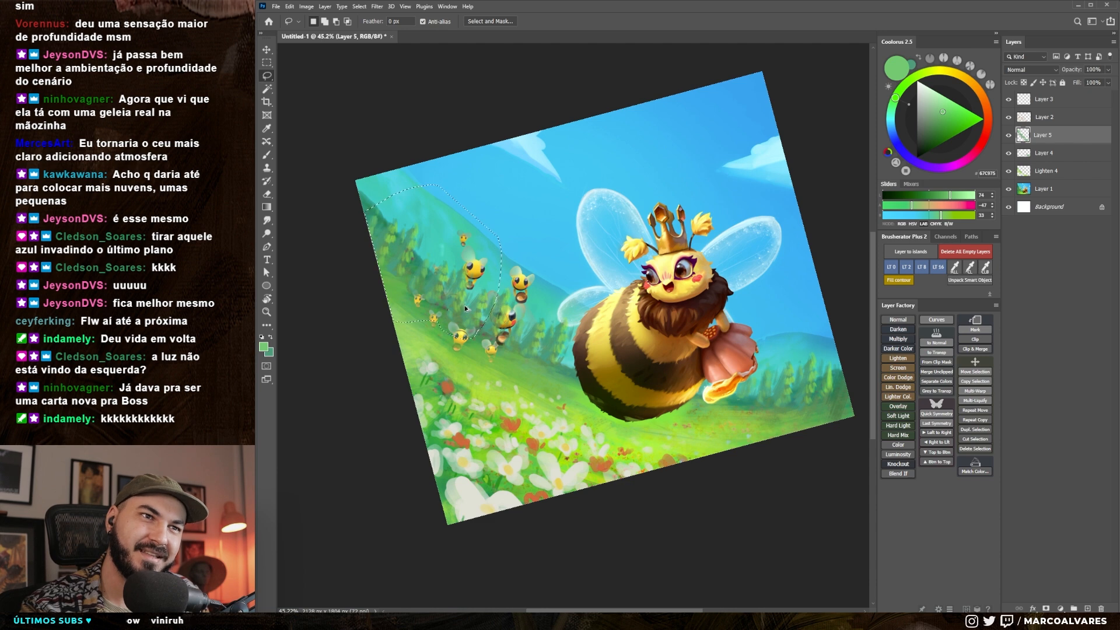
key(ctrl+j)
key(ctrl+[)
key(ctrl+t)
drag(442, 211, 448, 193)
key(Return)
key(alt+])
key(ctrl+e)
Pick another eraser brush and erase the copied trees around the small bees and along the slope.
key(e)
right_click(474, 253)
click(497, 314)
mouse_move(496, 317)
mouse_down()
mouse_move(463, 304)
mouse_move(452, 270)
mouse_move(426, 251)
mouse_move(443, 258)
mouse_up()
key([)
drag(514, 327, 501, 308)
drag(522, 345, 506, 360)
Touch up the tree line between the small bees and the queen bee with teal greens sampled from the slope.
key(b)
alt+click(528, 362)
alt+click(514, 344)
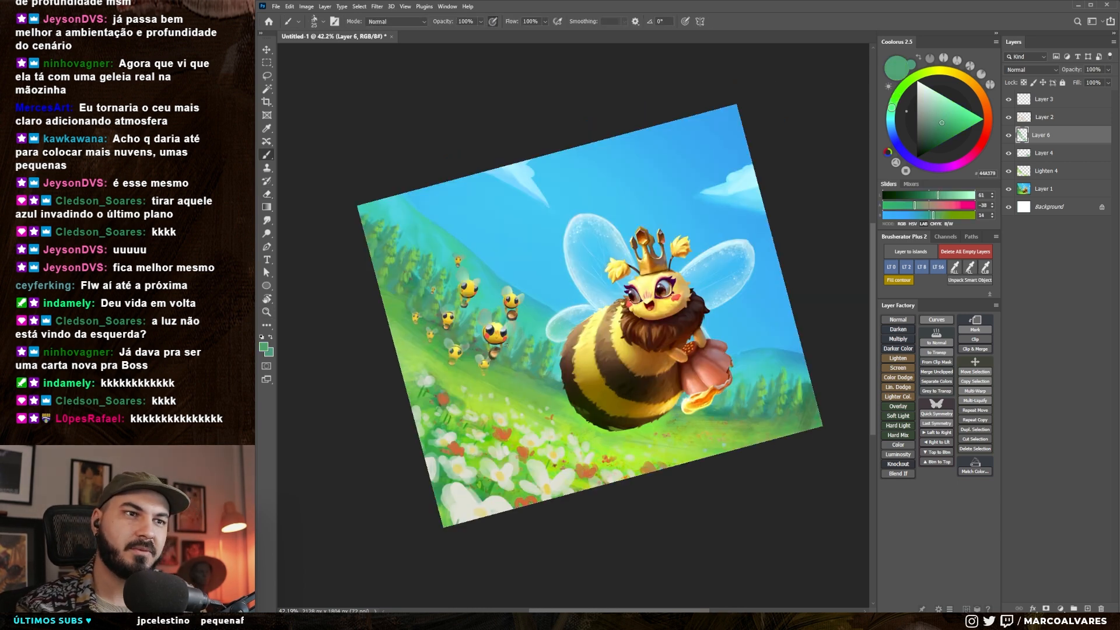
key([)
Sample pale green, orange and off-white from the meadow and dab small flowers up the slope below the small bees.
alt+click(497, 376)
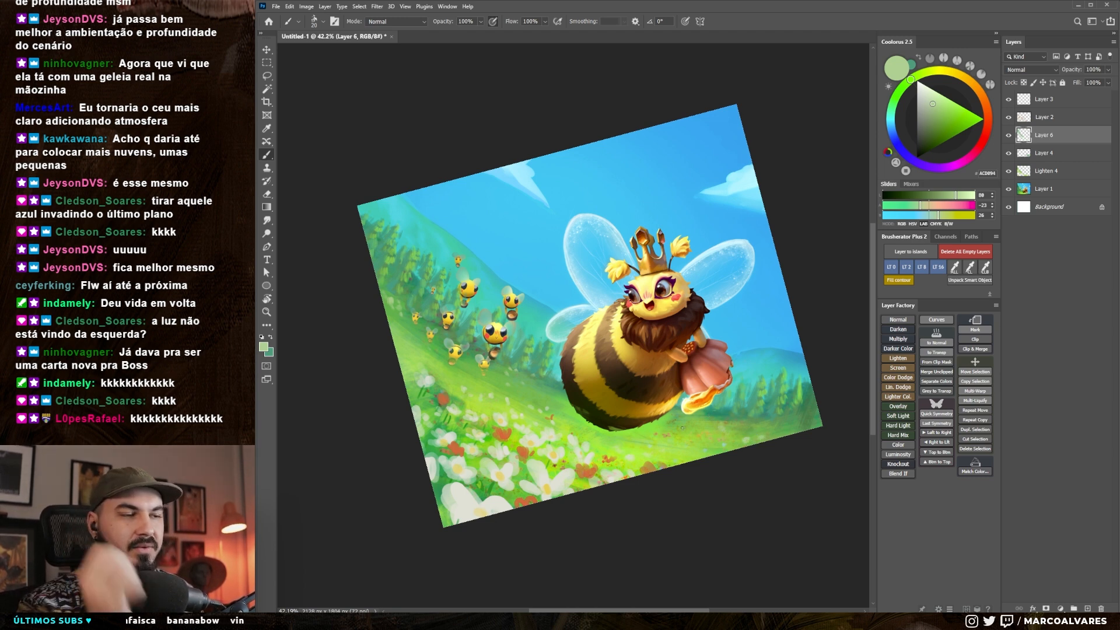
alt+click(524, 450)
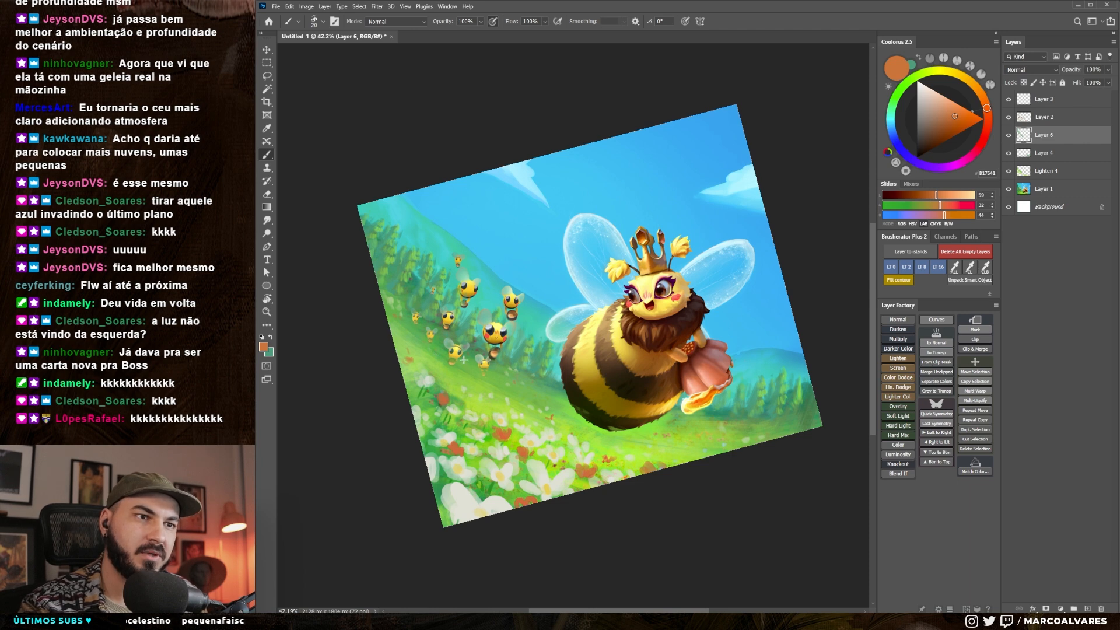
alt+click(502, 423)
drag(487, 387, 450, 391)
drag(561, 414, 591, 409)
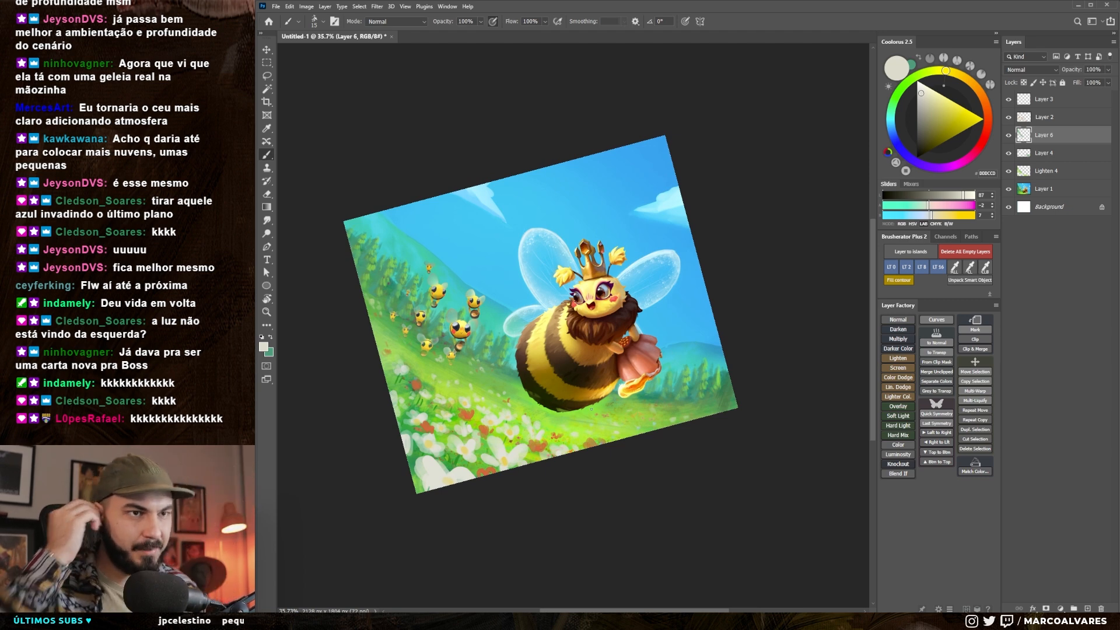
drag(532, 390, 552, 381)
Add a new layer above Layer 3, choose a round brush and try sampled and muted blues on the hill behind the skirt.
click(1048, 176)
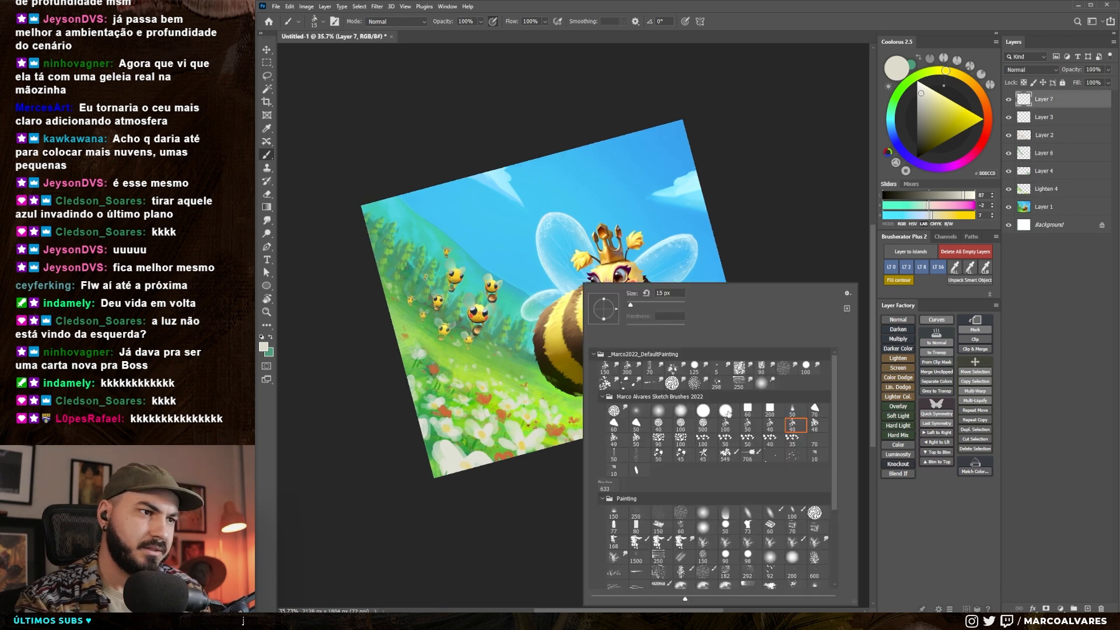
double_click(708, 411)
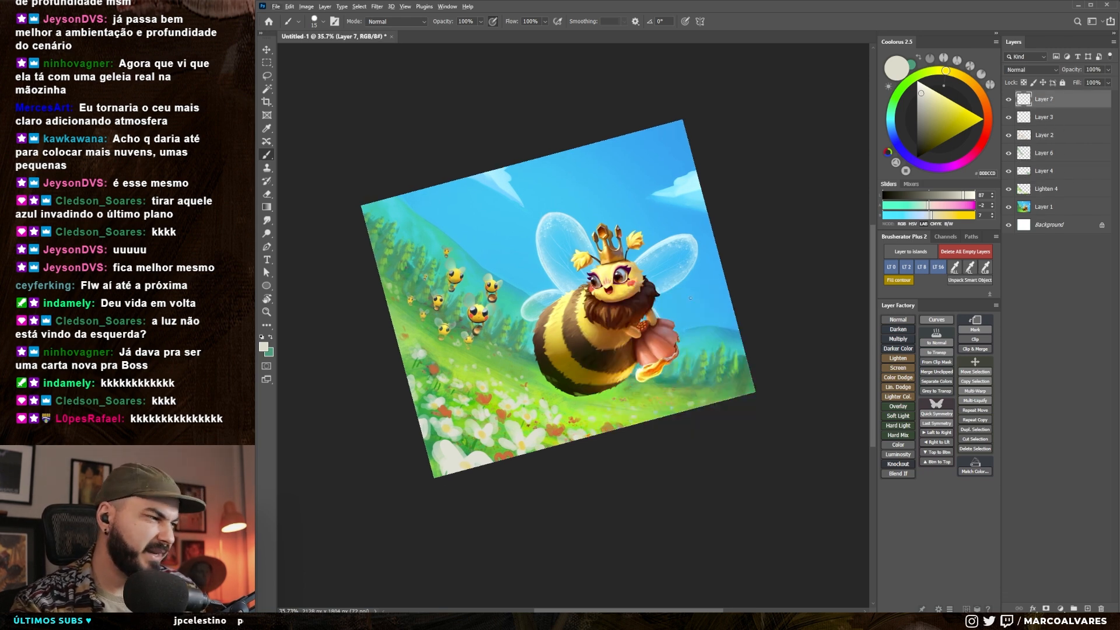
alt+click(690, 331)
drag(699, 338, 694, 310)
key(bracketright)
key(bracketright)
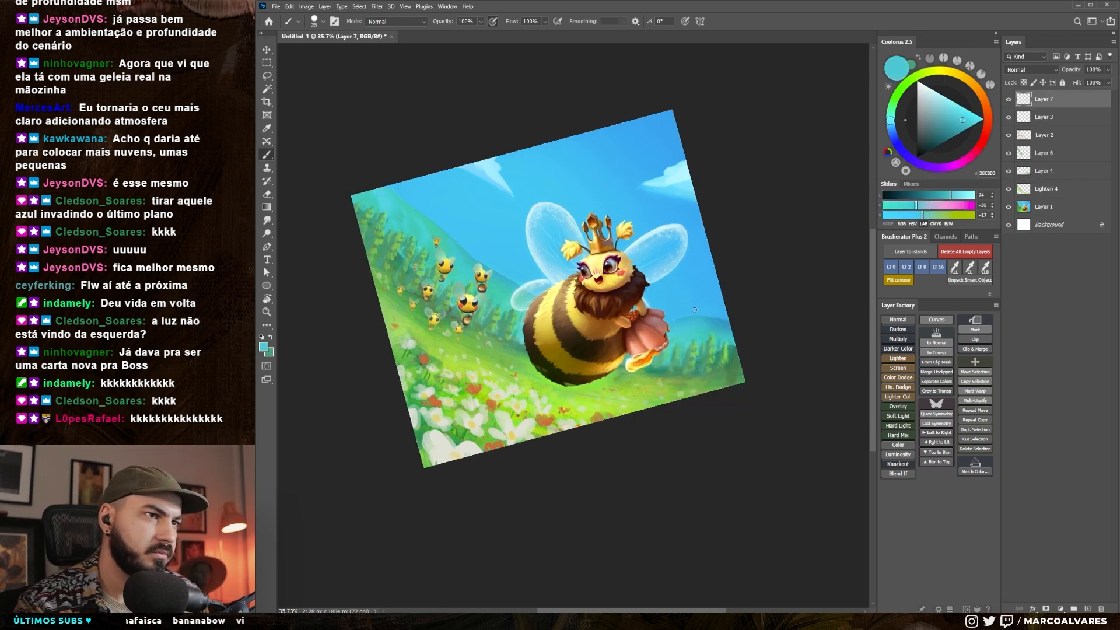
drag(963, 120, 957, 127)
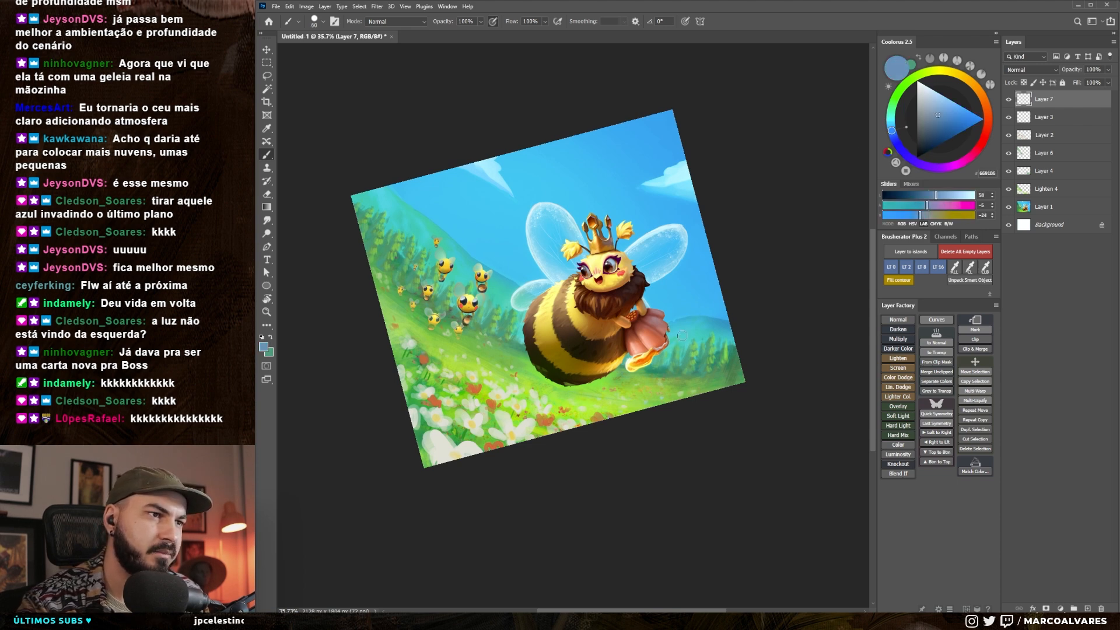
drag(681, 334, 675, 334)
Sample a light blue, move Layer 7 directly below Layer 6 and paint distant shapes behind the right-hand trees.
alt+click(691, 332)
key(bracketleft)
key(ctrl+bracketleft)
key(ctrl+bracketleft)
key(ctrl+bracketleft)
key(bracketleft)
mouse_move(680, 316)
mouse_down()
mouse_move(694, 332)
mouse_move(701, 305)
mouse_up()
key(bracketright)
drag(693, 282, 690, 278)
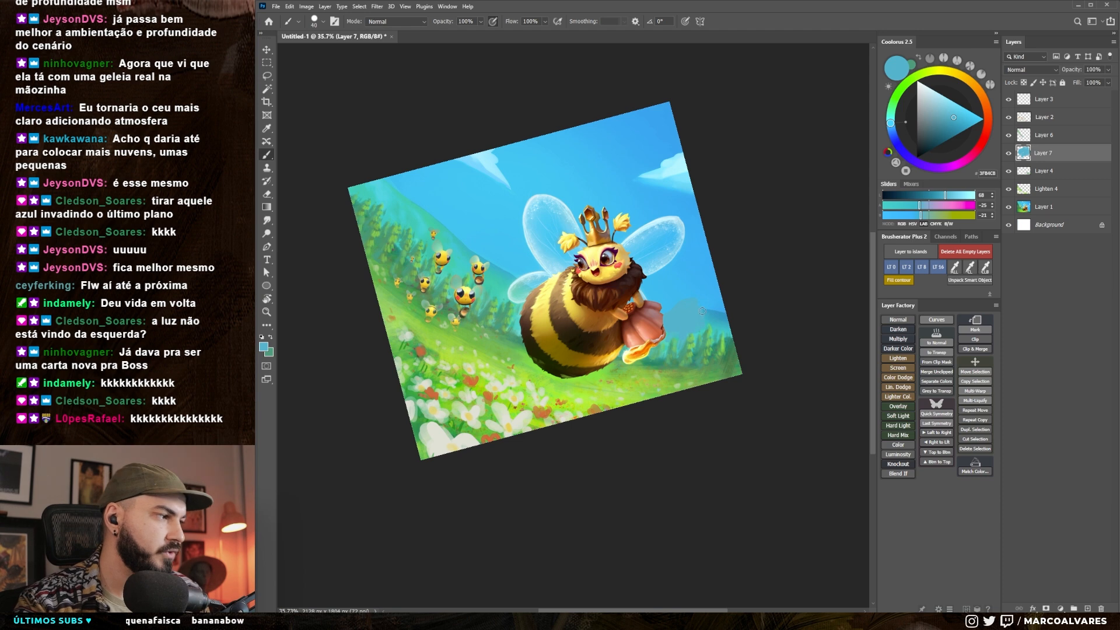
Enlarge the brush and paint soft light-blue shapes over the far hill behind the small bees and the left hillside trees.
key(bracketleft)
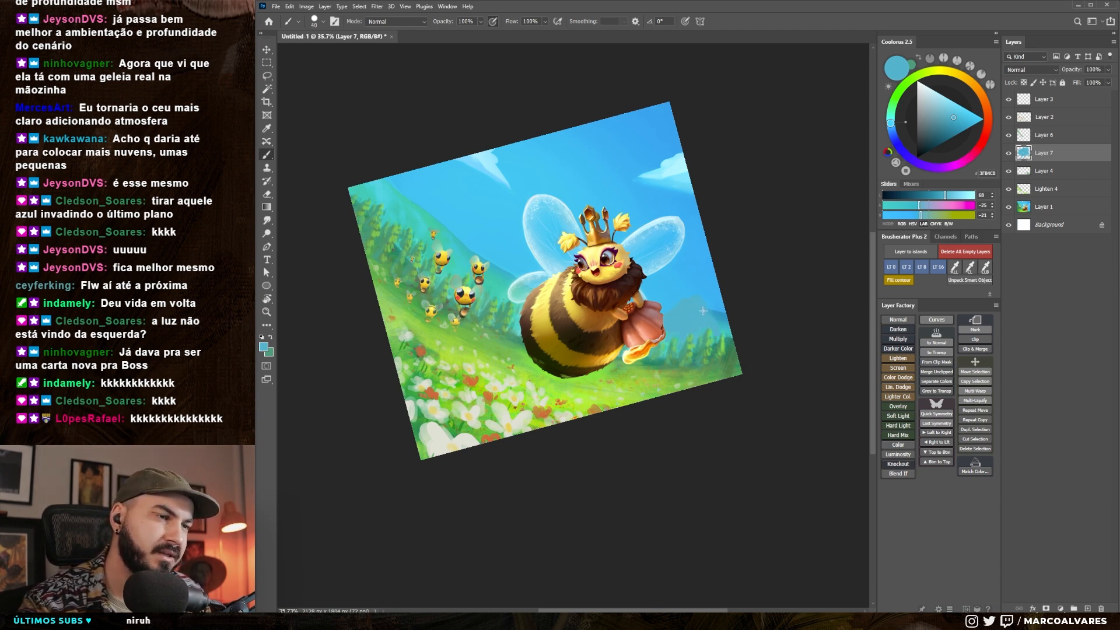
scroll(725, 321, left, 2)
key(bracketright)
key(bracketright)
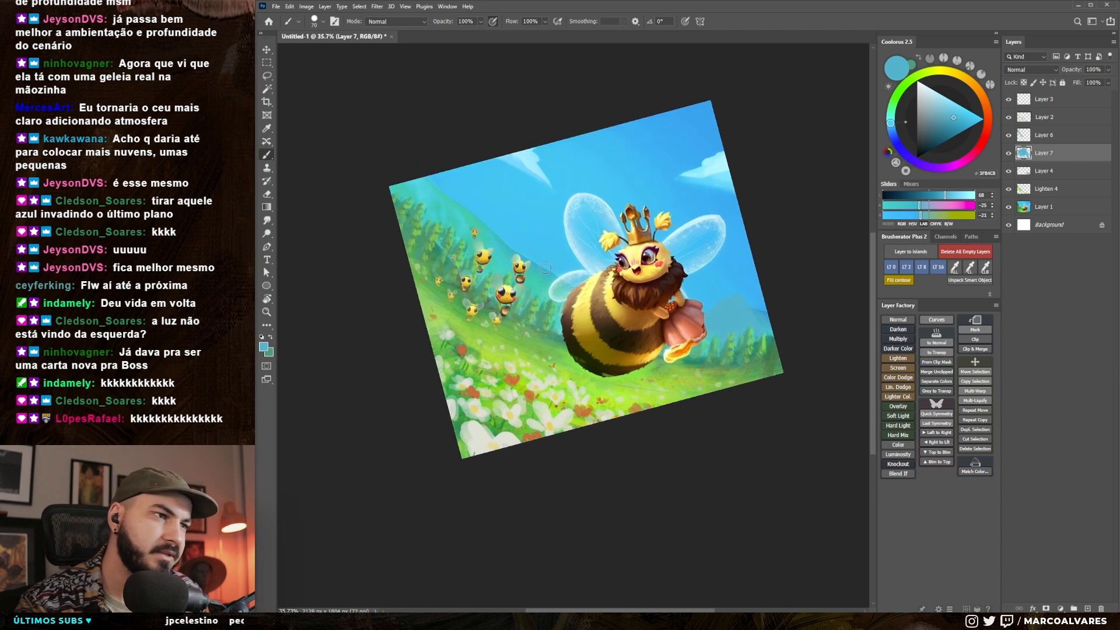
key(bracketright)
drag(535, 248, 502, 254)
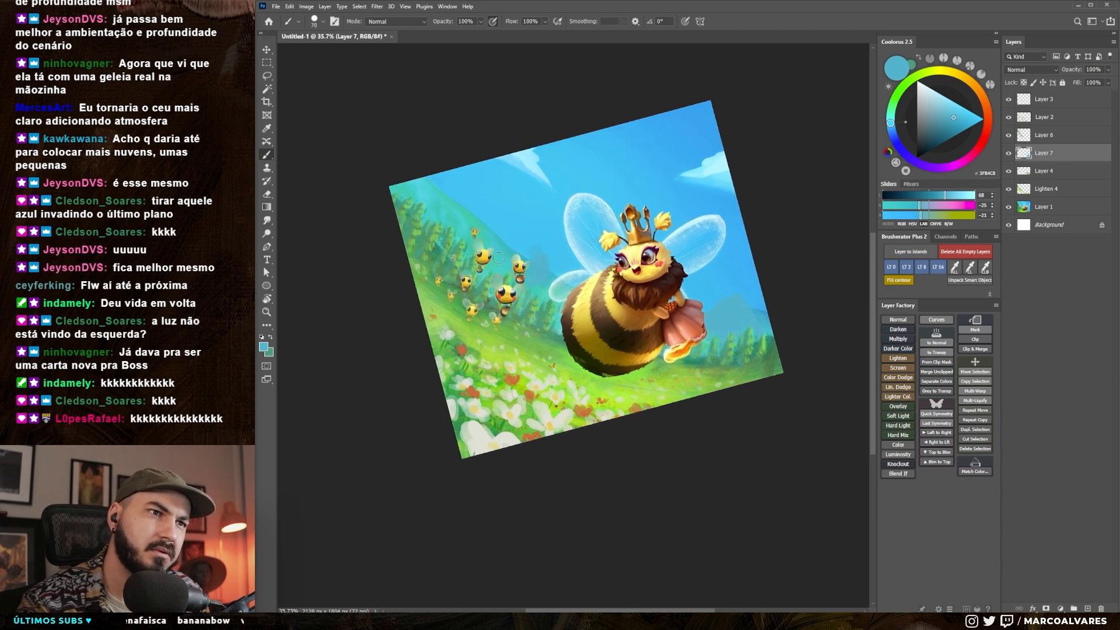
drag(458, 199, 466, 205)
mouse_move(457, 209)
mouse_down()
mouse_move(467, 222)
mouse_move(453, 186)
mouse_up()
key(bracketright)
mouse_move(448, 212)
mouse_down()
mouse_move(422, 188)
mouse_move(431, 182)
mouse_up()
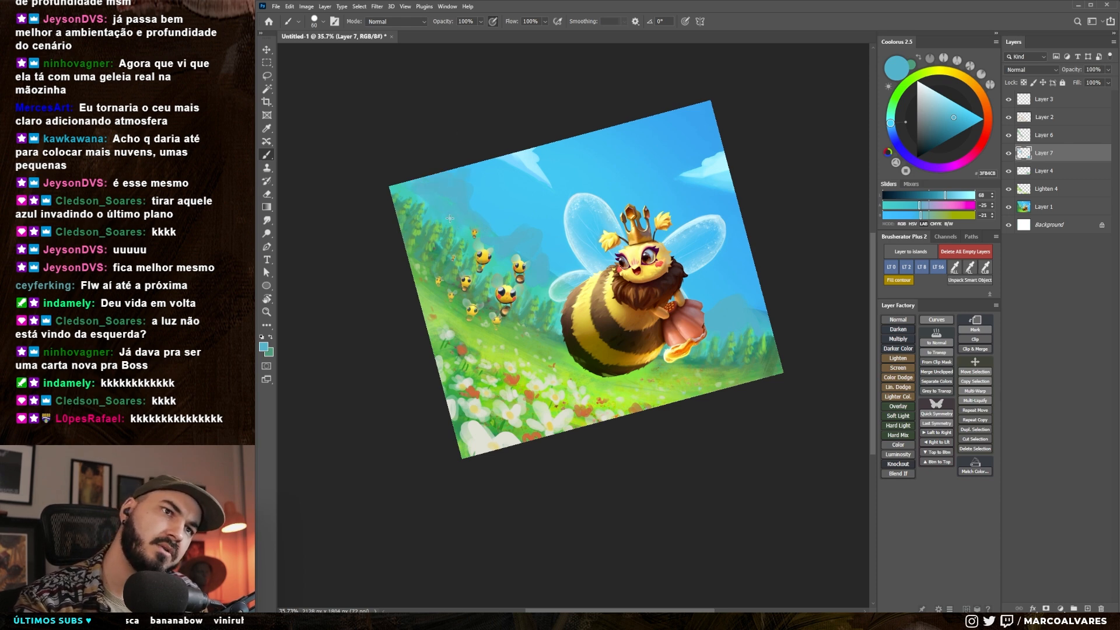
Refine the distant blue shapes on Layer 7 around the queen bee, alternating Smudge and brush strokes.
key(r)
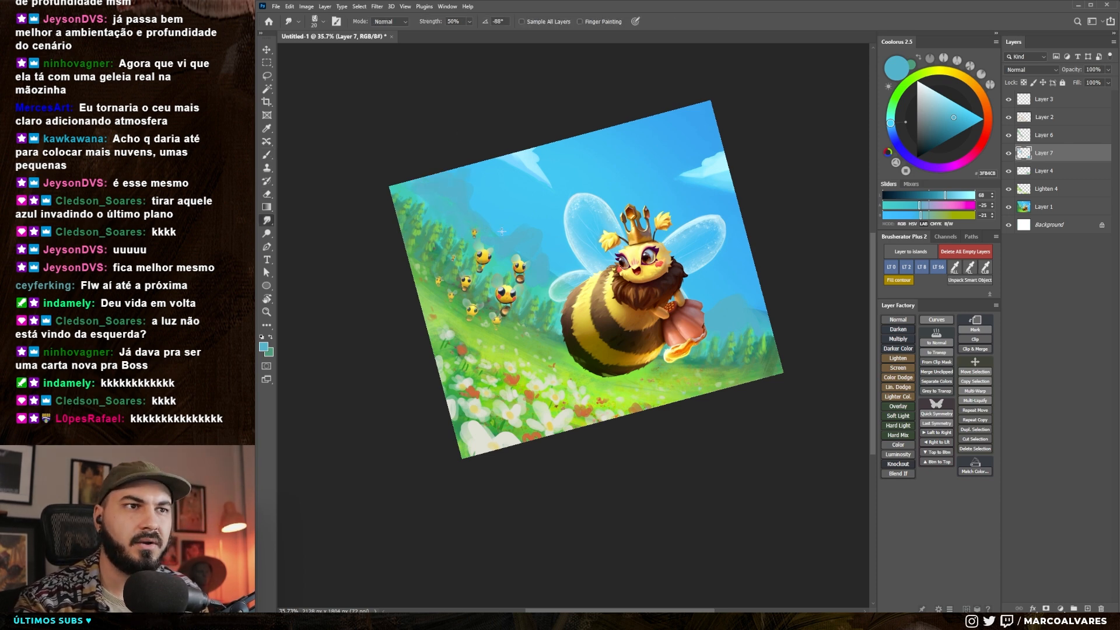
key(b)
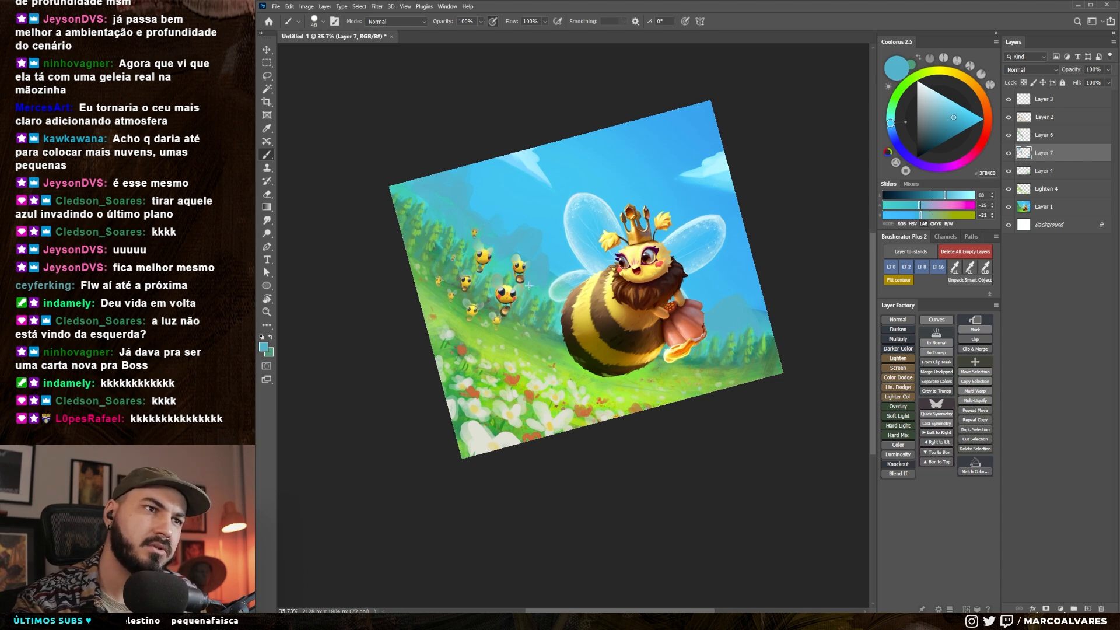
drag(557, 304, 596, 309)
key(r)
mouse_move(665, 361)
mouse_down()
mouse_move(671, 336)
mouse_move(658, 359)
mouse_up()
key(b)
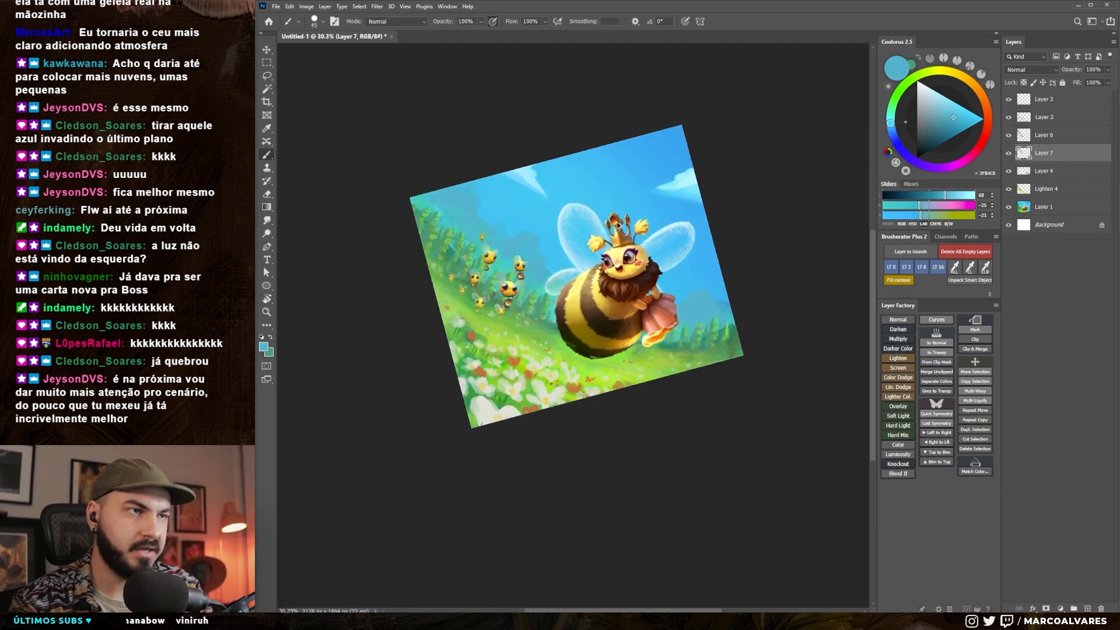
Add a new layer above Layer 7, sample the blue behind the skirt, brighten it to light cyan and paint the sky there.
key(ctrl+shift+alt+n)
drag(642, 245, 641, 239)
alt+click(697, 269)
drag(891, 125, 891, 122)
click(973, 113)
key(bracketleft)
key(bracketleft)
key(bracketleft)
key(bracketleft)
key(bracketright)
key(bracketright)
key(bracketright)
key(bracketright)
key(bracketright)
click(677, 289)
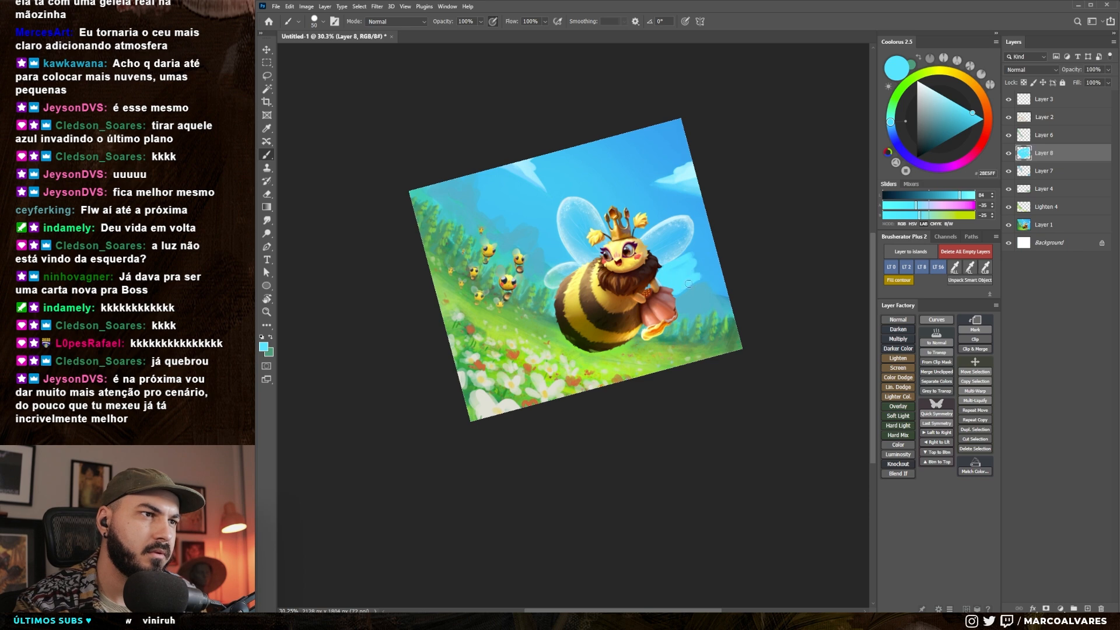
Enlarge the brush, choose a softer one and paint a light-cyan glow in the sky beside the queen bee's right-hand wing.
key(bracketright)
key(bracketright)
key(bracketright)
key(bracketright)
key(bracketright)
key(bracketright)
right_click(695, 263)
drag(768, 160, 761, 162)
key(ctrl+z)
drag(702, 235, 689, 258)
key(bracketright)
Brush light cyan over the sky behind the queen bee's left-hand wing, painting out the small cloud above it.
mouse_move(541, 257)
mouse_down()
mouse_move(519, 190)
mouse_move(536, 230)
mouse_move(526, 236)
mouse_move(508, 212)
mouse_move(483, 213)
mouse_move(479, 170)
mouse_move(496, 197)
mouse_move(495, 186)
mouse_move(527, 205)
mouse_move(502, 163)
mouse_move(516, 191)
mouse_move(536, 193)
mouse_move(581, 146)
mouse_move(591, 186)
mouse_up()
click(493, 22)
key(bracketleft)
key(bracketright)
key(bracketright)
key(bracketright)
key(bracketright)
Rework the edge of the far hill above the small bees with brush and Smudge strokes.
key(e)
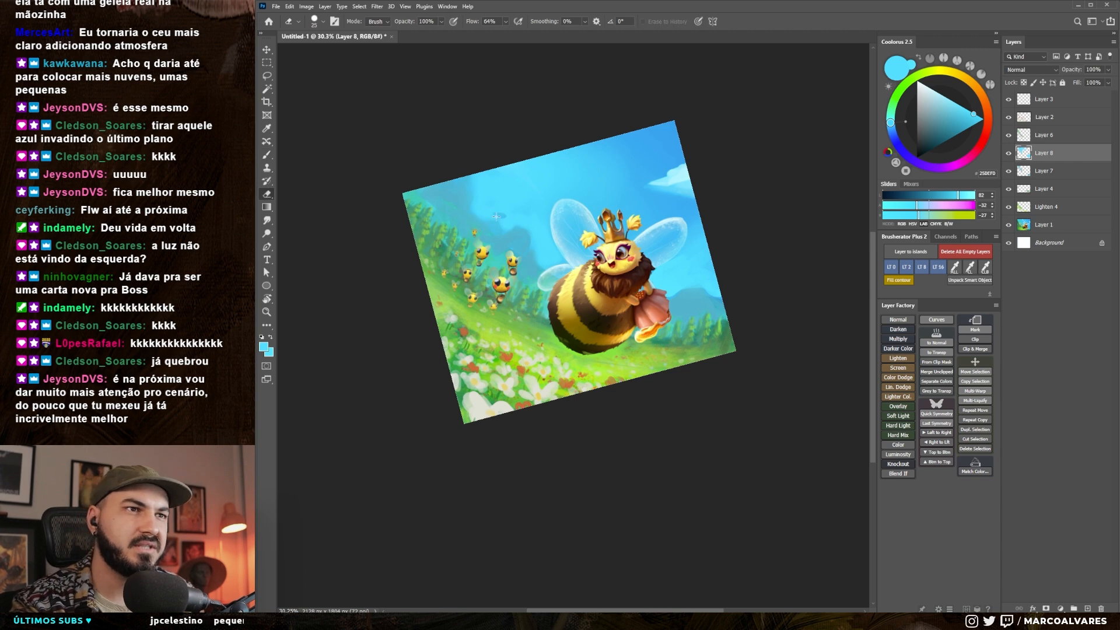
key(bracketleft)
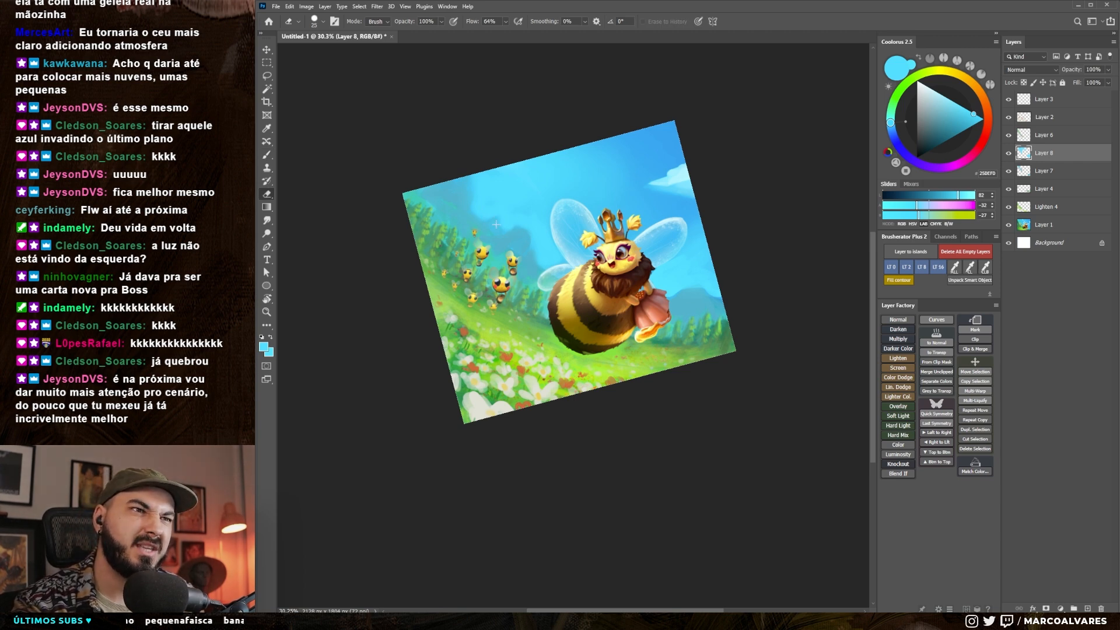
key(b)
scroll(490, 222, up, 2)
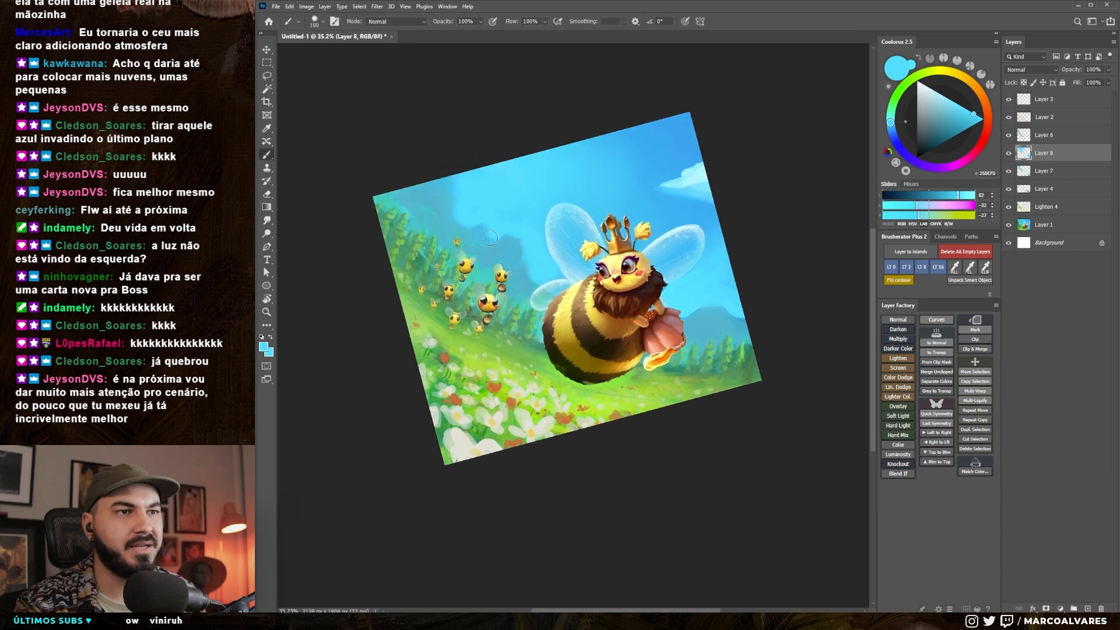
key(l)
mouse_move(479, 242)
mouse_down()
mouse_move(467, 224)
mouse_move(482, 246)
mouse_up()
key(b)
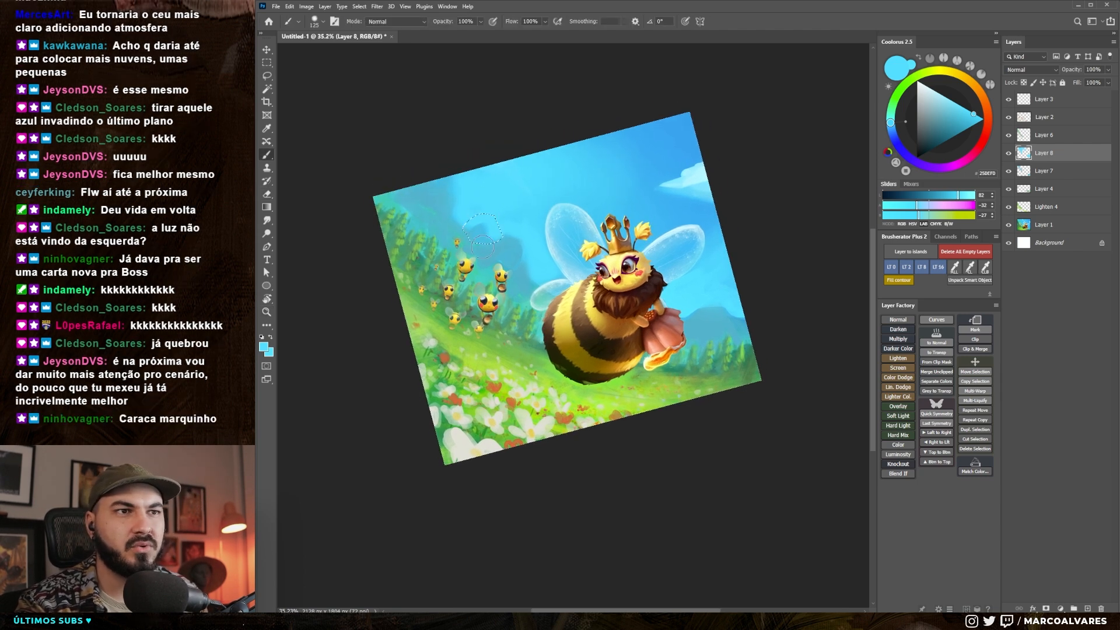
key(l)
click(486, 163)
key(b)
key(r)
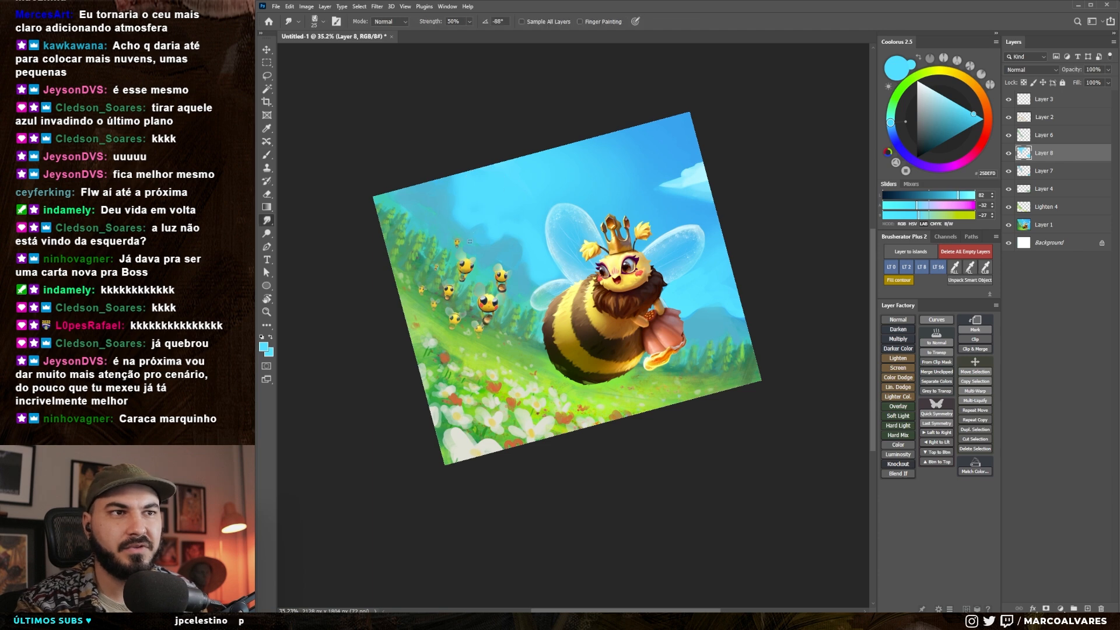
drag(481, 239, 488, 238)
key(b)
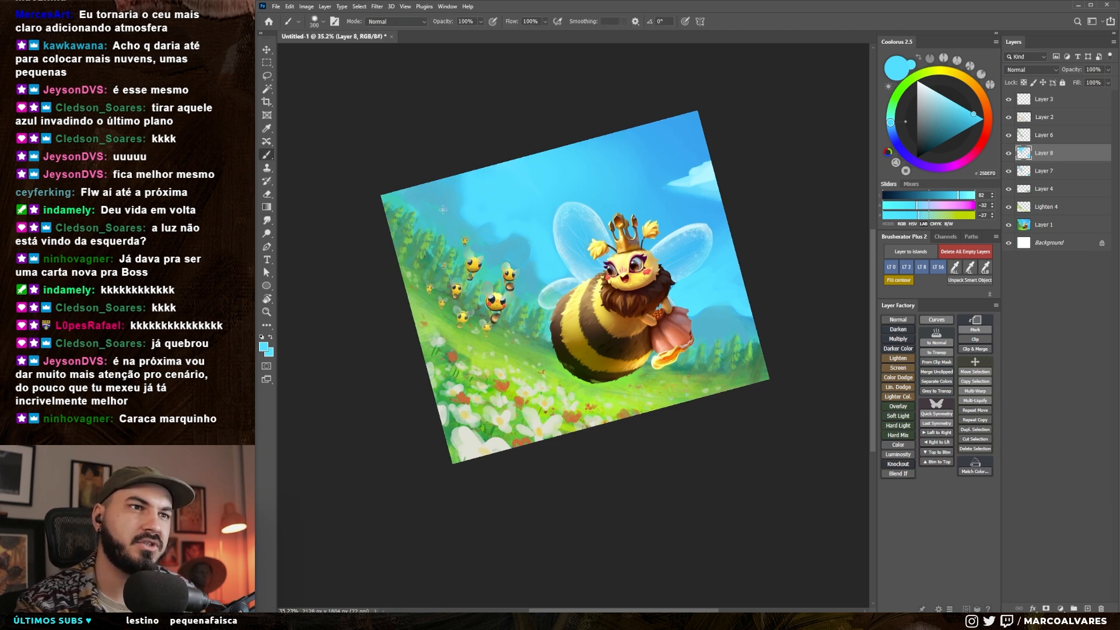
Choose a round brush, touch up the sky above the left far hill and sample the hill's teal.
right_click(470, 222)
click(640, 345)
click(772, 170)
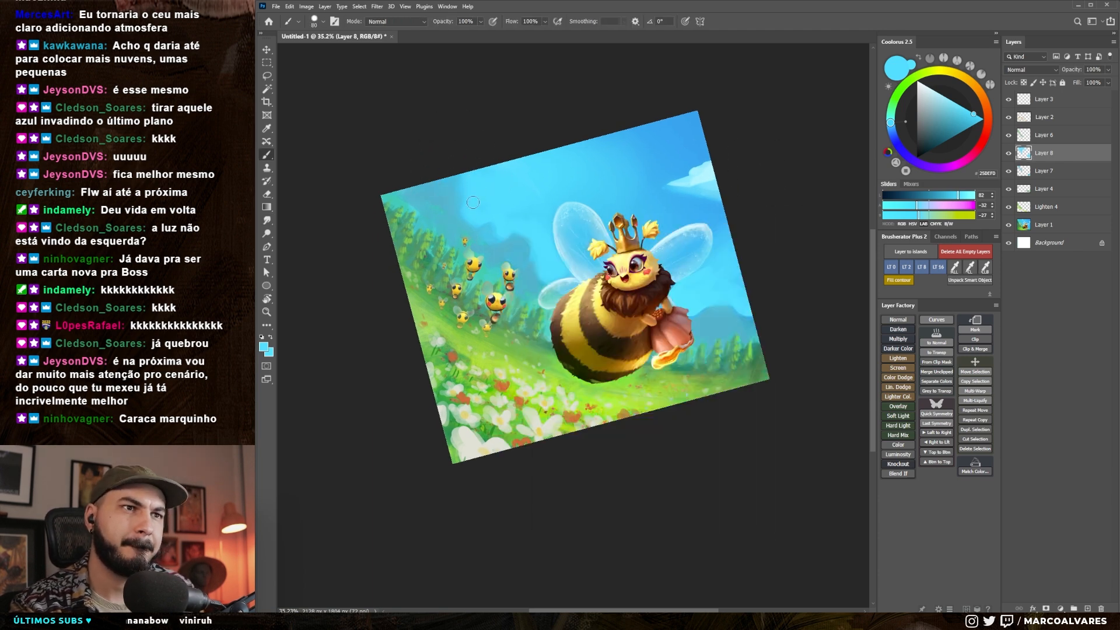
alt+click(470, 195)
key(bracketleft)
key(bracketleft)
alt+click(448, 203)
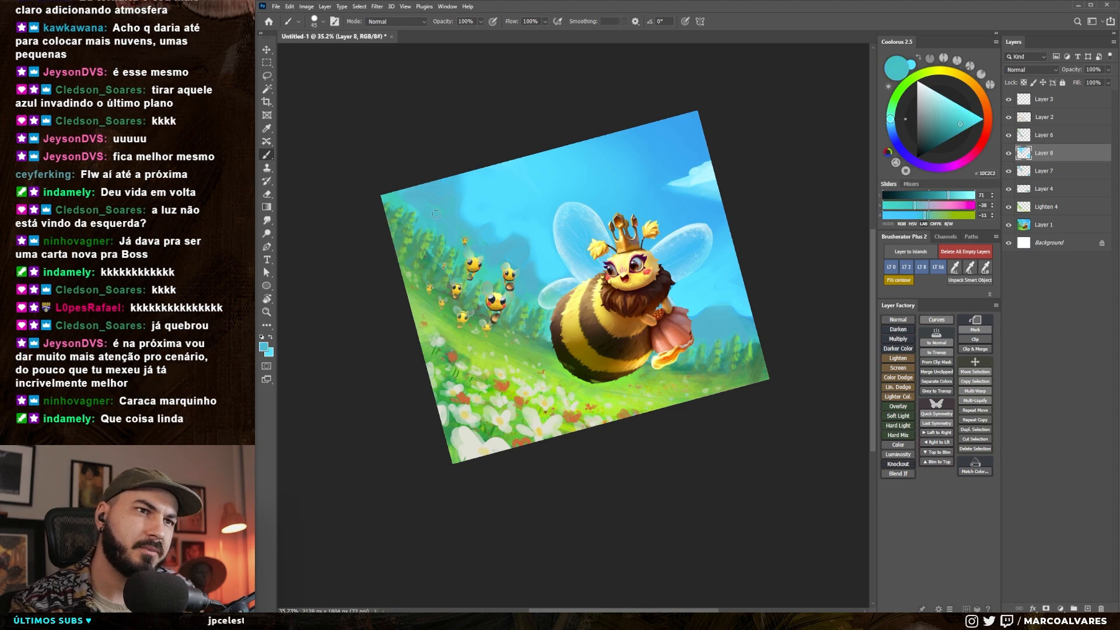
Switch to a textured brush and build a taller teal mountain behind the left hillside trees.
right_click(473, 186)
click(685, 343)
click(798, 200)
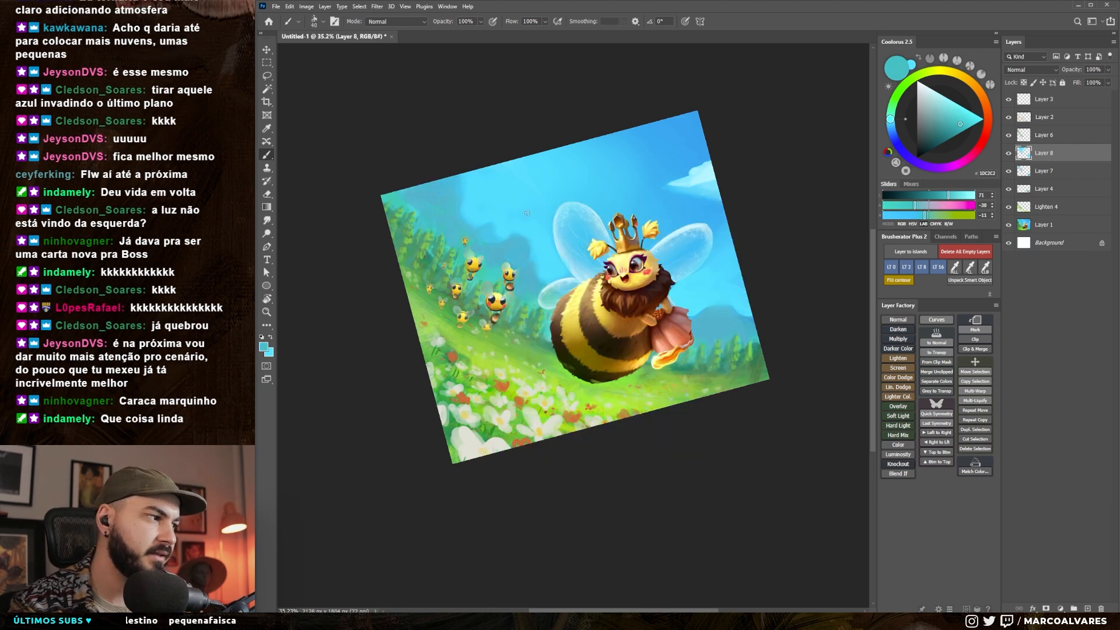
key(bracketright)
alt+click(448, 231)
drag(439, 214, 444, 222)
alt+click(438, 209)
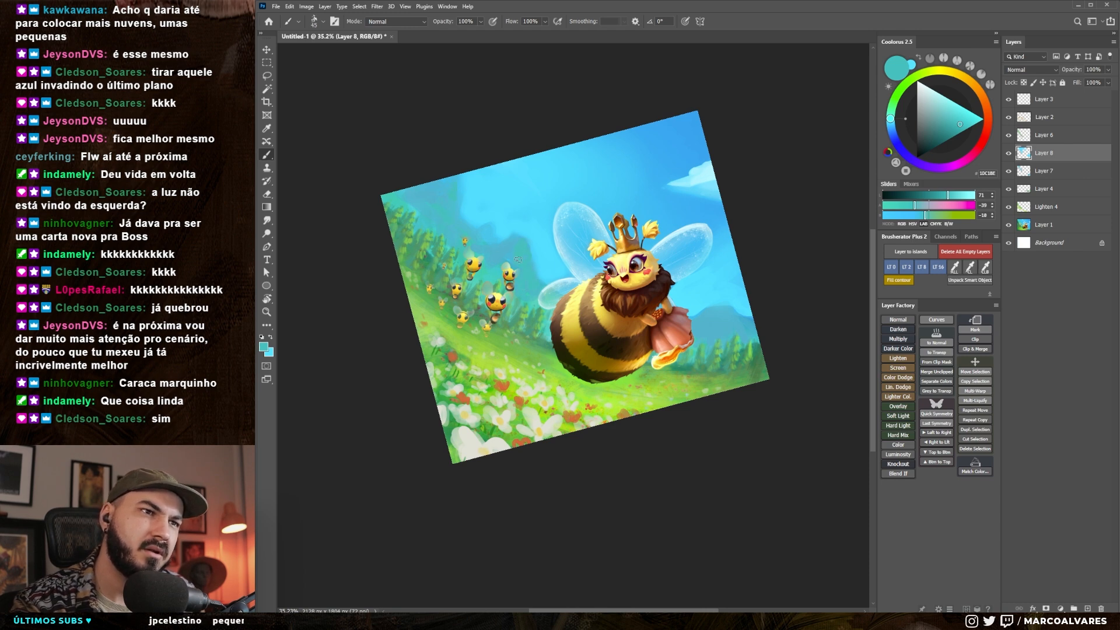
Paint teal mountains behind the skirt with the textured brush and clean up around them in light cyan.
key(bracketleft)
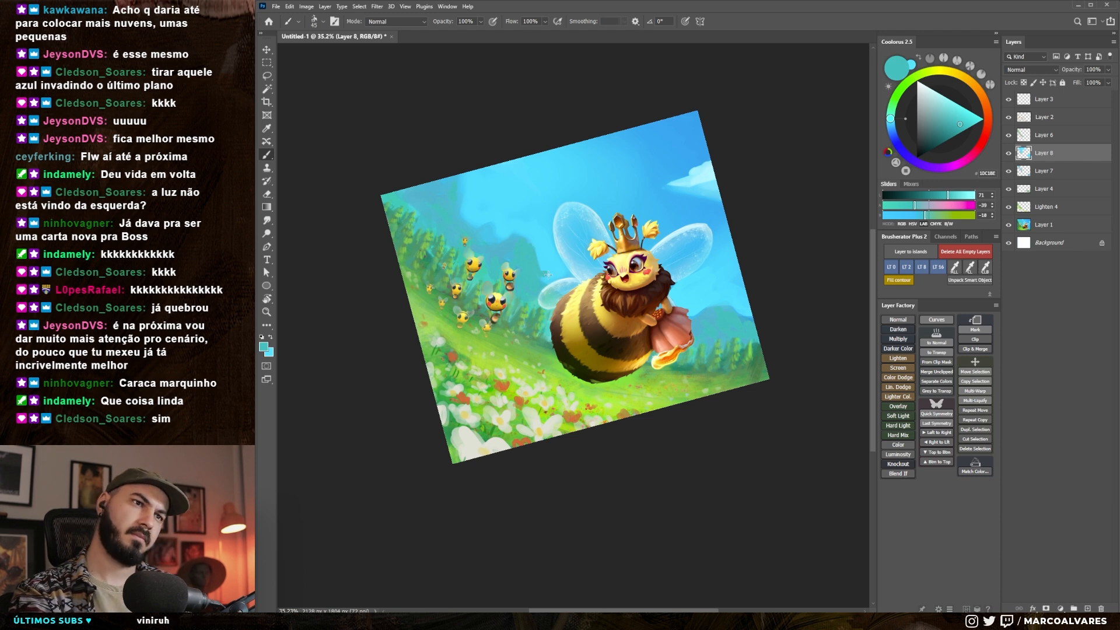
drag(490, 276, 504, 275)
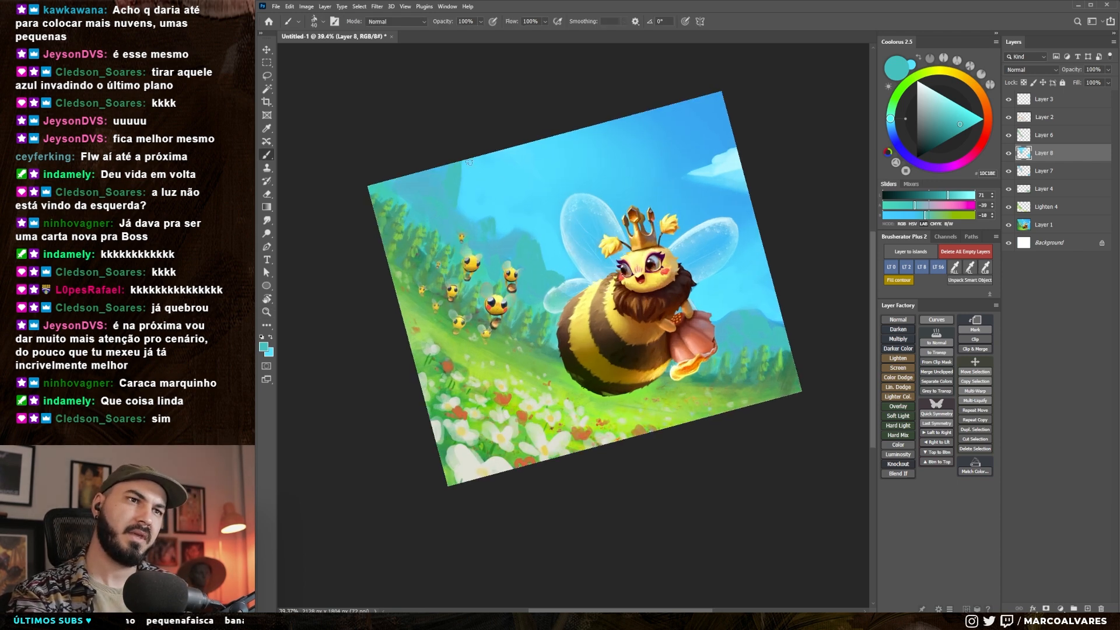
drag(730, 261, 718, 273)
key(x)
key(bracketright)
drag(691, 171, 683, 173)
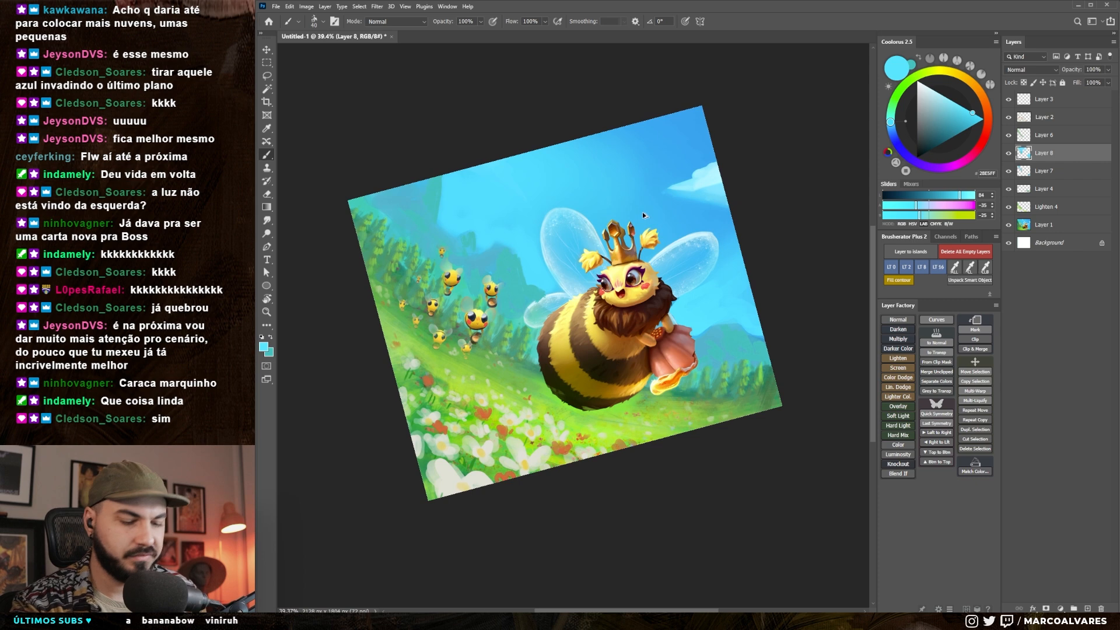
Add a layer above Layer 8 and cover the remaining right-hand cloud with sampled sky blues using a hard round brush.
key(ctrl+shift+alt+n)
right_click(610, 293)
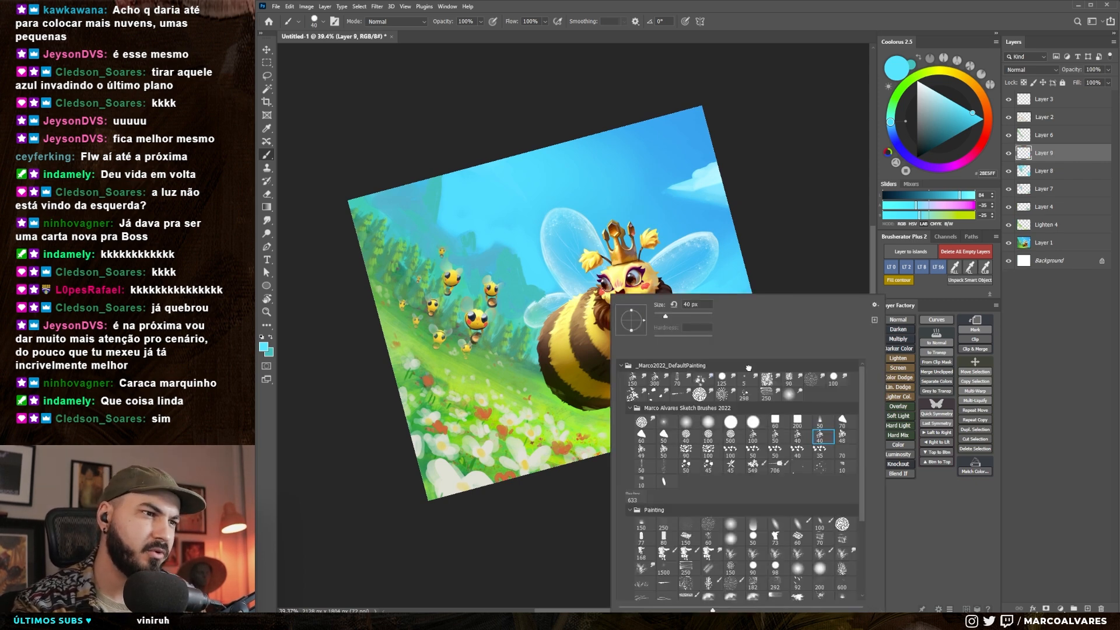
click(753, 422)
alt+click(689, 187)
mouse_move(688, 187)
mouse_down()
mouse_move(731, 167)
mouse_move(729, 202)
mouse_up()
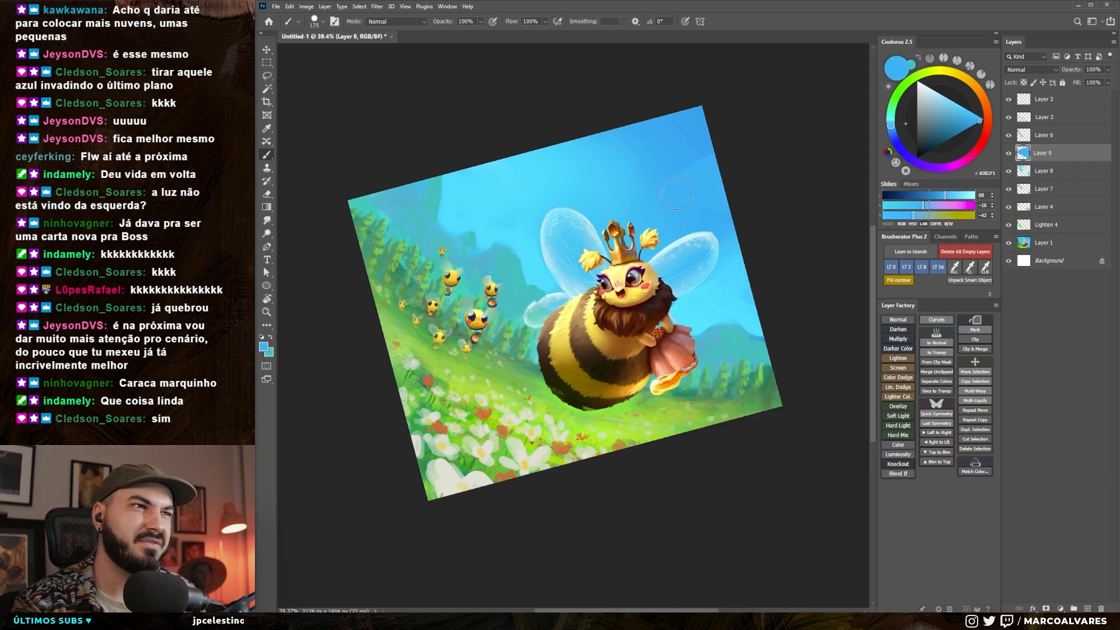
alt+click(619, 179)
key(bracketleft)
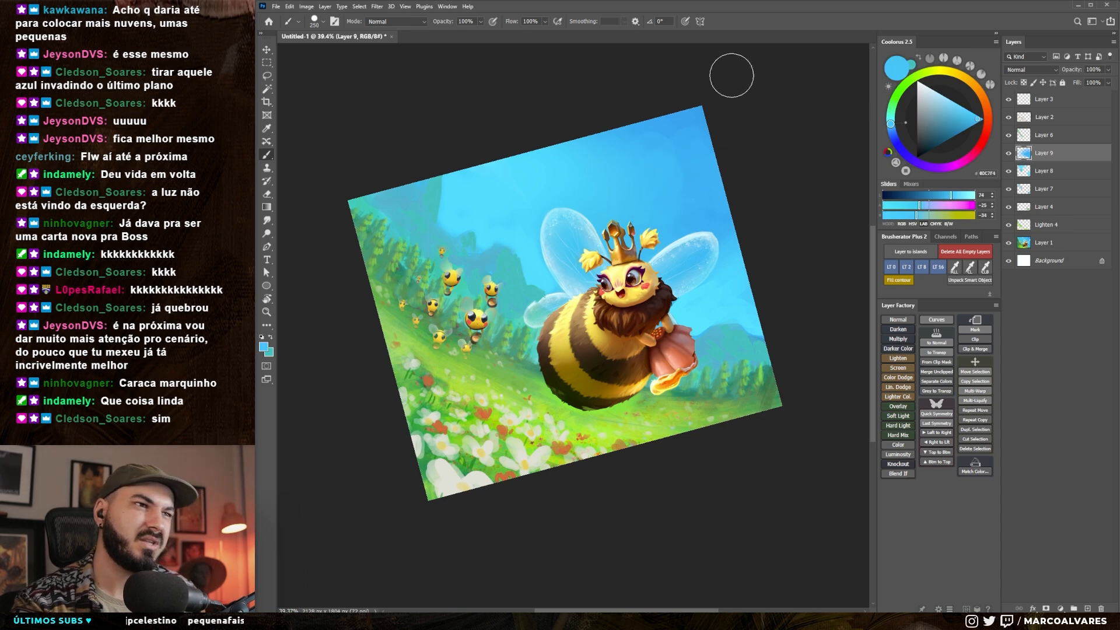
scroll(677, 210, down, 1)
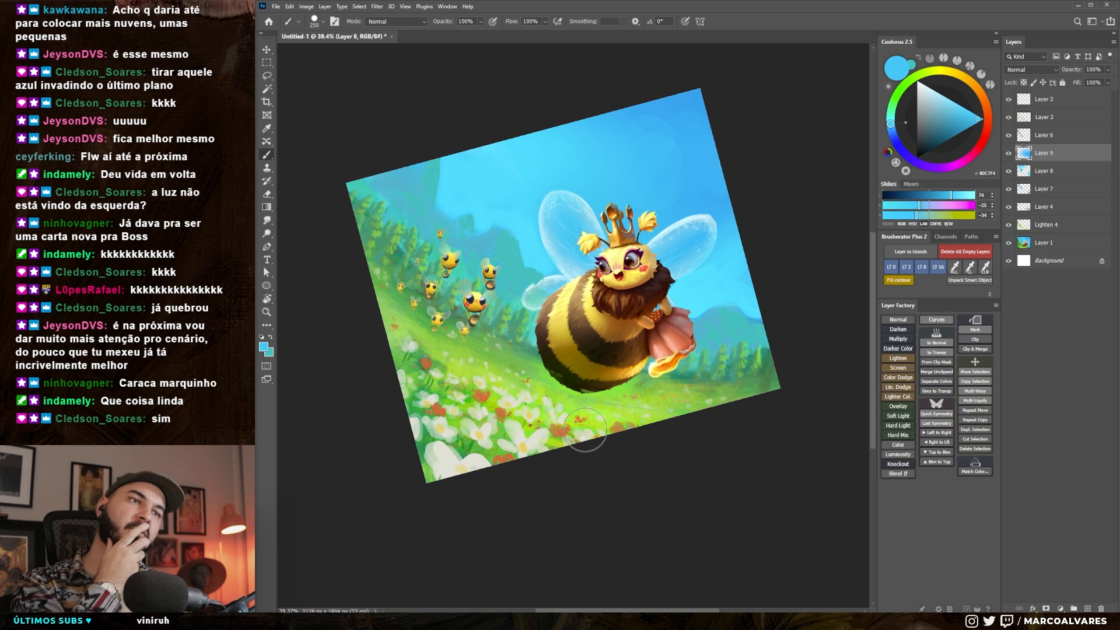
drag(571, 279, 566, 284)
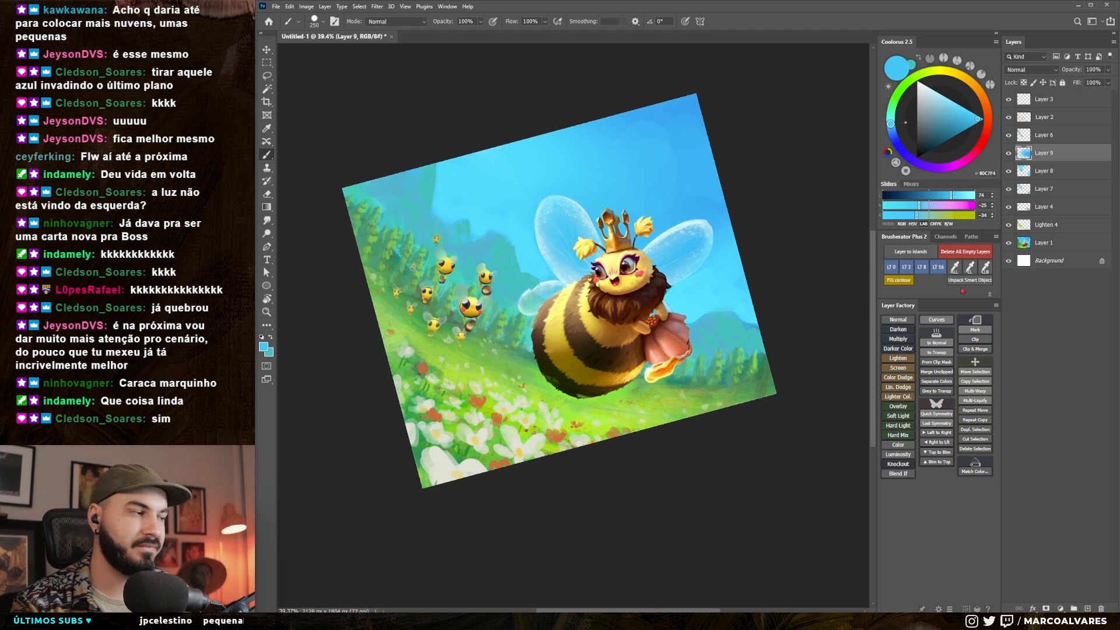
right_click(630, 277)
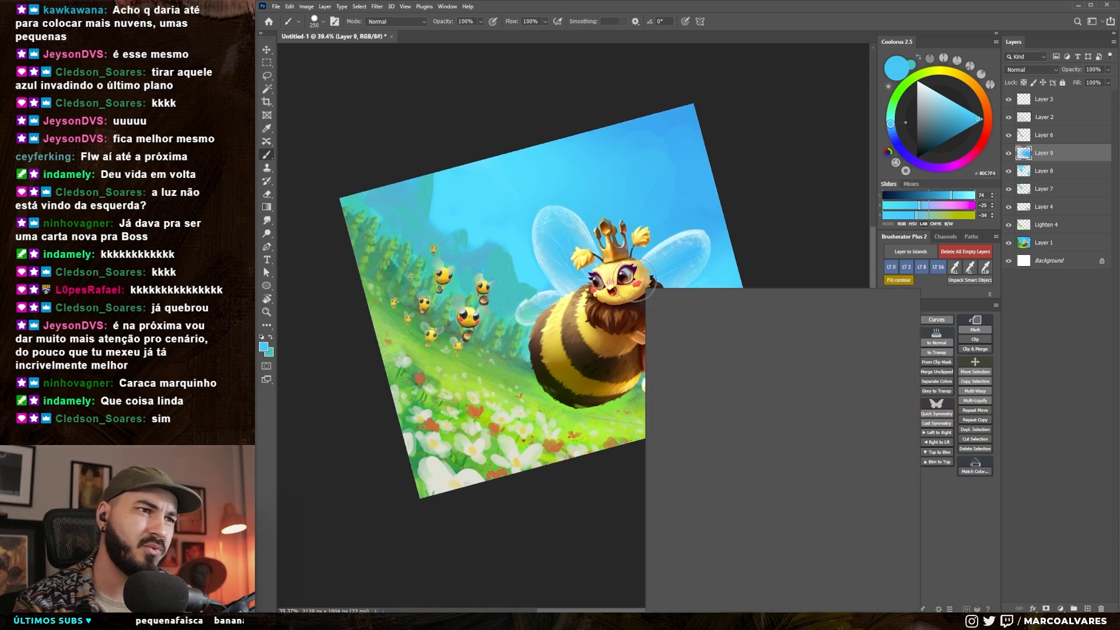
key(Escape)
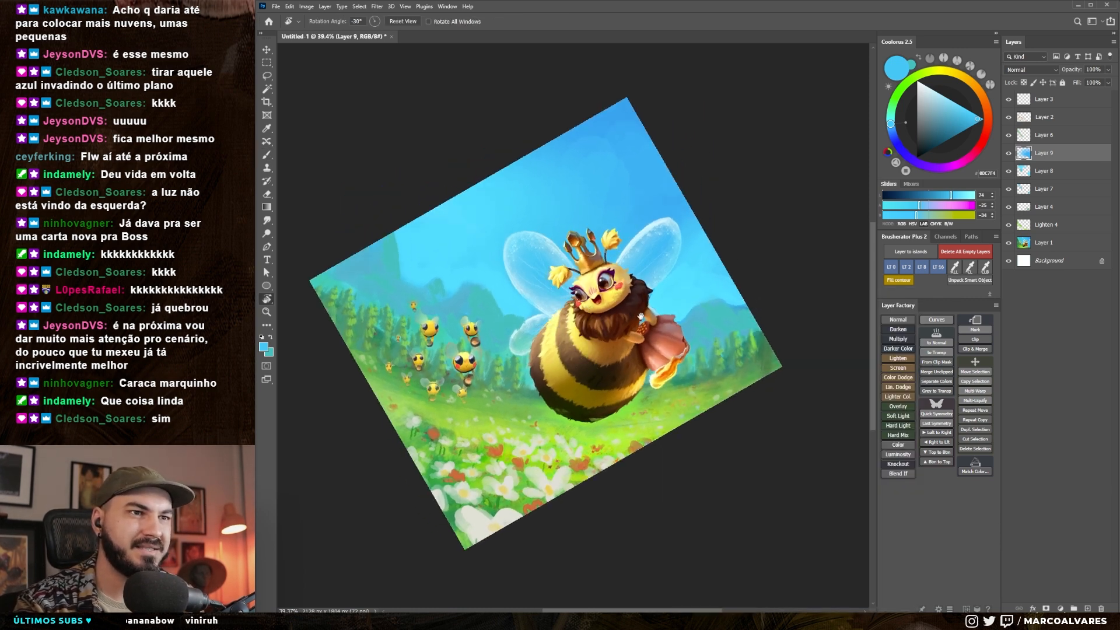
right_click(713, 349)
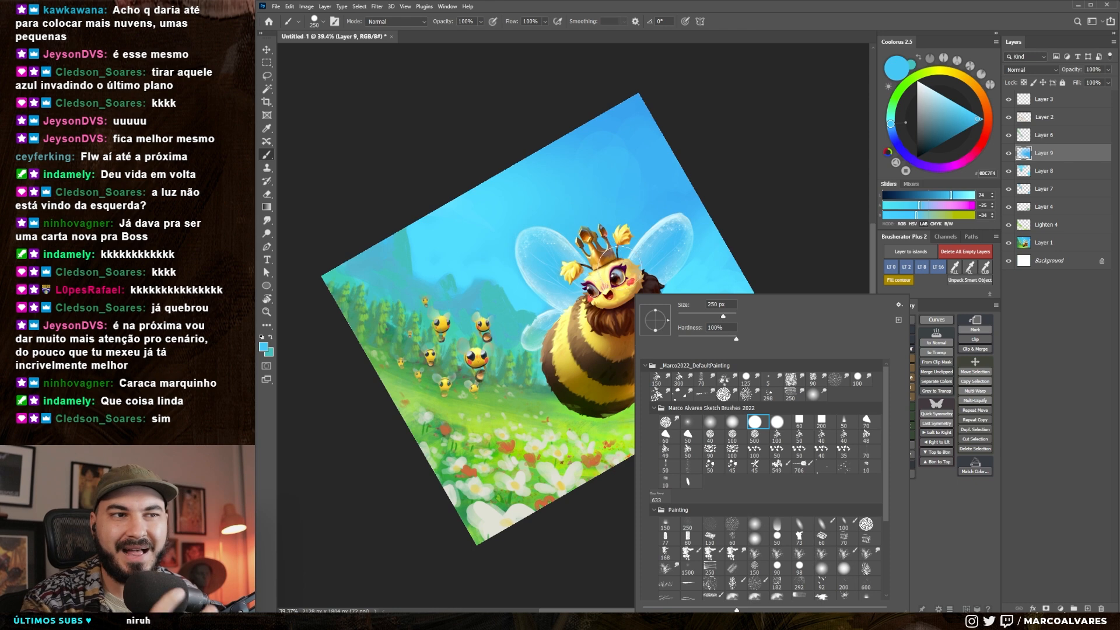
key(Escape)
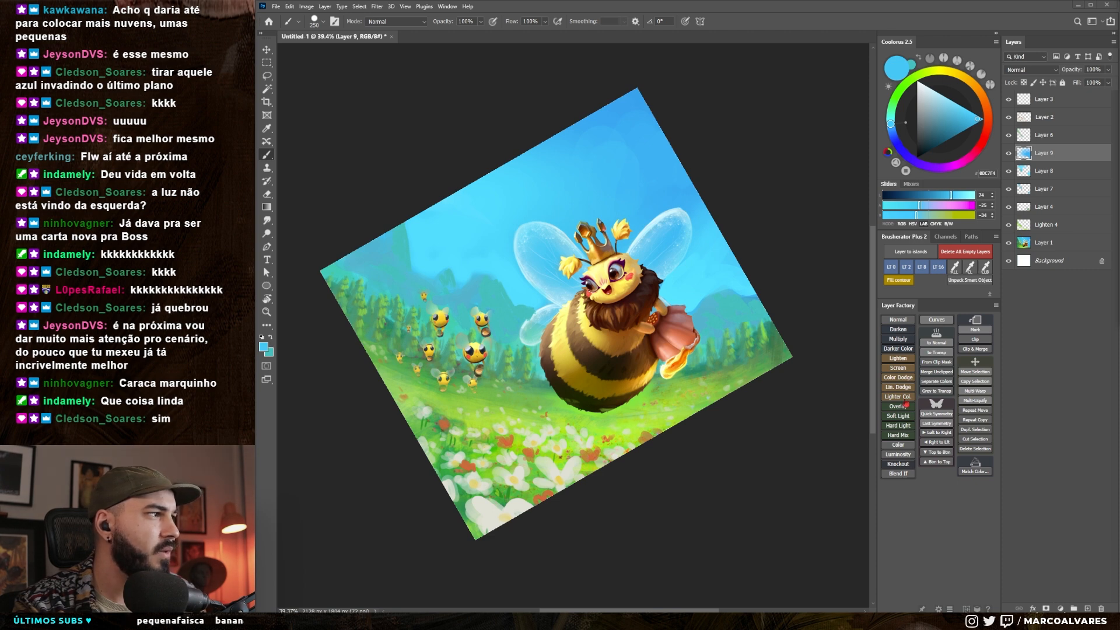
Pick a pale cyan and block in a soft cloud on Layer 9 behind the skirt and right-hand wing.
right_click(560, 295)
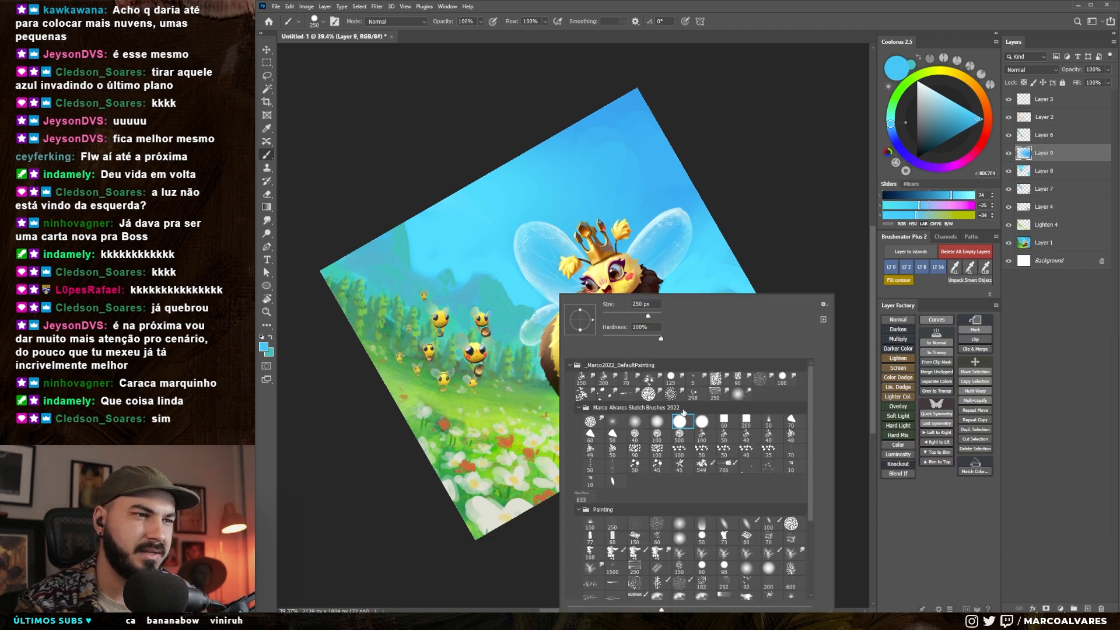
alt+click(758, 241)
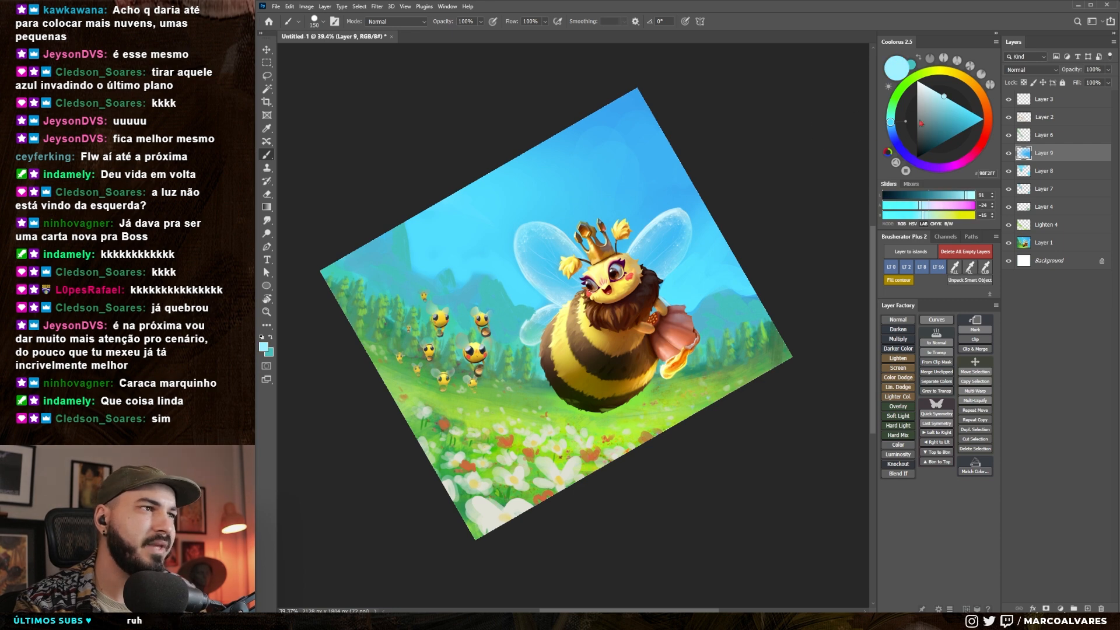
mouse_move(703, 286)
mouse_down()
mouse_move(687, 303)
mouse_move(706, 257)
mouse_move(744, 272)
mouse_move(678, 288)
mouse_move(719, 241)
mouse_up()
key(bracketleft)
key(bracketright)
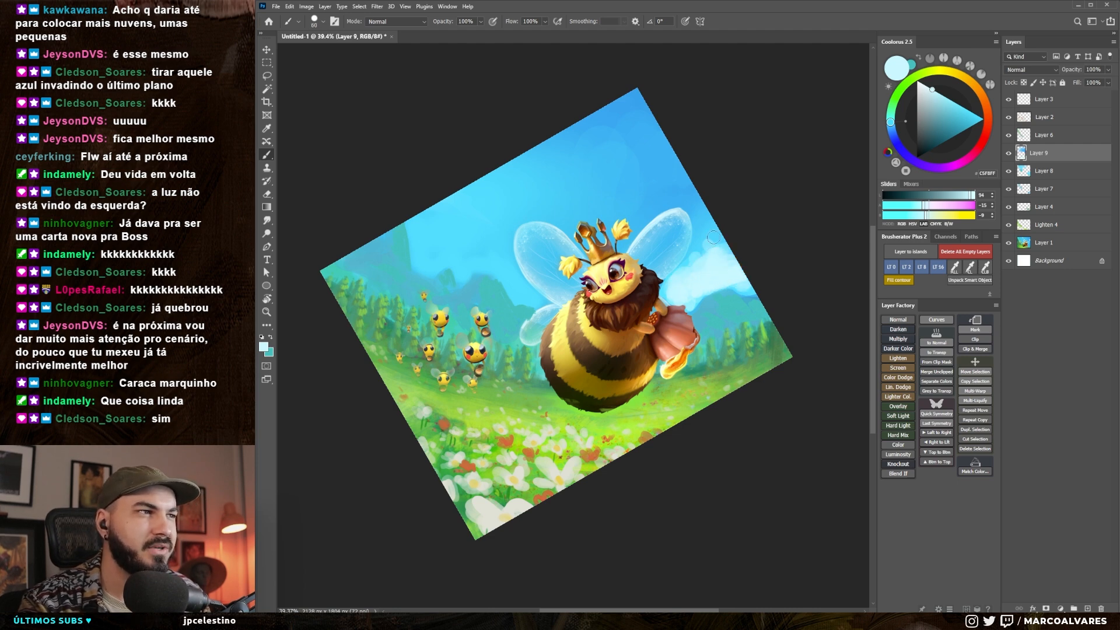
Undo the last cloud stroke, choose another brush and repaint the edge of the right-hand cloud.
key(bracketright)
key(ctrl+z)
right_click(682, 275)
click(805, 534)
click(639, 192)
mouse_move(709, 264)
mouse_down()
mouse_move(724, 237)
mouse_move(713, 256)
mouse_up()
Choose a textured eraser at 200 px and break up the lower part of the right-hand cloud.
key(e)
right_click(693, 278)
click(820, 406)
click(762, 251)
drag(683, 294, 718, 275)
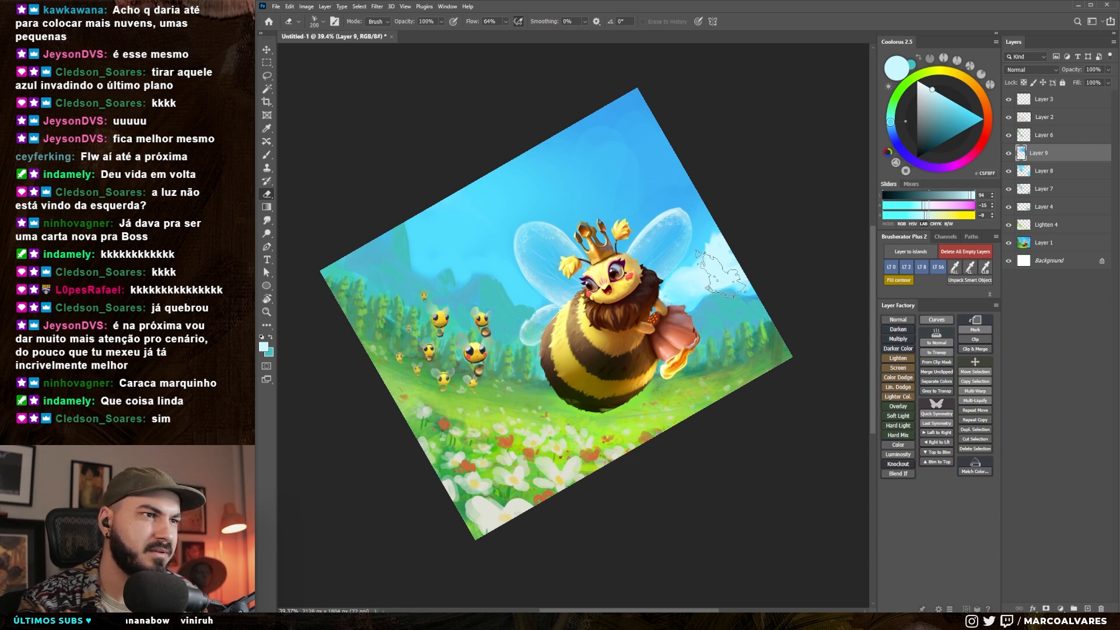
Add pale-cyan texture to the right-hand cloud and extend the clouds behind the queen bee's left-hand wing.
key(b)
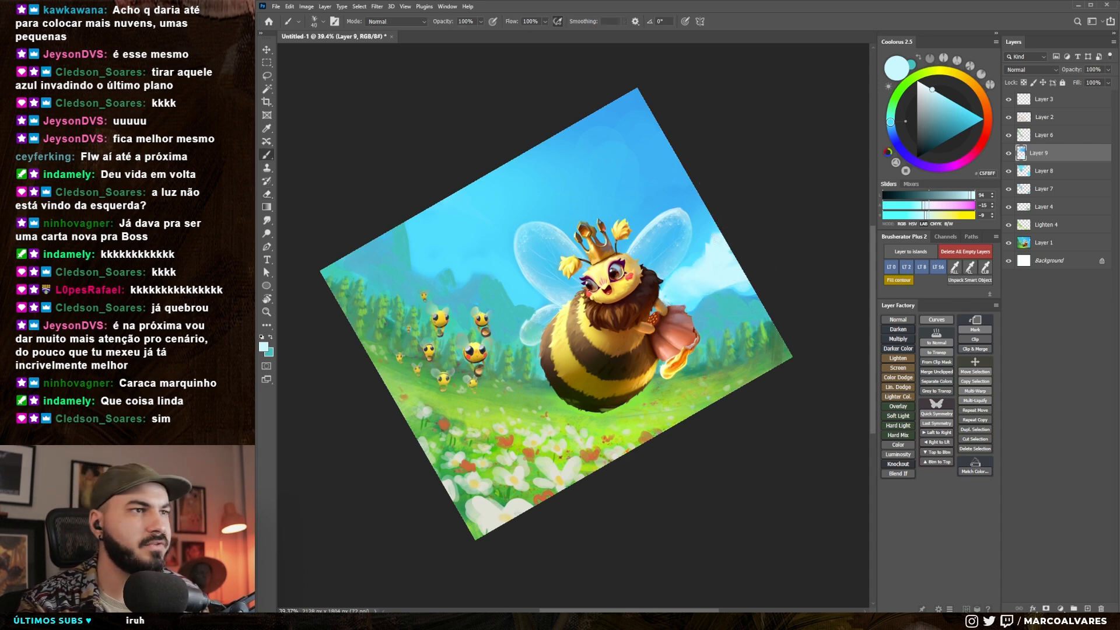
drag(698, 275, 716, 266)
drag(627, 237, 618, 241)
key(bracketright)
key(bracketright)
key(bracketright)
key(bracketright)
mouse_move(534, 284)
mouse_down()
mouse_move(548, 295)
mouse_move(509, 264)
mouse_up()
drag(508, 264, 511, 270)
Enlarge the textured brush and paint a big pale cloud behind the left mountain, above the small bees.
key(bracketright)
key(bracketright)
key(bracketright)
key(bracketright)
key(bracketright)
key(bracketright)
key(bracketright)
mouse_move(452, 218)
mouse_down()
mouse_move(506, 263)
mouse_move(482, 239)
mouse_up()
Trim the new clouds' edges with the textured eraser at about 175 px.
key(bracketright)
key(e)
key(bracketleft)
key(bracketleft)
key(bracketright)
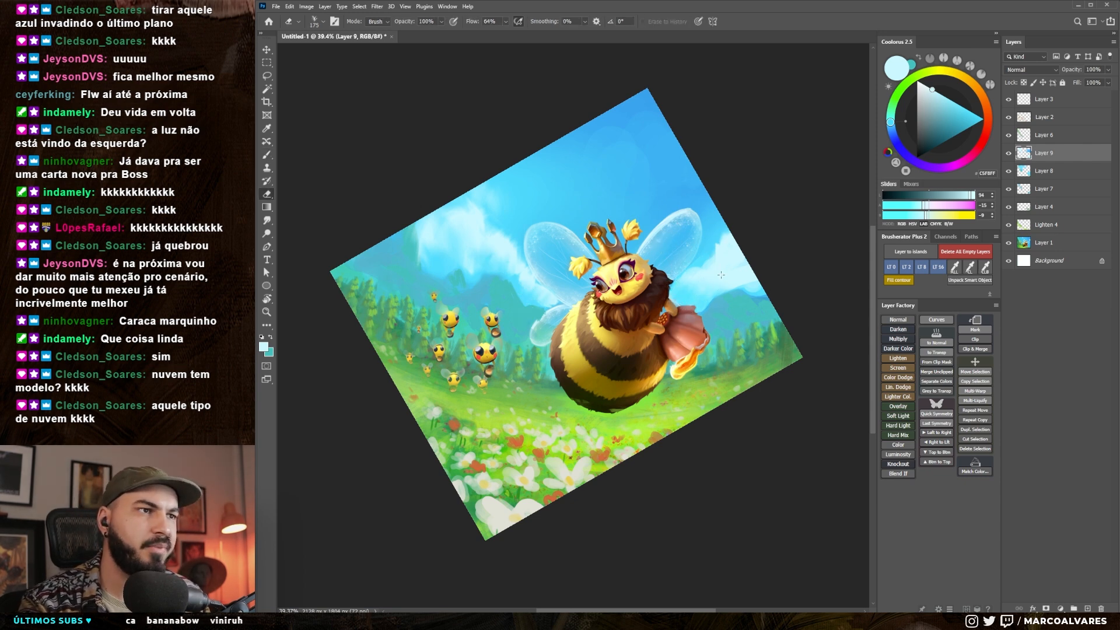
Reduce the textured brush and add finer pale puffs to the cloud beside the right-hand wing.
key(b)
key(bracketleft)
key(bracketleft)
key(bracketleft)
key(bracketleft)
key(bracketleft)
key(bracketleft)
key(bracketleft)
key(bracketleft)
key(bracketleft)
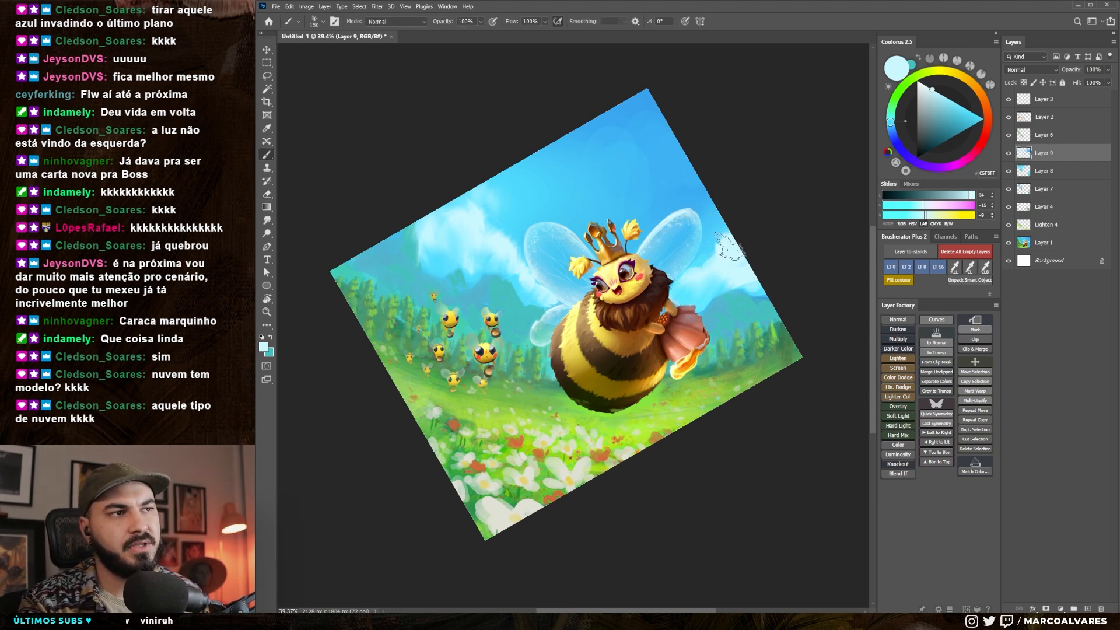
Add small pale-cyan cloud strokes around the queen bee's left-hand wing and a small puff in the sky above it.
mouse_move(566, 267)
mouse_down()
mouse_move(528, 269)
mouse_move(565, 269)
mouse_up()
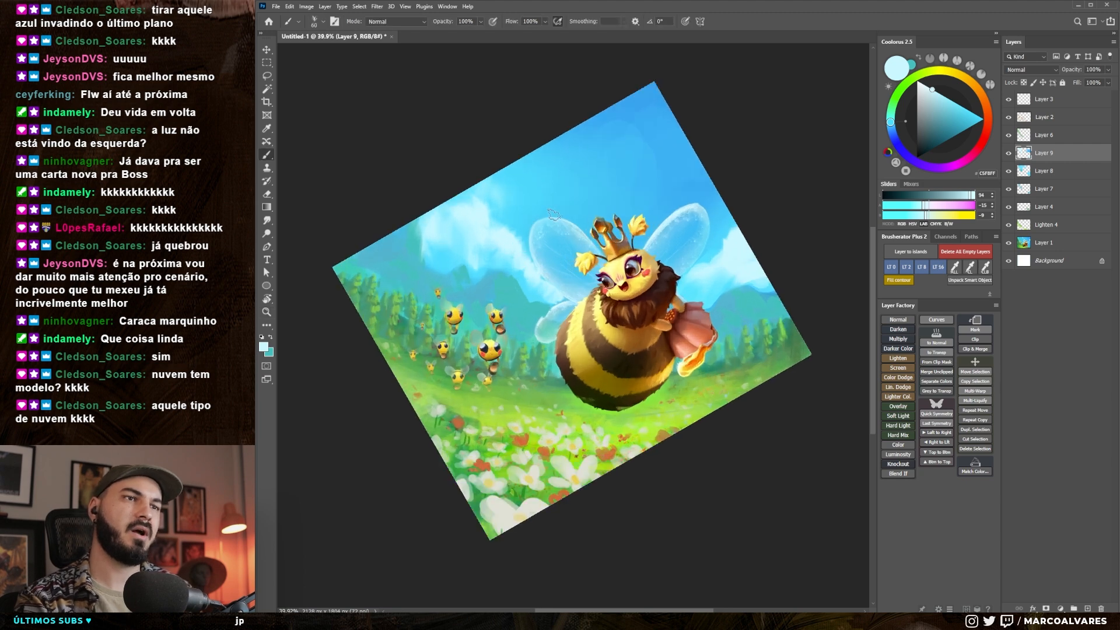
key(bracketright)
key(bracketright)
key(bracketright)
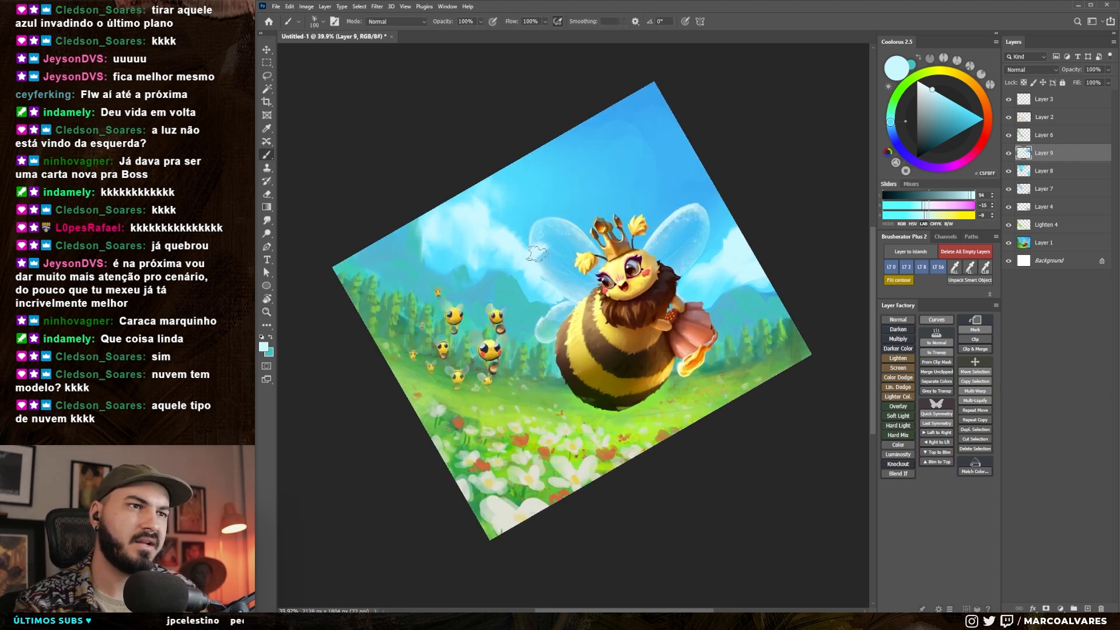
key(bracketleft)
key(bracketleft)
key(bracketleft)
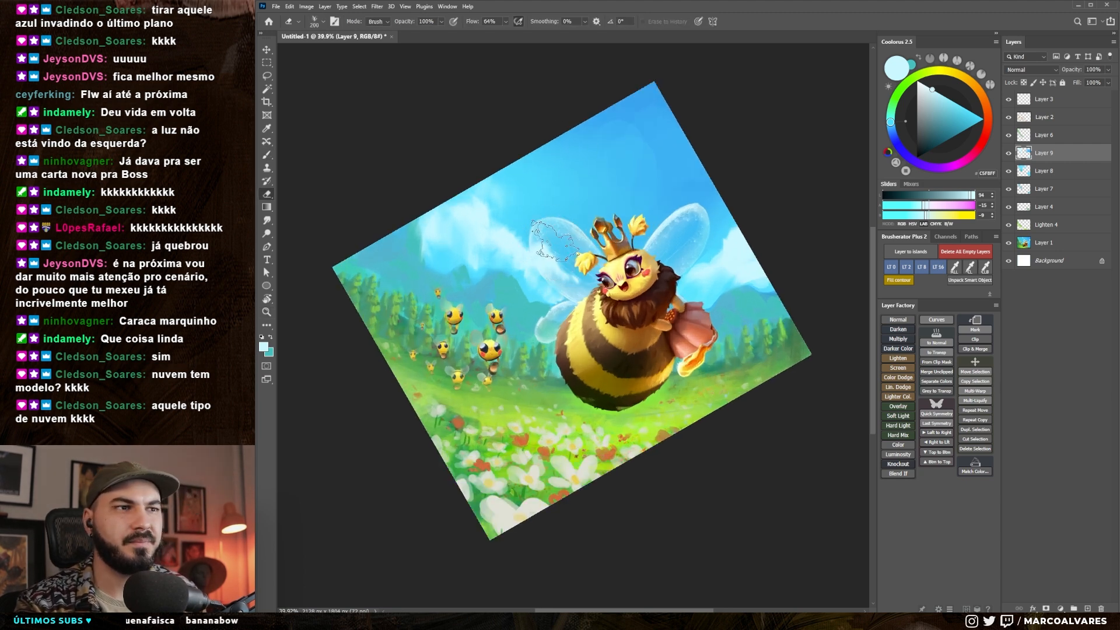
key(bracketright)
key(bracketright)
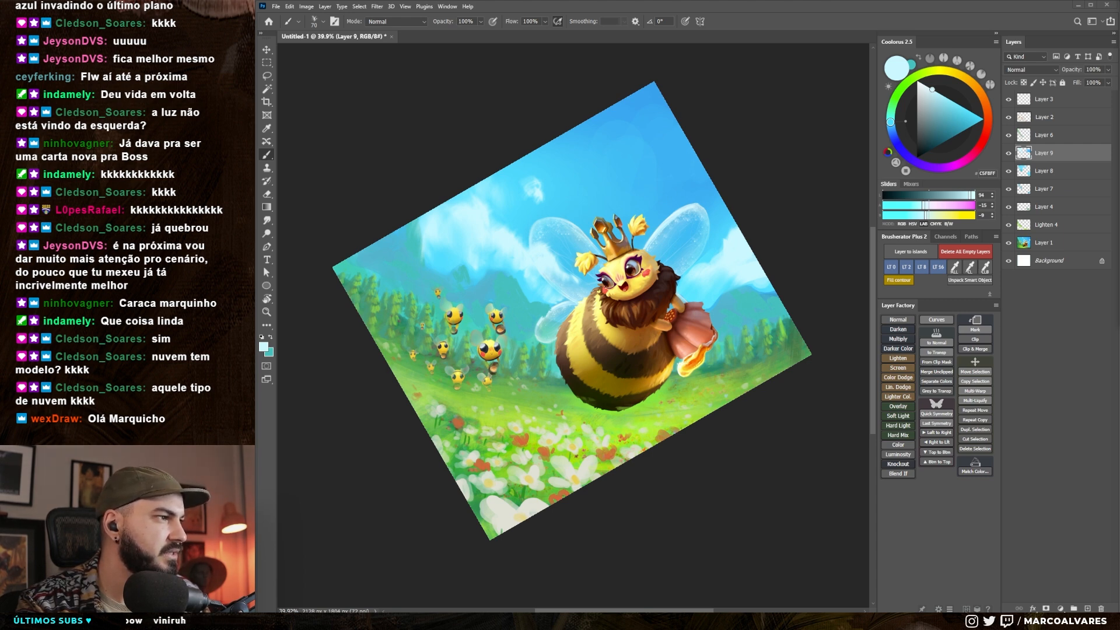
Build the puff above the left-hand wing into a larger cloud and soften its edges with the textured eraser.
key(e)
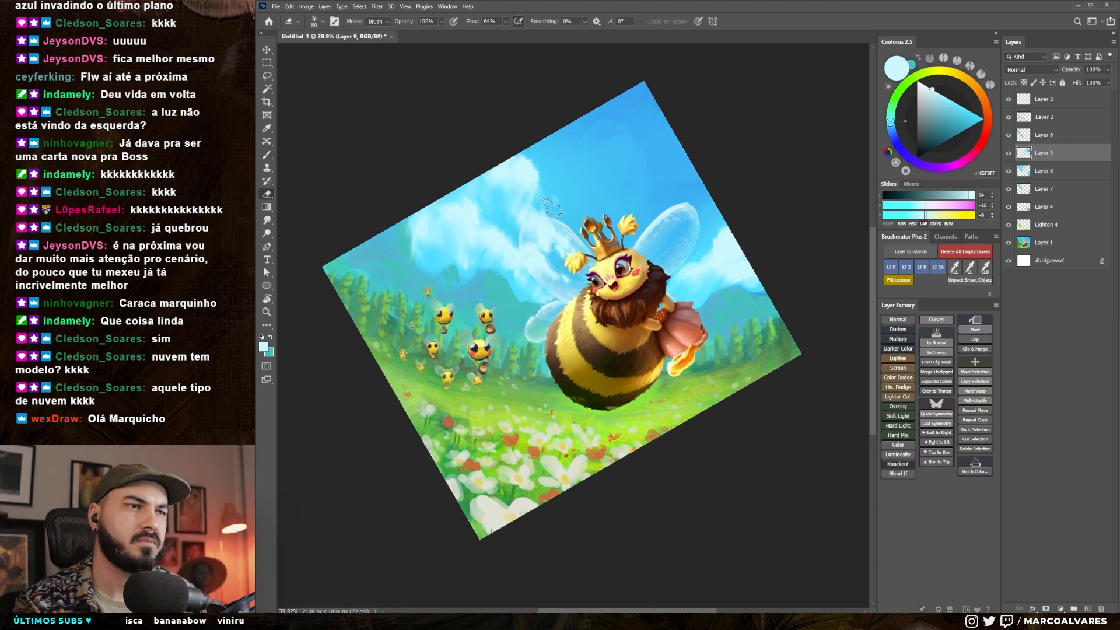
key(b)
key(ctrl+minus)
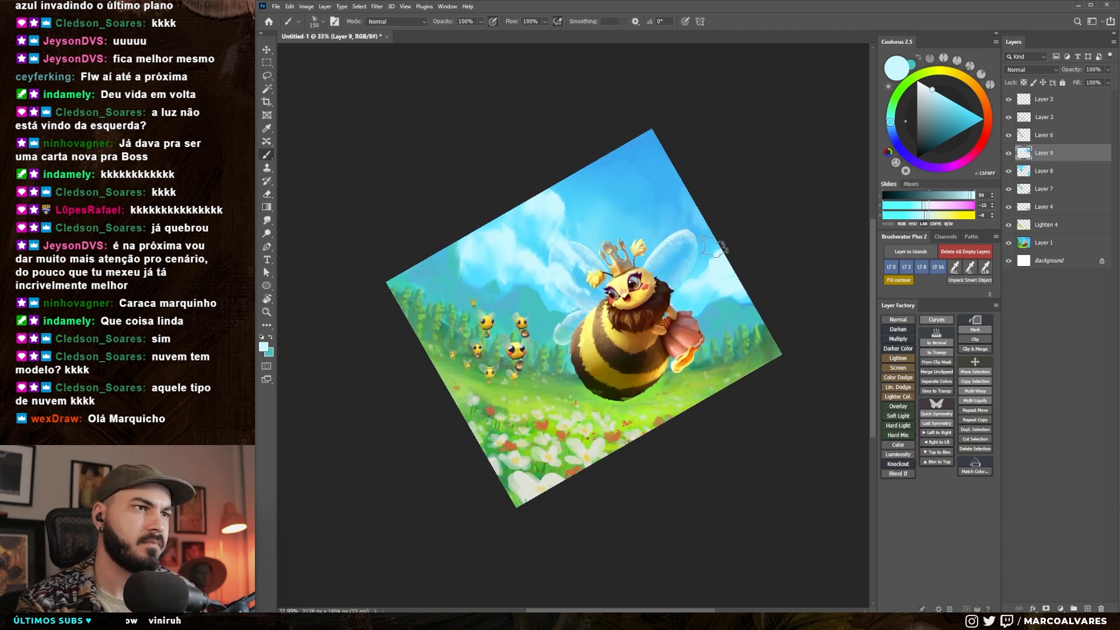
key(e)
drag(552, 211, 534, 181)
drag(676, 209, 669, 218)
Level the rotated canvas and shade the left cloud with a sampled cloud blue shifted toward a soft periwinkle.
key(r)
key(Escape)
key(ctrl+minus)
key(b)
key(ctrl+plus)
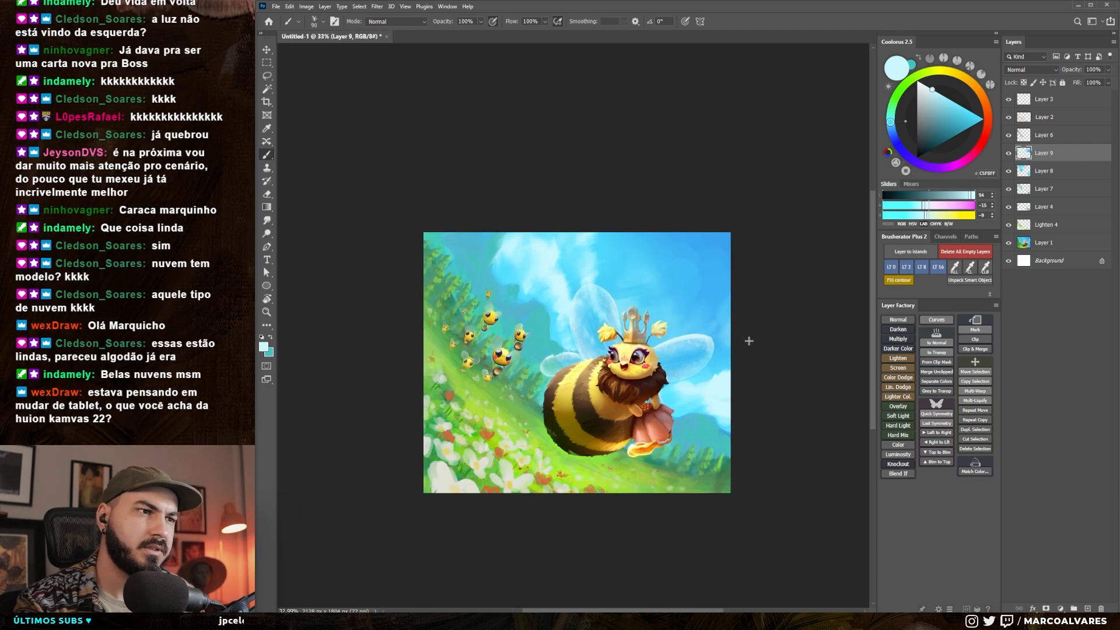
drag(724, 330, 730, 312)
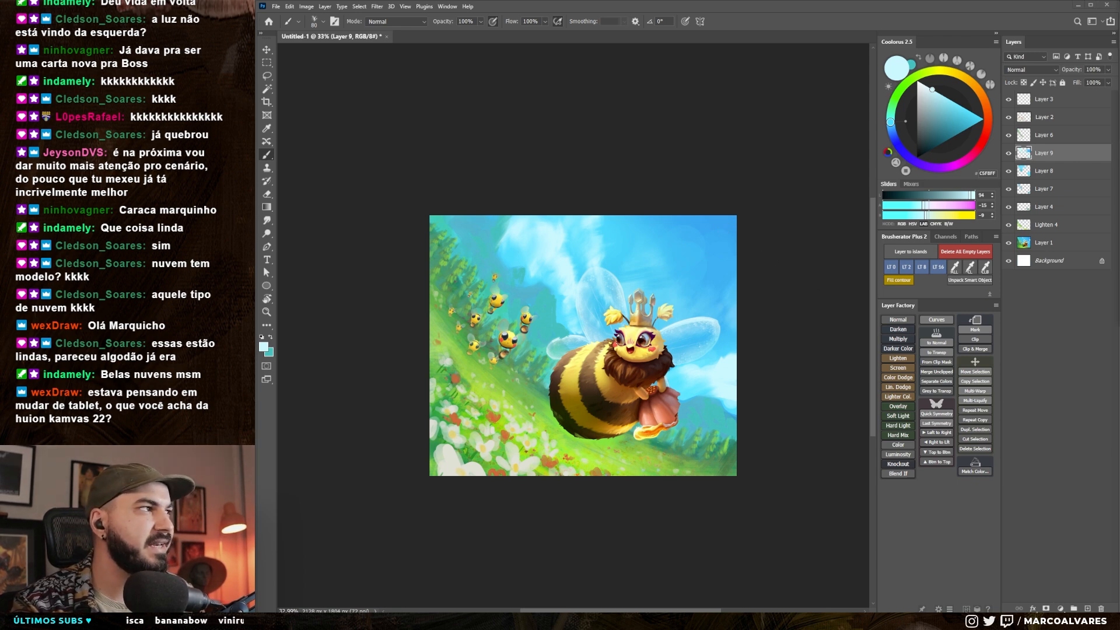
drag(812, 246, 822, 247)
key(x)
alt+click(508, 243)
drag(891, 124, 894, 134)
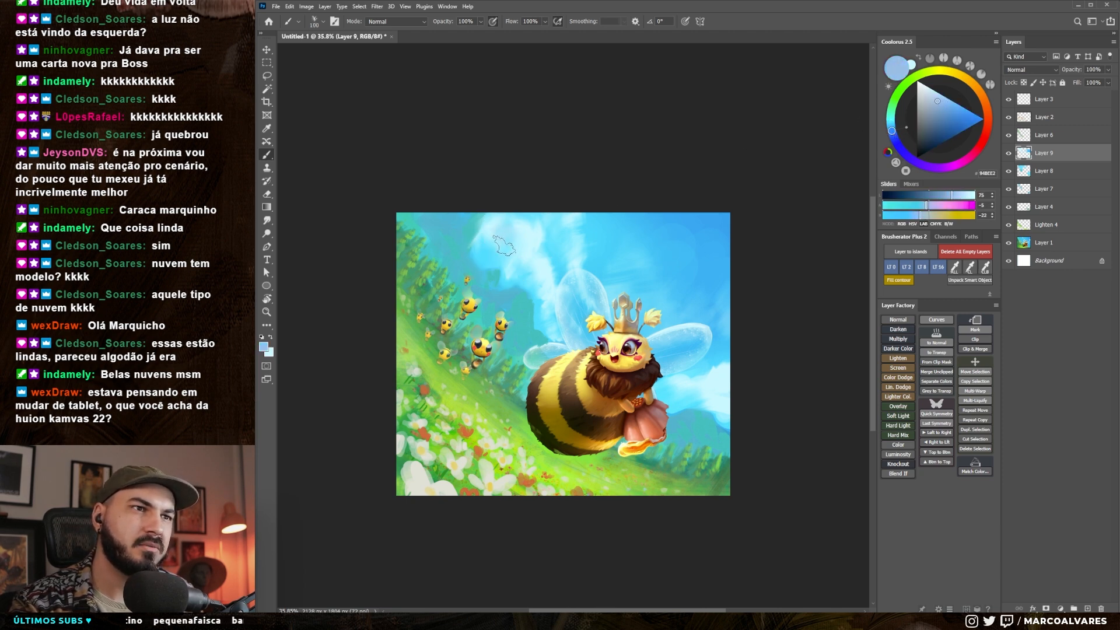
key(bracketleft)
key(bracketleft)
key(bracketleft)
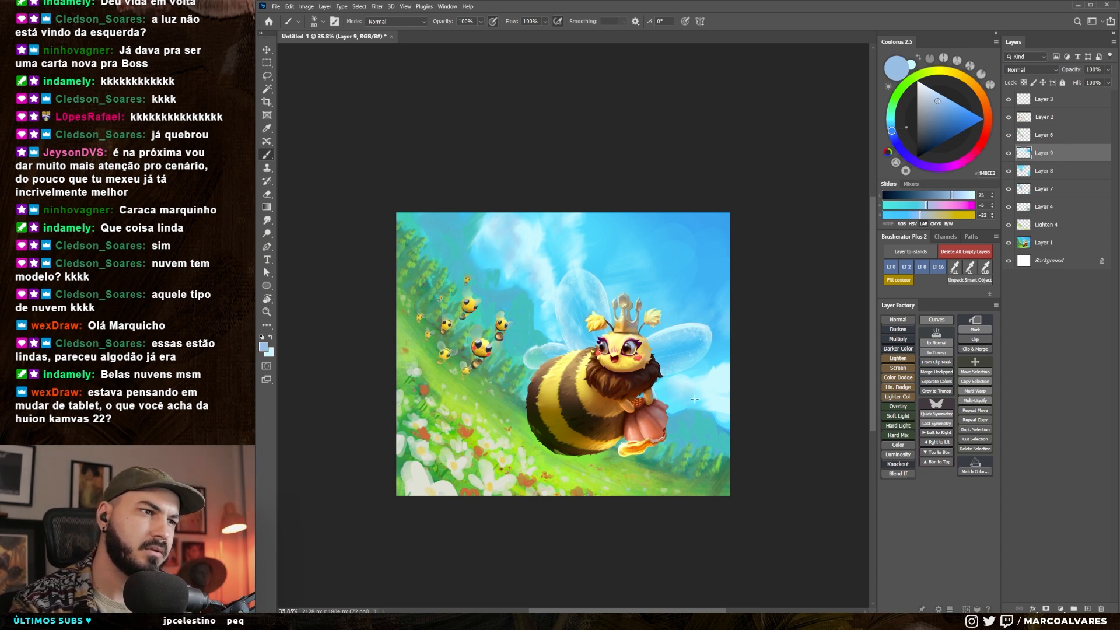
Refine the clouds beside the queen bee's left-hand wing, alternating sampled pale cyan with the periwinkle shade.
key(bracketright)
alt+click(579, 309)
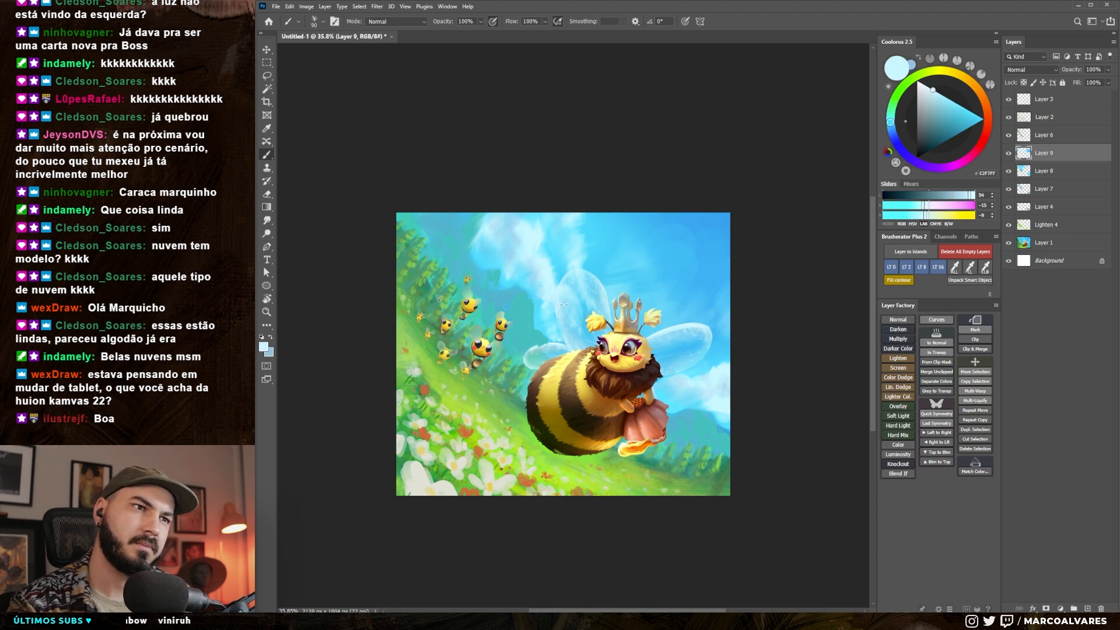
key(x)
key(bracketleft)
drag(493, 230, 498, 220)
mouse_move(628, 327)
mouse_down()
mouse_move(613, 297)
mouse_move(650, 302)
mouse_move(662, 286)
mouse_up()
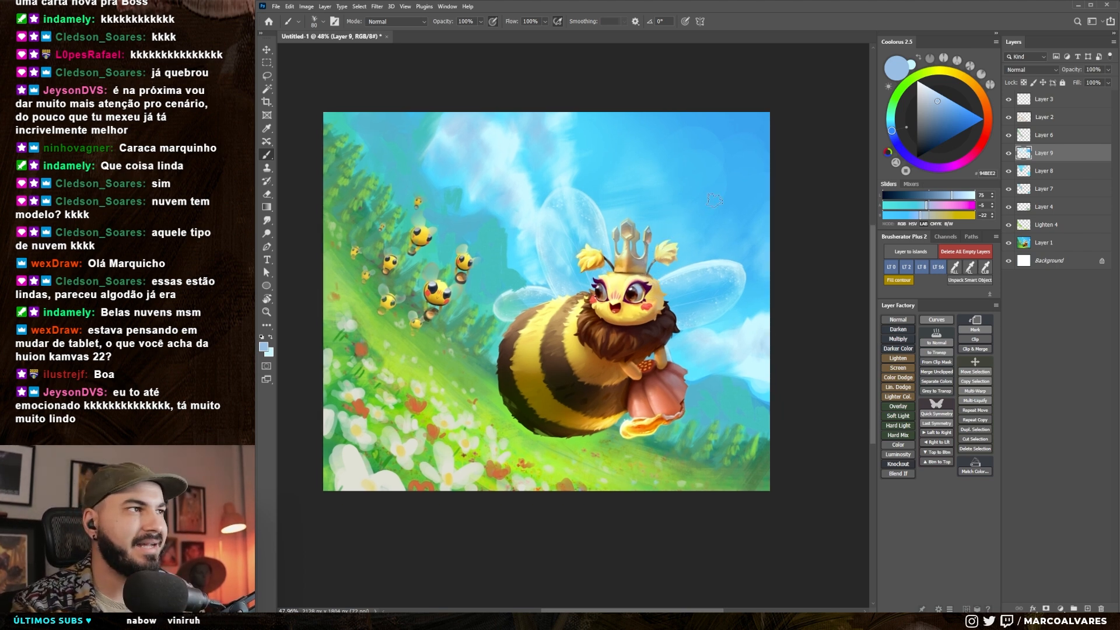
Create a layer above Layer 3, choose a soft round brush and sample sky blue for covering the right-hand wing.
click(1048, 100)
key(ctrl+shift+alt+n)
right_click(684, 310)
click(819, 416)
click(837, 286)
drag(697, 229, 683, 234)
right_click(684, 257)
click(801, 225)
alt+click(734, 303)
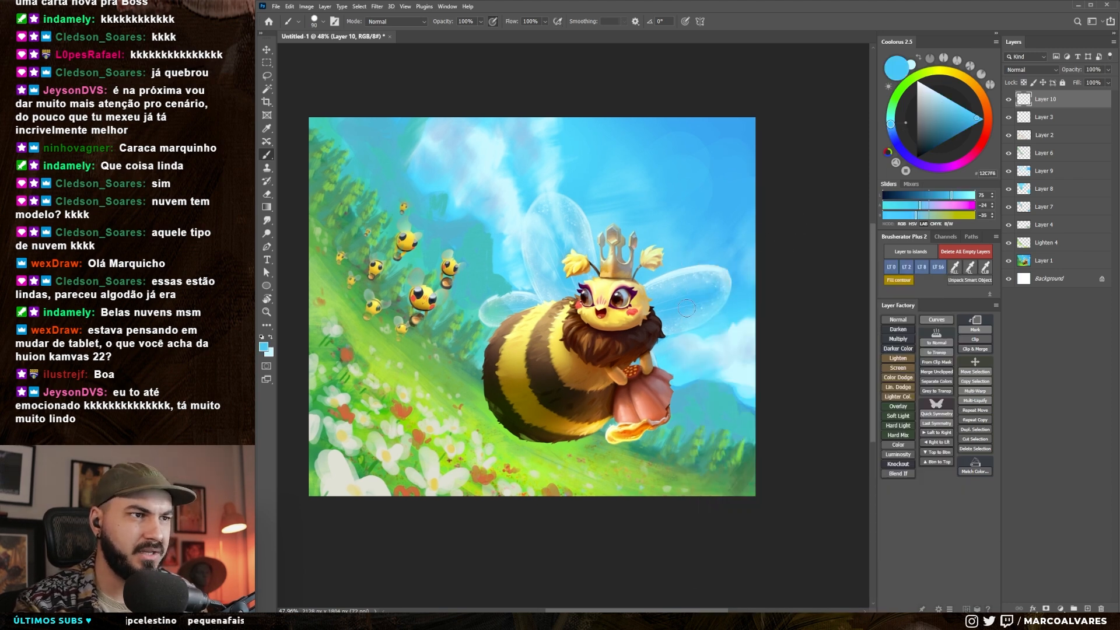
Lasso the queen bee's right-hand wing onto its own layer and transform it narrower and more upright behind her head.
key(l)
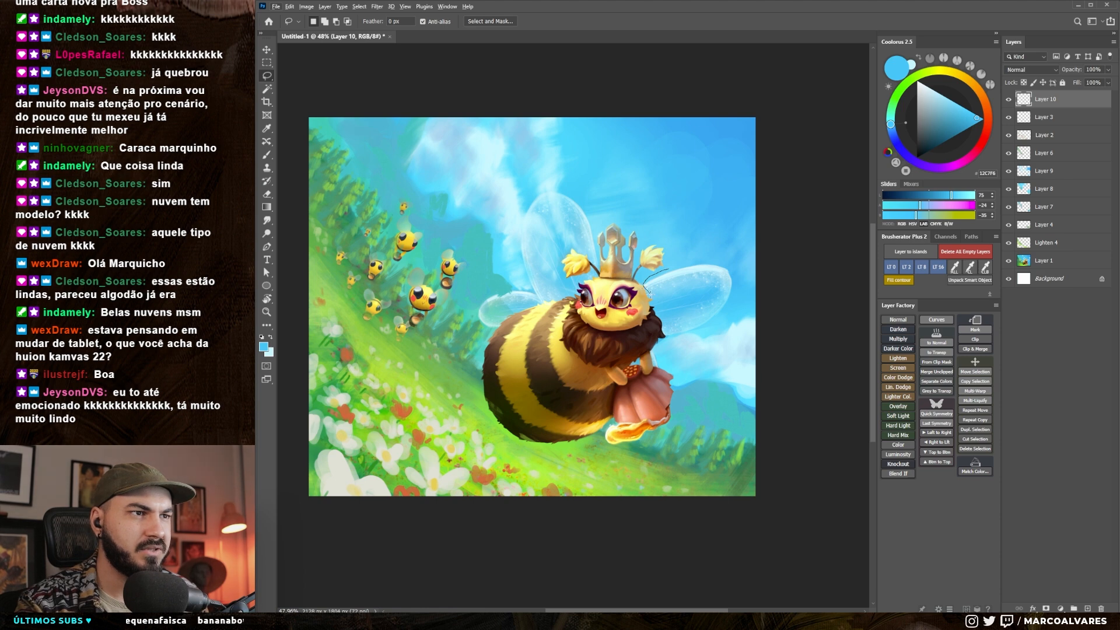
key(v)
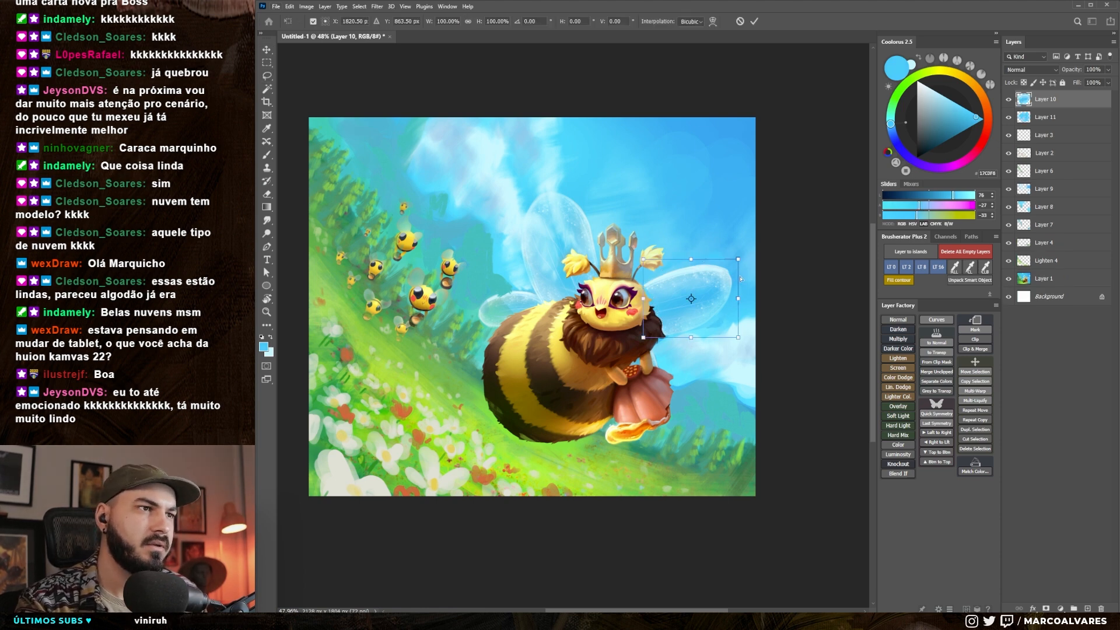
drag(738, 298, 697, 257)
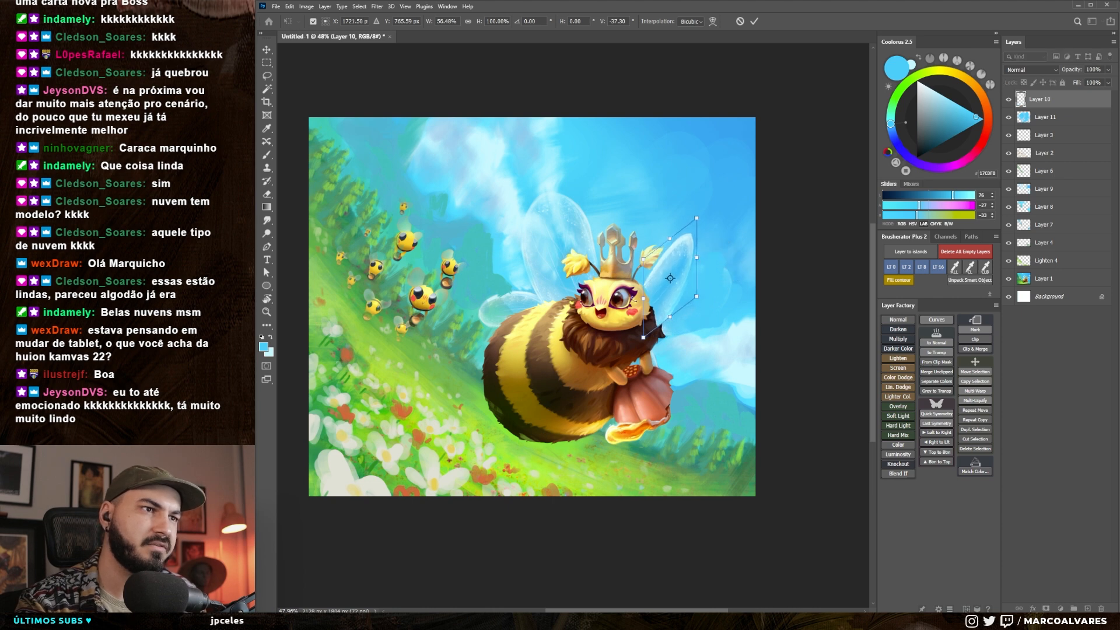
drag(644, 342, 650, 341)
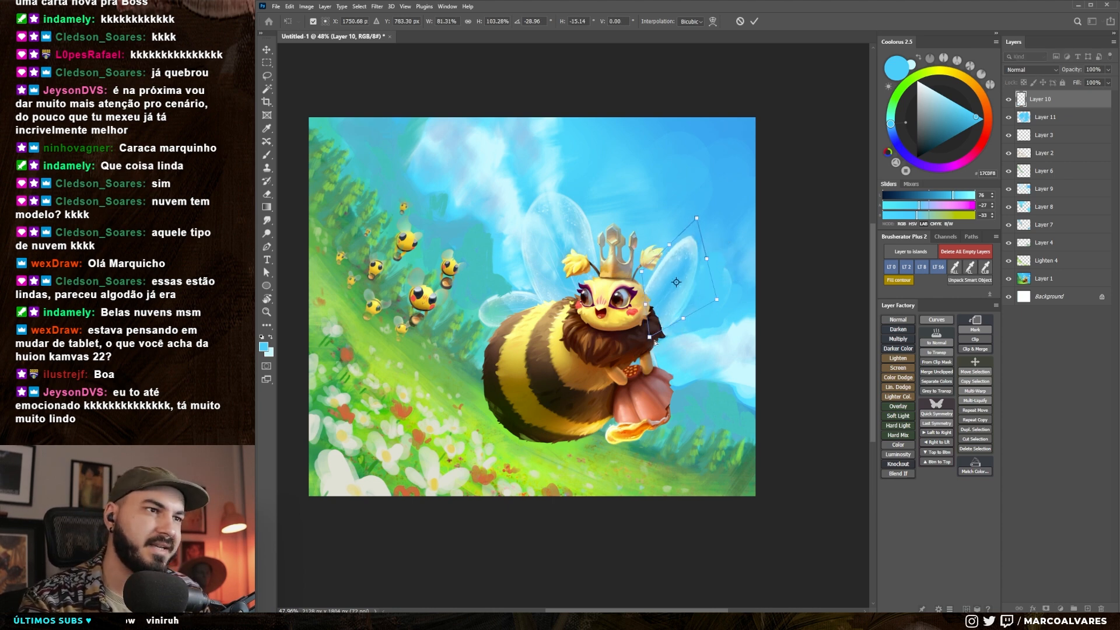
mouse_move(662, 308)
mouse_down()
mouse_move(660, 286)
mouse_move(663, 298)
mouse_up()
key(Return)
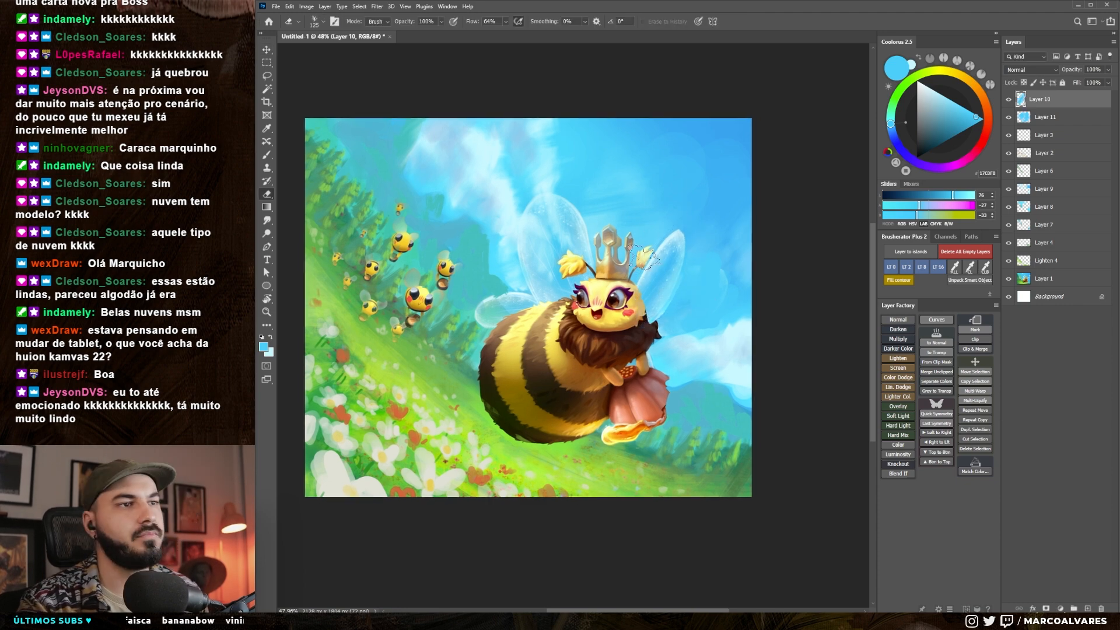
Retouch the rightmost small bee's translucent wings with a small brush in sampled pale green.
click(454, 315)
drag(453, 315, 608, 277)
key(b)
alt+click(601, 270)
key(bracketleft)
key(bracketleft)
key(bracketleft)
key(bracketleft)
drag(601, 267, 610, 263)
key(ctrl+z)
alt+click(590, 255)
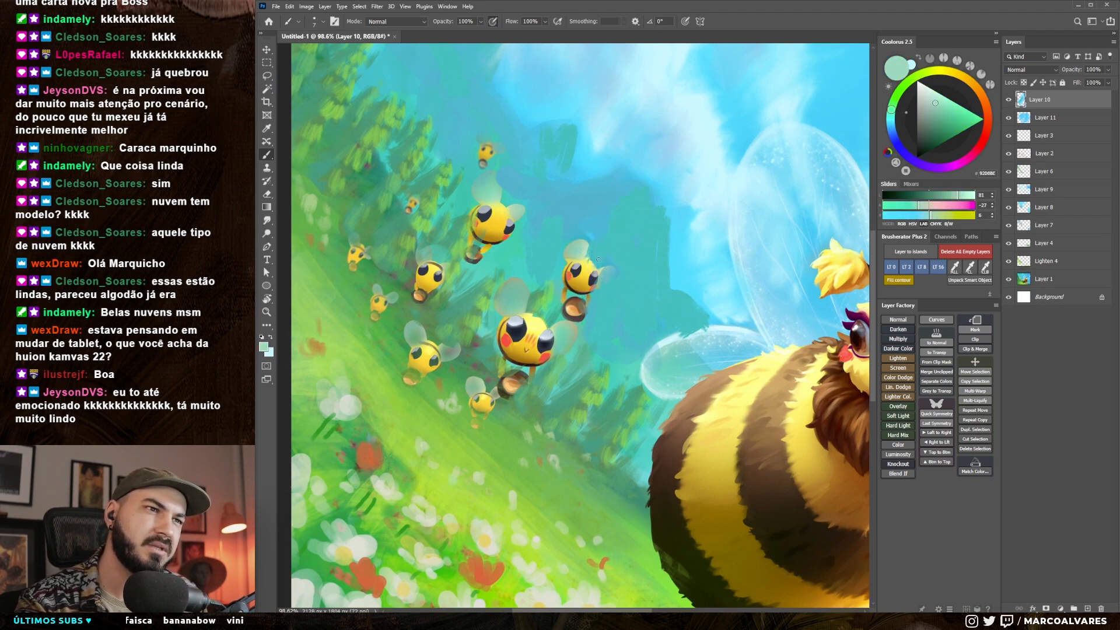
drag(602, 272, 601, 265)
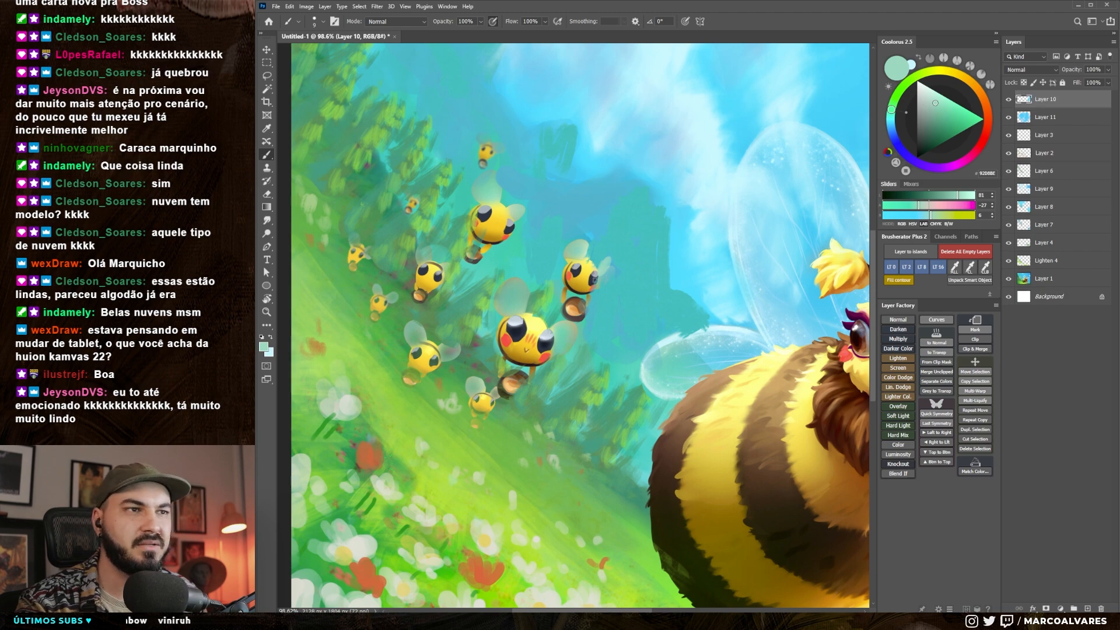
Touch up the other small bees' translucent wings using greens sampled from around them.
key(bracketright)
alt+click(572, 345)
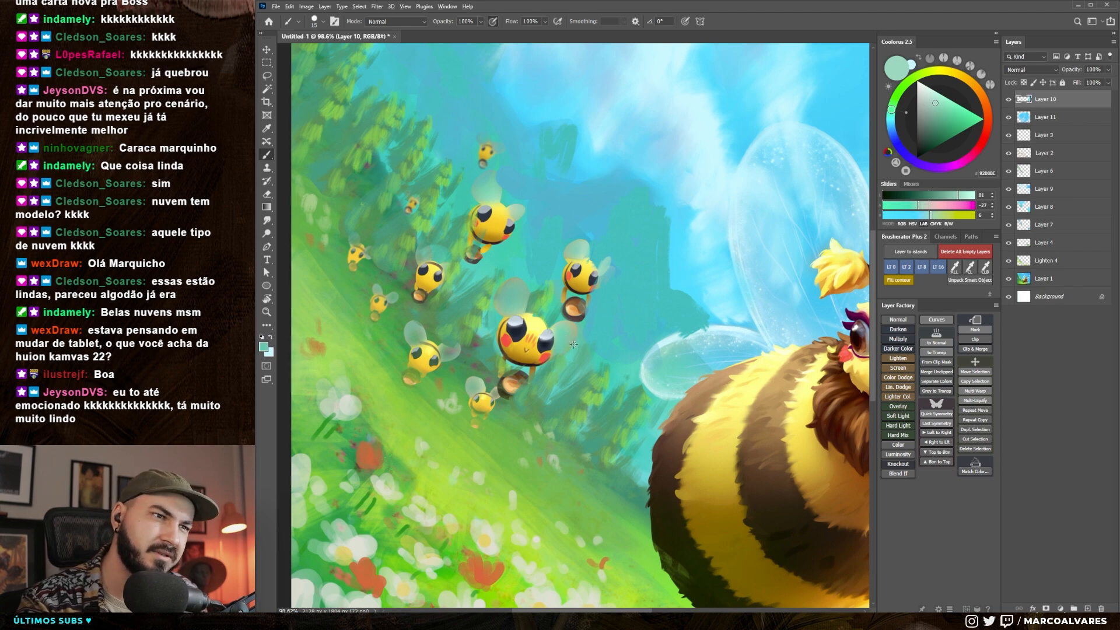
alt+click(455, 343)
mouse_move(444, 349)
mouse_down()
mouse_move(453, 342)
mouse_move(429, 344)
mouse_up()
drag(464, 281, 509, 283)
key(bracketright)
alt+click(504, 280)
key(bracketright)
alt+click(504, 280)
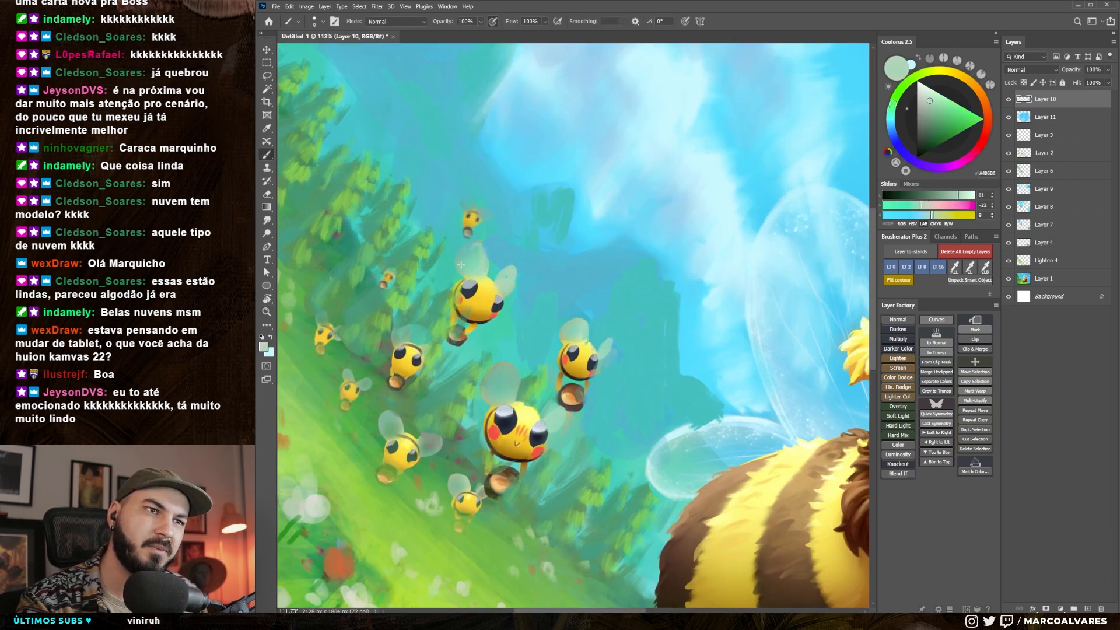
Add a Lighten layer above Layer 10, choose a soft round brush, switch the layer to Screen and pick a light yellow-green.
scroll(510, 264, down, 5)
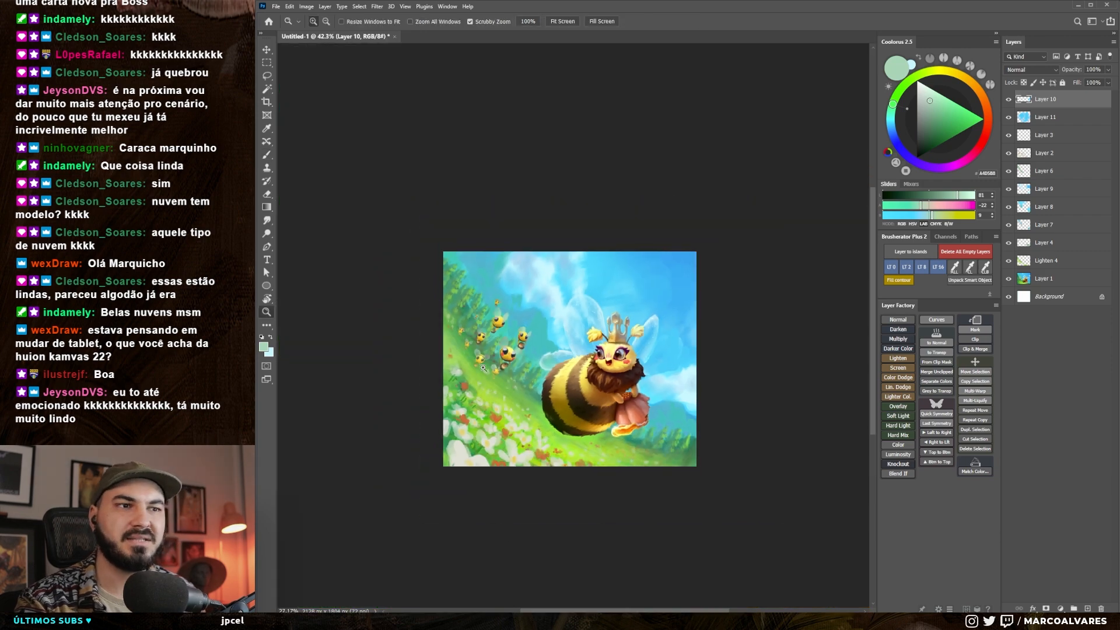
scroll(511, 264, up, 1)
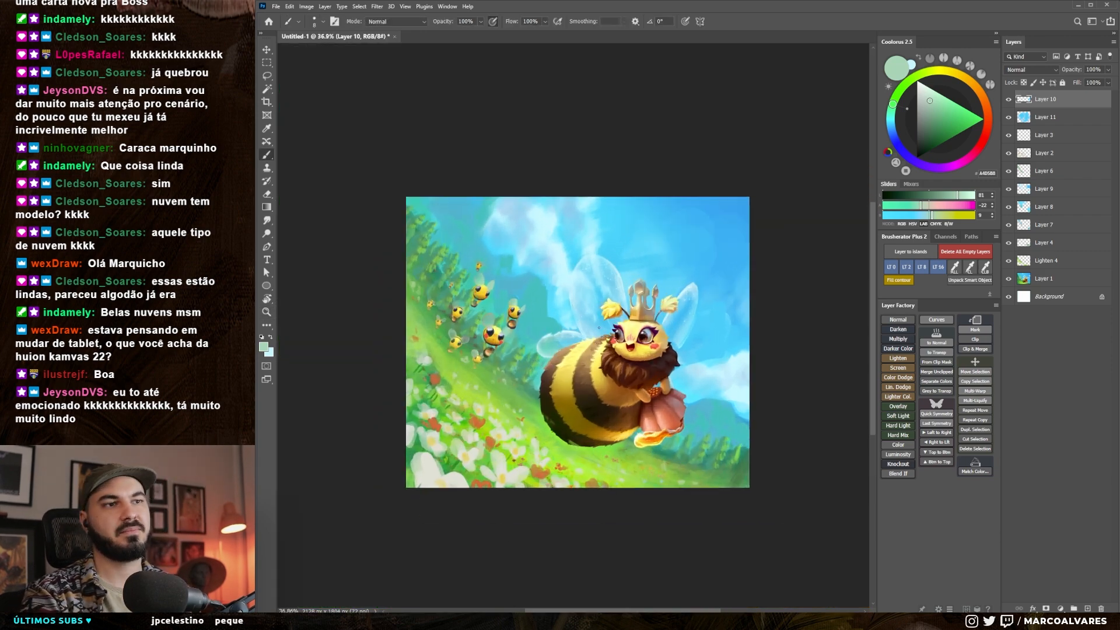
scroll(634, 487, down, 1)
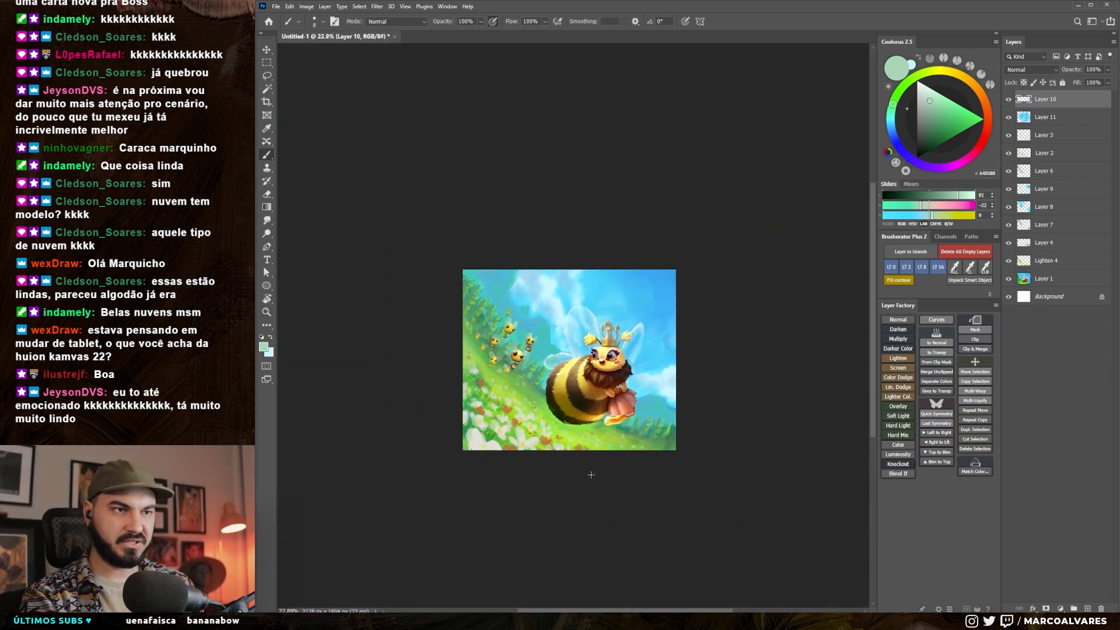
scroll(588, 422, up, 1)
click(898, 358)
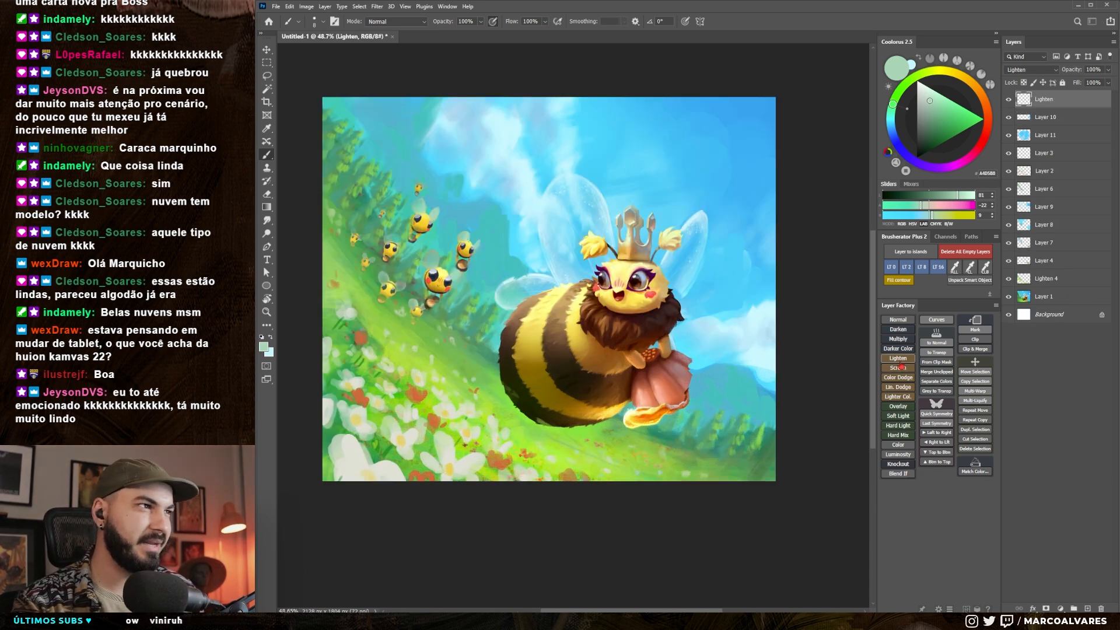
right_click(784, 409)
click(748, 409)
click(795, 251)
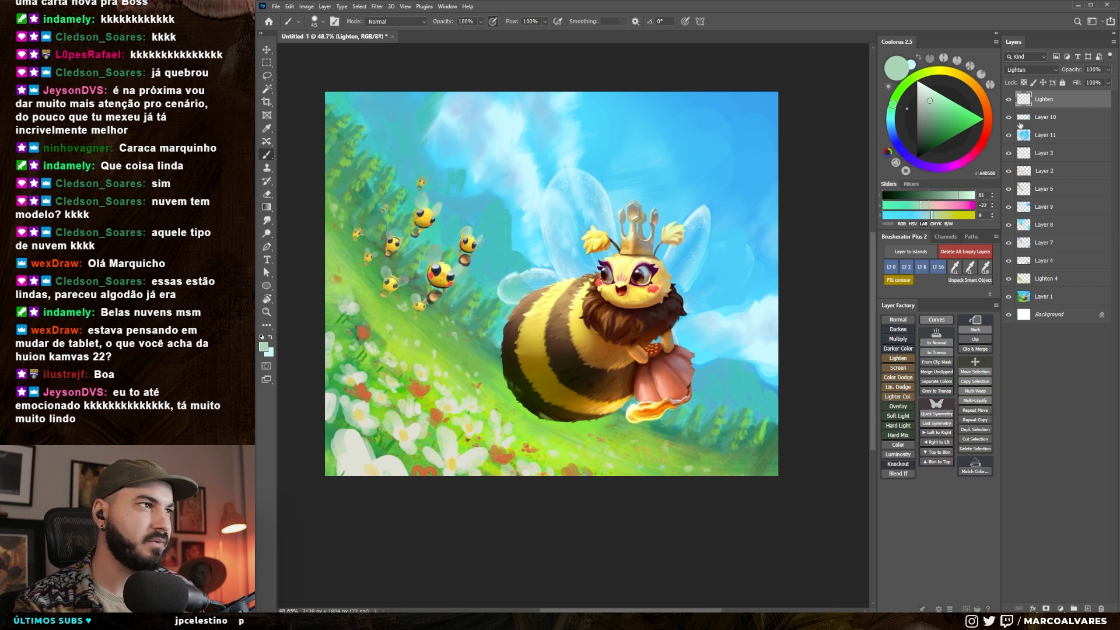
click(898, 368)
drag(897, 95, 912, 79)
drag(630, 328, 655, 308)
key(bracketright)
key(bracketright)
key(bracketright)
key(bracketright)
key(bracketright)
key(bracketright)
key(bracketright)
key(bracketright)
key(bracketright)
key(bracketright)
key(bracketright)
key(bracketright)
key(bracketright)
key(bracketright)
key(bracketright)
key(bracketright)
key(bracketright)
click(587, 396)
key(ctrl+z)
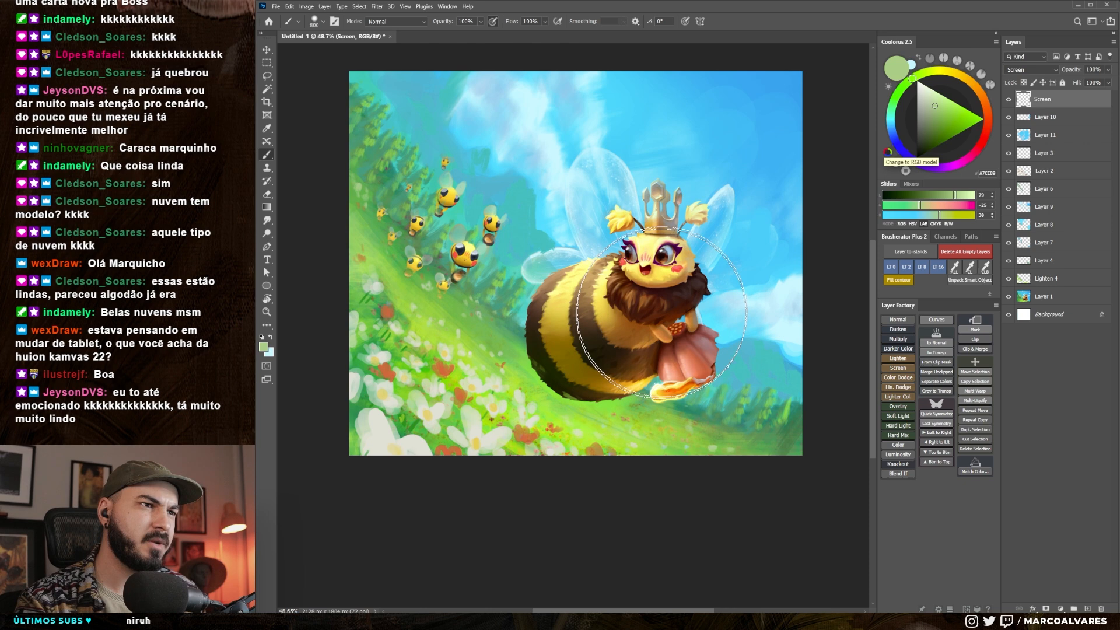
Brush soft yellow-green bounce light along the queen bee's lower-left abdomen with the brush reduced to between 400 and 250 px.
key(bracketleft)
key(bracketleft)
key(bracketleft)
key(bracketleft)
key(bracketleft)
key(bracketleft)
key(bracketleft)
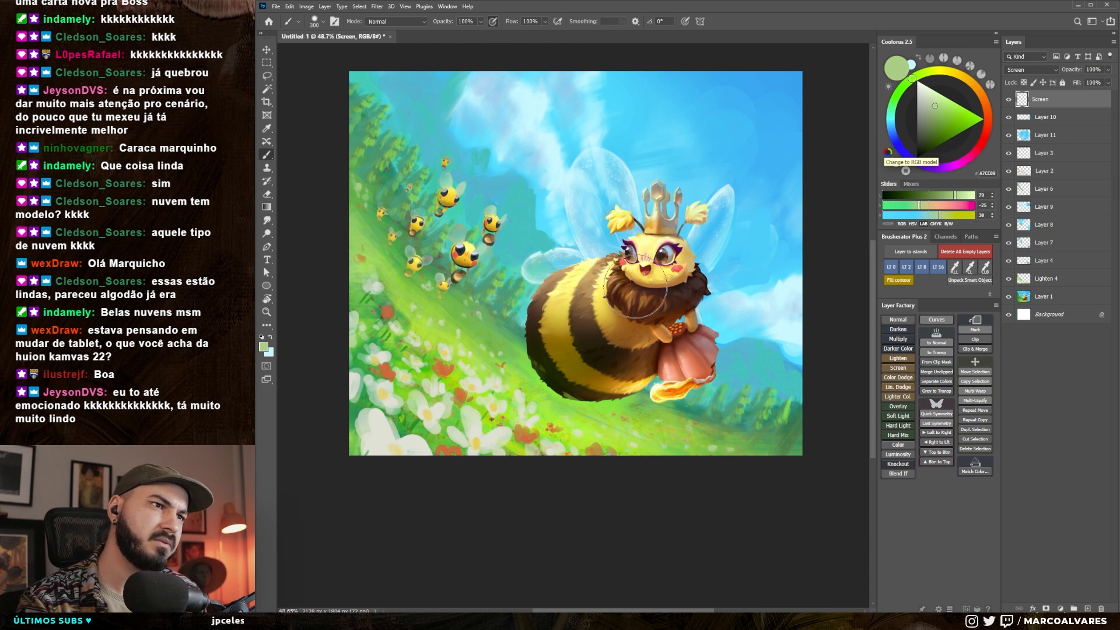
key(bracketright)
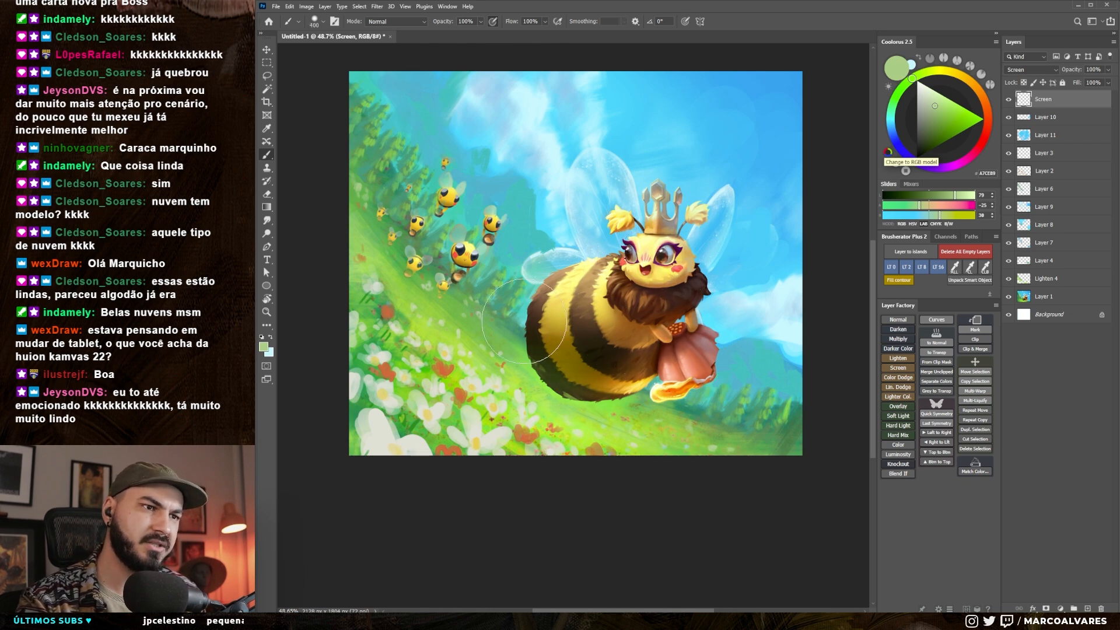
key(bracketleft)
key(bracketleft)
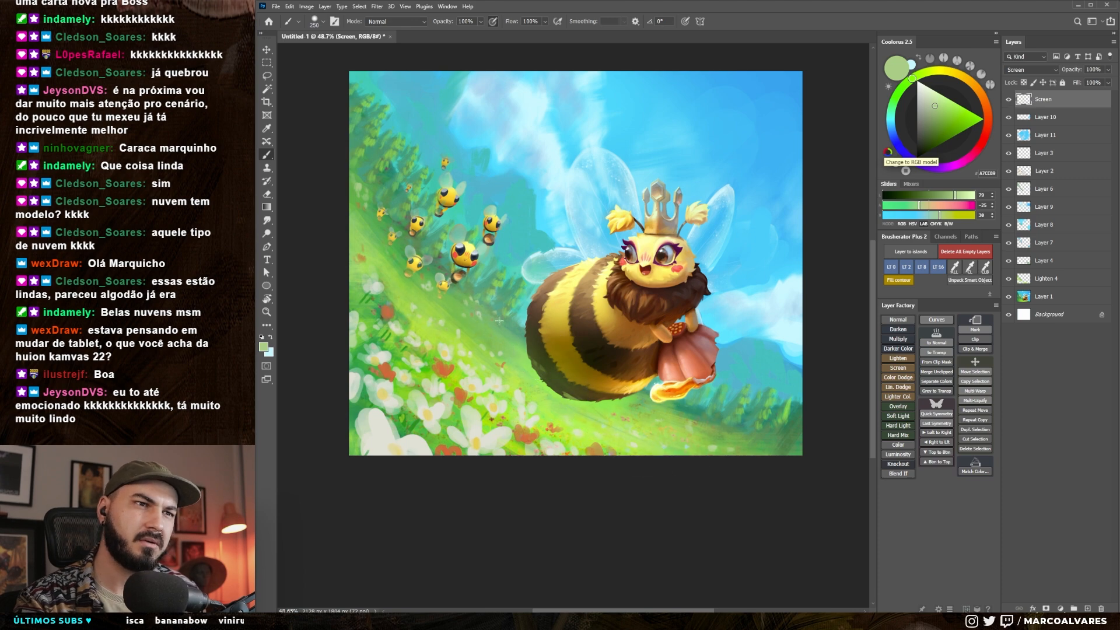
Create a layer above the Screen layer and prepare a round brush of about 70 px with the honey drip's orange.
key(z)
mouse_move(688, 378)
mouse_down()
mouse_move(664, 377)
mouse_move(713, 407)
mouse_up()
right_click(712, 295)
click(835, 421)
click(658, 401)
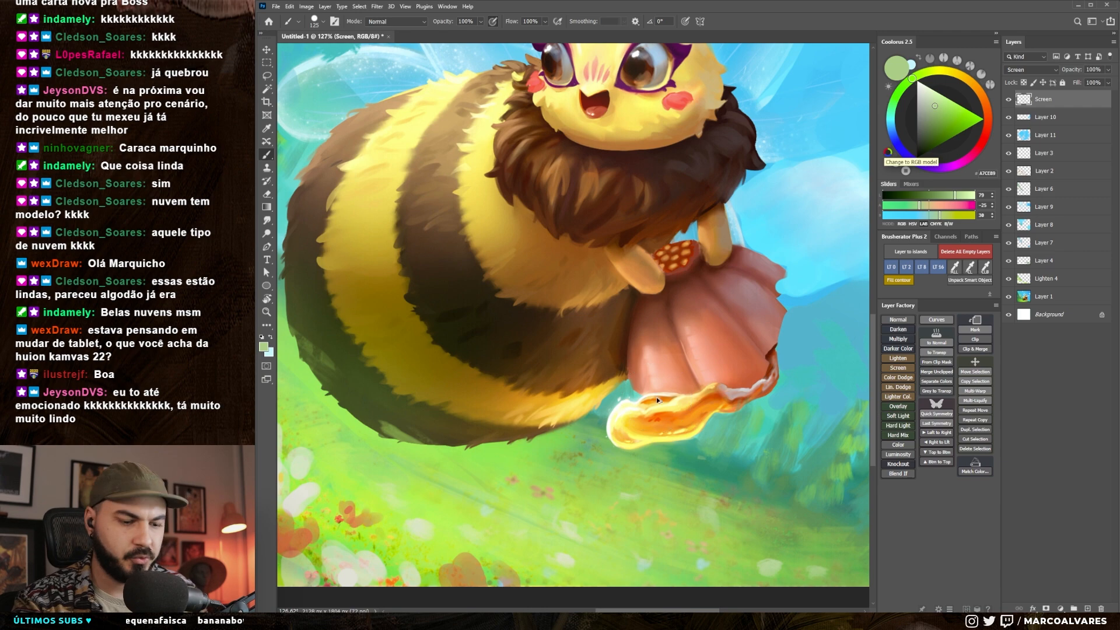
key(ctrl+shift+alt+n)
alt+click(666, 421)
key(bracketleft)
key(bracketleft)
key(bracketleft)
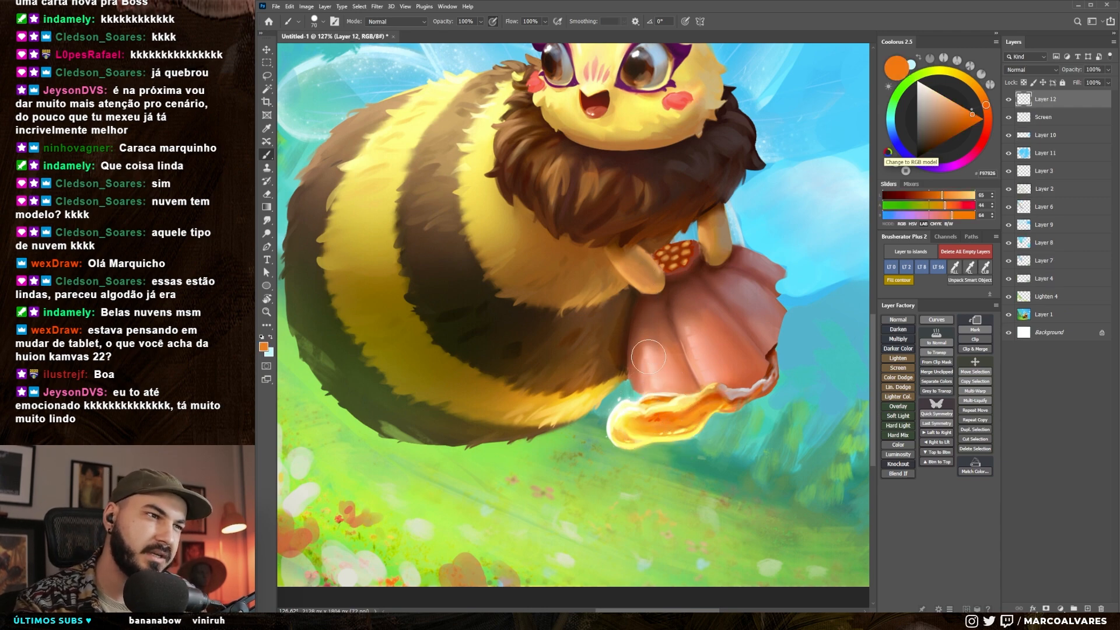
Repaint the left edge of the honey drip under the skirt with sampled yellow and pale yellow at about 20 px.
alt+click(661, 410)
key(bracketleft)
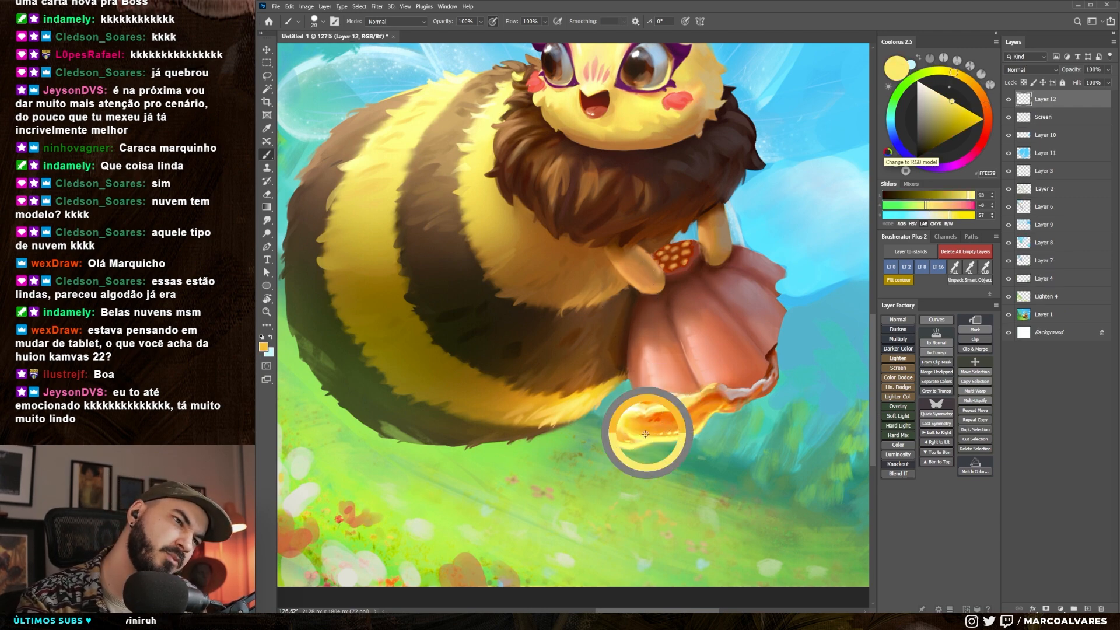
alt+click(648, 432)
alt+click(624, 410)
mouse_move(621, 407)
mouse_down()
mouse_move(607, 429)
mouse_move(684, 514)
mouse_up()
key(r)
key(Escape)
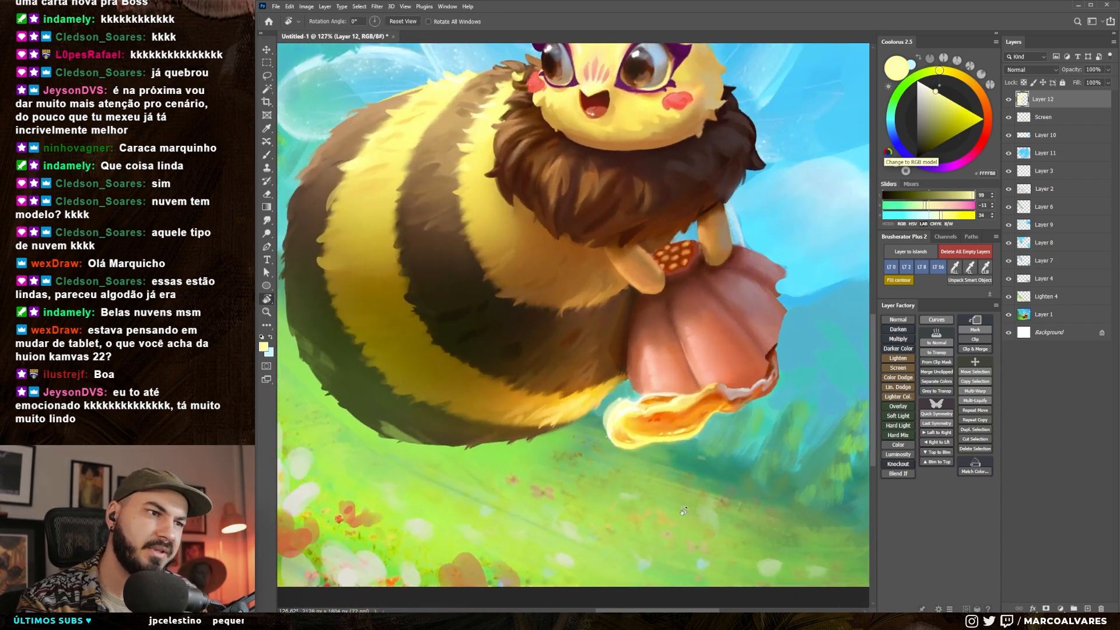
Repaint the upper edge of the honey along the skirt hem with sampled tones and a smaller brush.
key(b)
alt+click(672, 396)
drag(657, 388, 703, 397)
alt+click(706, 398)
key(bracketleft)
key(bracketleft)
alt+click(690, 401)
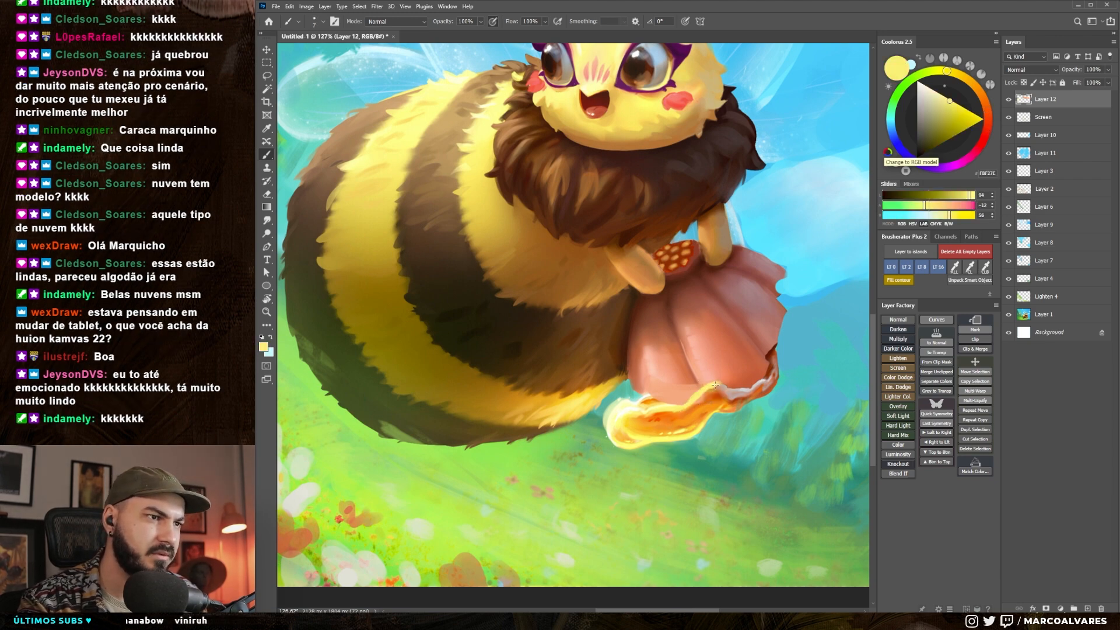
Paint small orange honey droplets beneath the drip at about 10 px and pick pale yellow for their highlights.
alt+click(715, 395)
key(bracketright)
alt+click(716, 431)
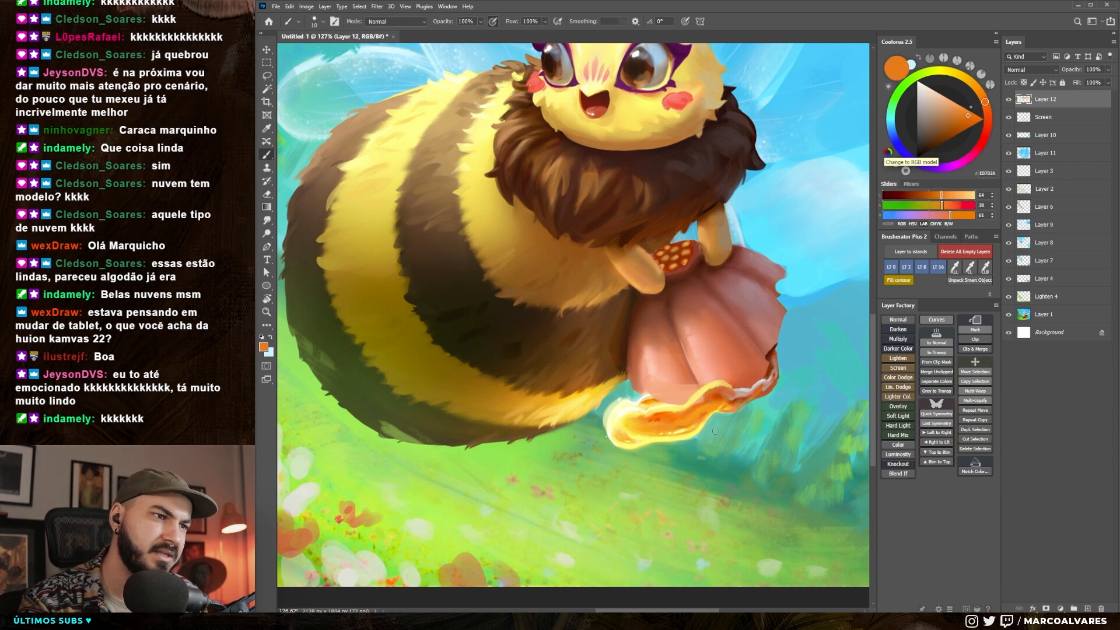
alt+click(709, 415)
key(bracketleft)
key(bracketleft)
key(bracketleft)
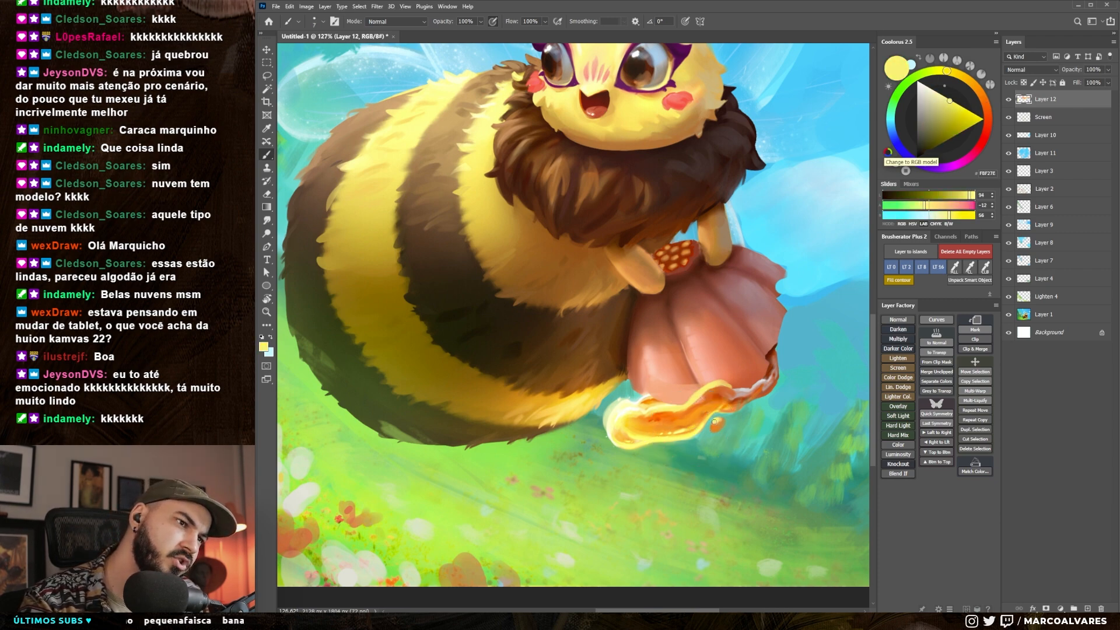
alt+click(719, 421)
alt+click(722, 388)
Refine the honey drip and its droplets with colors sampled from the honey and hem.
scroll(689, 429, up, 1)
mouse_move(662, 458)
mouse_down()
mouse_move(679, 414)
mouse_move(669, 410)
mouse_up()
alt+click(733, 380)
alt+click(677, 390)
key(bracketright)
key(bracketright)
alt+click(680, 379)
mouse_move(671, 409)
mouse_down()
mouse_move(694, 361)
mouse_move(642, 392)
mouse_move(631, 363)
mouse_move(624, 375)
mouse_up()
alt+click(639, 355)
alt+click(628, 383)
alt+click(597, 382)
alt+click(636, 387)
click(571, 367)
Touch up the honey's body with sampled yellow, adjusting the brush size for broader and finer strokes.
scroll(651, 407, down, 9)
scroll(651, 407, up, 8)
key(bracketright)
key(bracketright)
key(bracketright)
key(bracketright)
key(bracketright)
key(bracketright)
key(bracketright)
alt+click(612, 356)
alt+click(621, 350)
key(bracketleft)
key(bracketleft)
key(bracketleft)
key(bracketleft)
drag(625, 377, 663, 366)
Lasso the small bee nearest the queen, copy it to a new layer, scale it about 115% and place it beside her abdomen.
mouse_move(647, 466)
mouse_down()
mouse_move(507, 455)
mouse_move(519, 385)
mouse_move(540, 390)
mouse_up()
key(z)
drag(508, 272, 560, 261)
key(l)
mouse_move(650, 248)
mouse_down()
mouse_move(598, 233)
mouse_move(641, 292)
mouse_move(641, 390)
mouse_move(678, 389)
mouse_up()
key(ctrl+j)
key(ctrl+t)
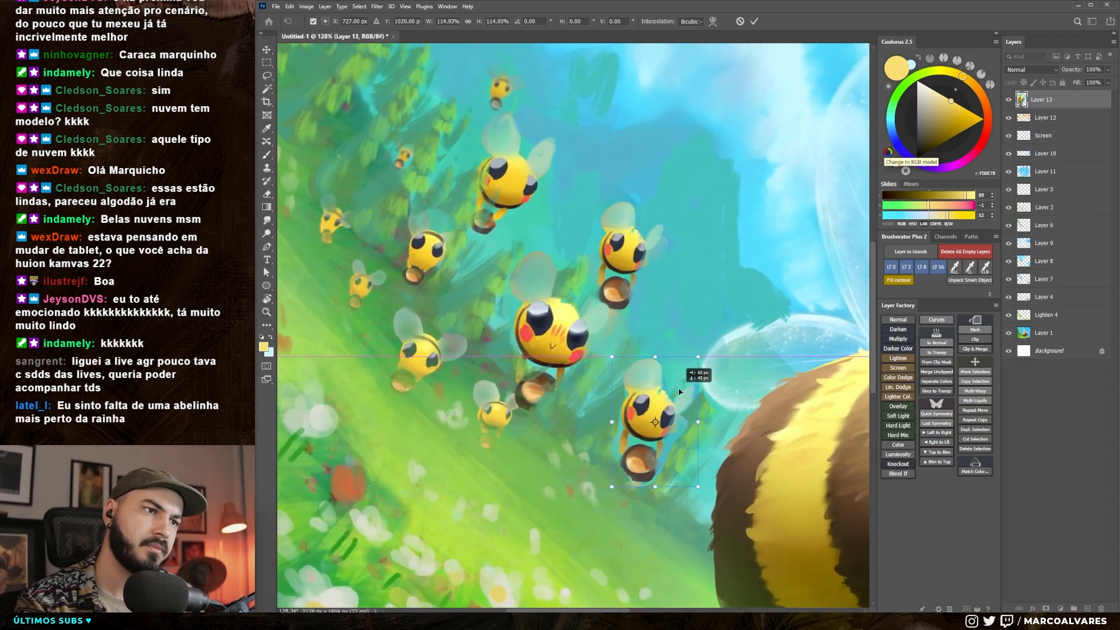
key(Return)
Blend the copied bee into the hillside with sampled green and teal, using a brush of about 15 to 20 px.
key(b)
alt+click(645, 430)
key(z)
mouse_move(645, 430)
mouse_down()
mouse_move(572, 407)
mouse_move(590, 405)
mouse_up()
key(b)
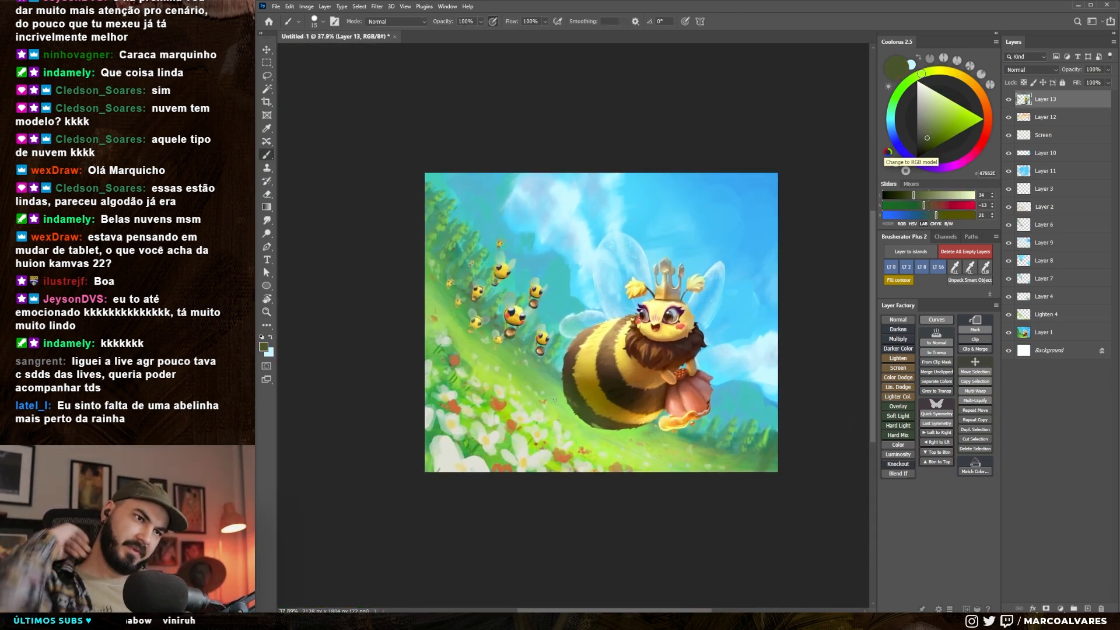
drag(557, 342, 561, 341)
alt+click(560, 341)
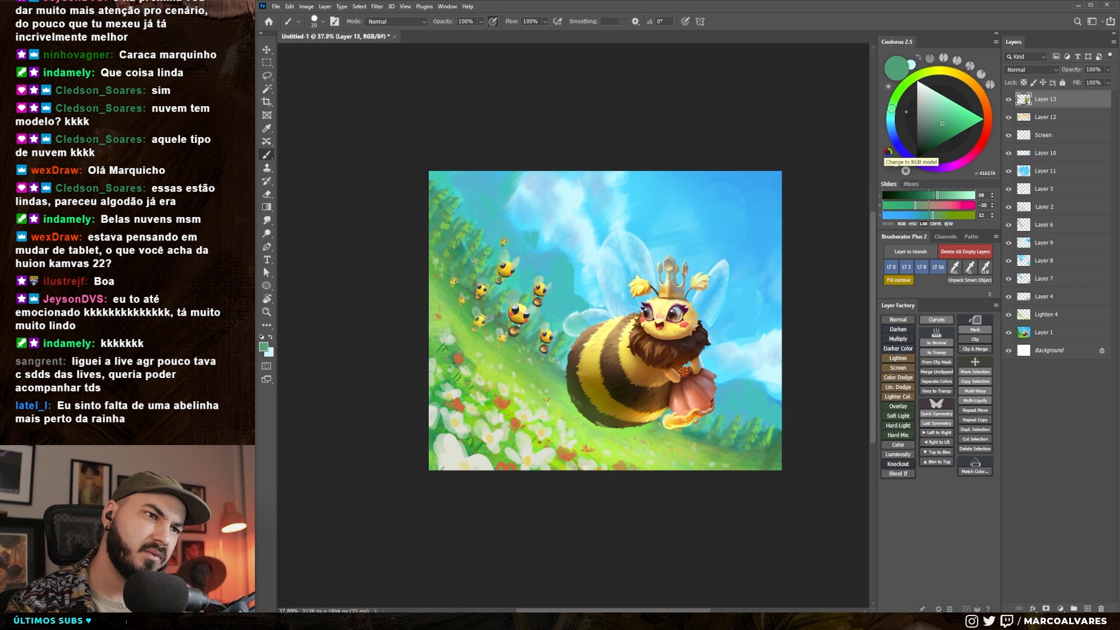
mouse_move(649, 411)
mouse_down()
mouse_move(633, 404)
mouse_move(638, 344)
mouse_move(626, 367)
mouse_move(624, 359)
mouse_up()
key(r)
key(b)
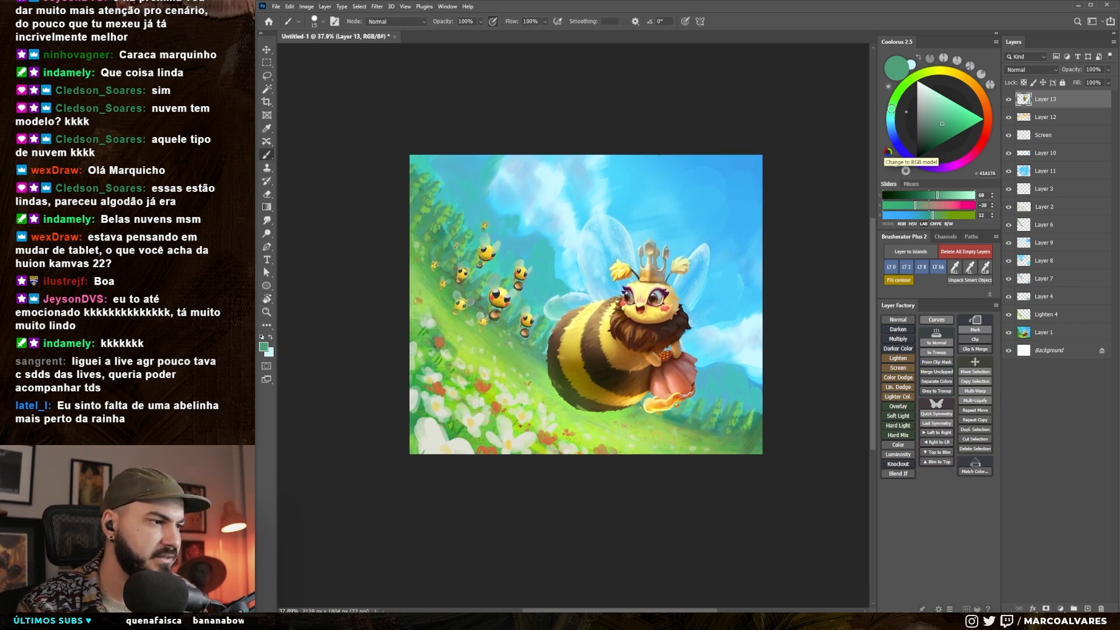
Add an Exposure adjustment layer with exposure +0.38, offset 0.0287 and gamma correction 1.07.
click(1060, 609)
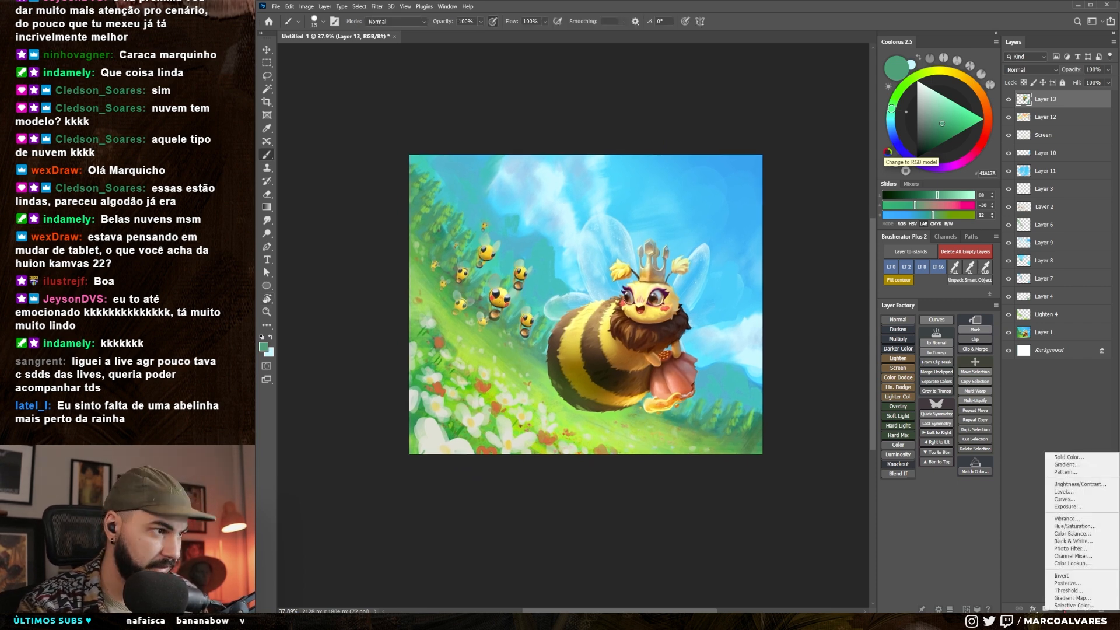
click(1082, 507)
drag(803, 110, 807, 112)
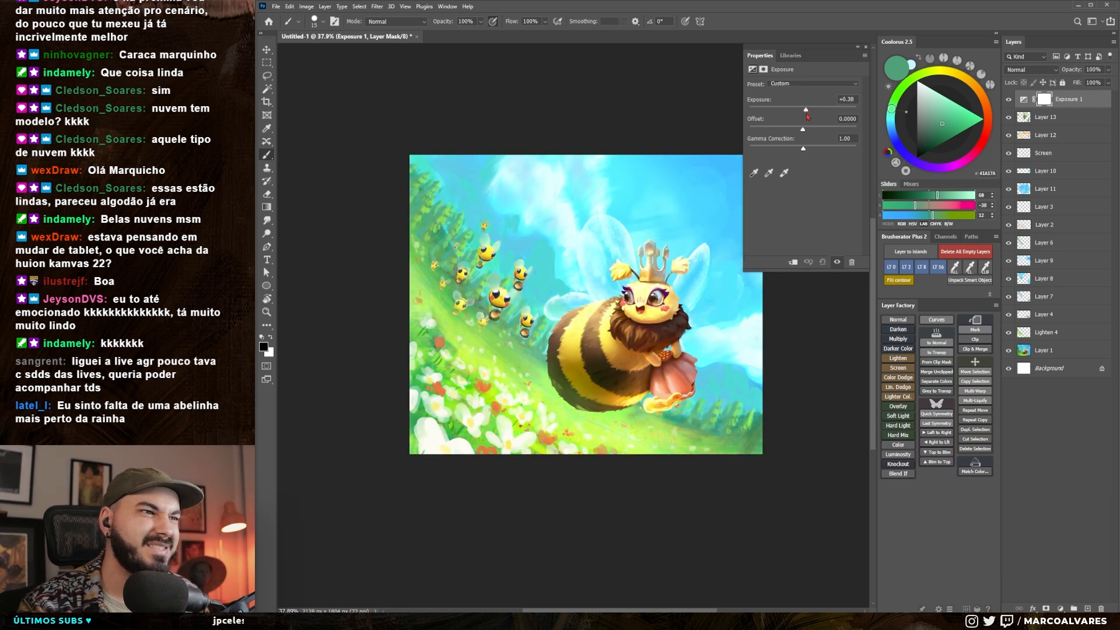
drag(803, 129, 801, 150)
Invert the Exposure layer's mask to black, make white the foreground color and choose a round brush.
drag(704, 297, 669, 308)
key(ctrl+i)
key(x)
right_click(669, 306)
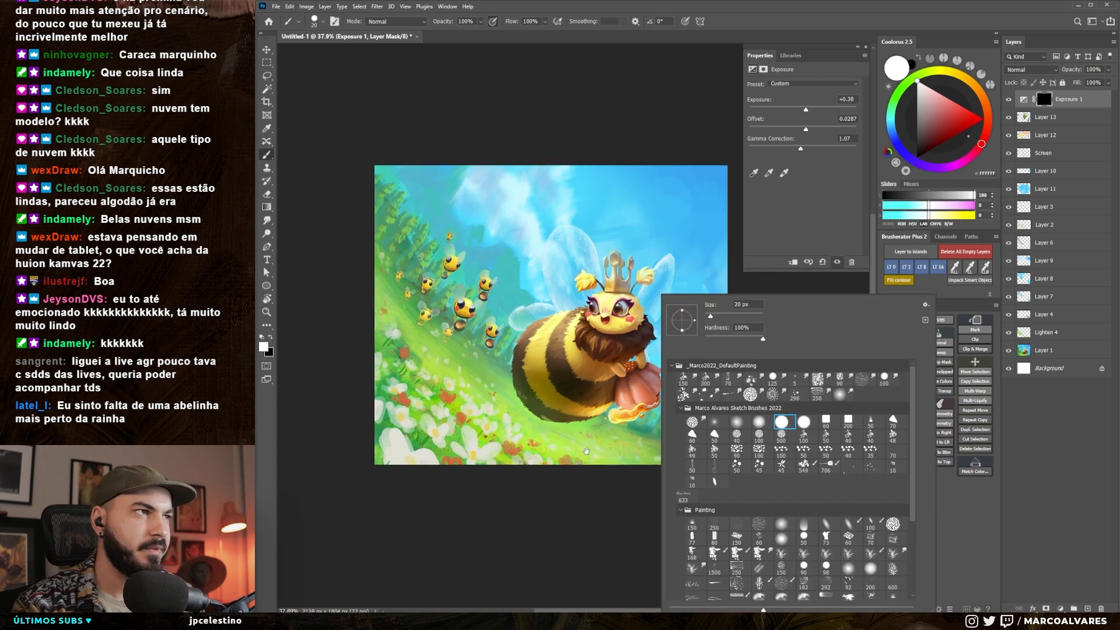
click(779, 422)
drag(759, 420, 742, 417)
Paint white on the Exposure mask over the cloud beside the queen with a large brush, reducing it to 400 px.
key(bracketright)
key(bracketright)
key(bracketright)
key(bracketright)
key(bracketright)
key(bracketright)
key(bracketright)
key(bracketright)
key(bracketright)
key(bracketright)
key(bracketright)
key(bracketright)
key(bracketright)
key(bracketright)
key(bracketright)
key(bracketright)
key(bracketright)
mouse_move(719, 291)
mouse_down()
mouse_move(719, 339)
mouse_move(695, 334)
mouse_up()
key(bracketleft)
key(bracketleft)
key(bracketleft)
key(bracketleft)
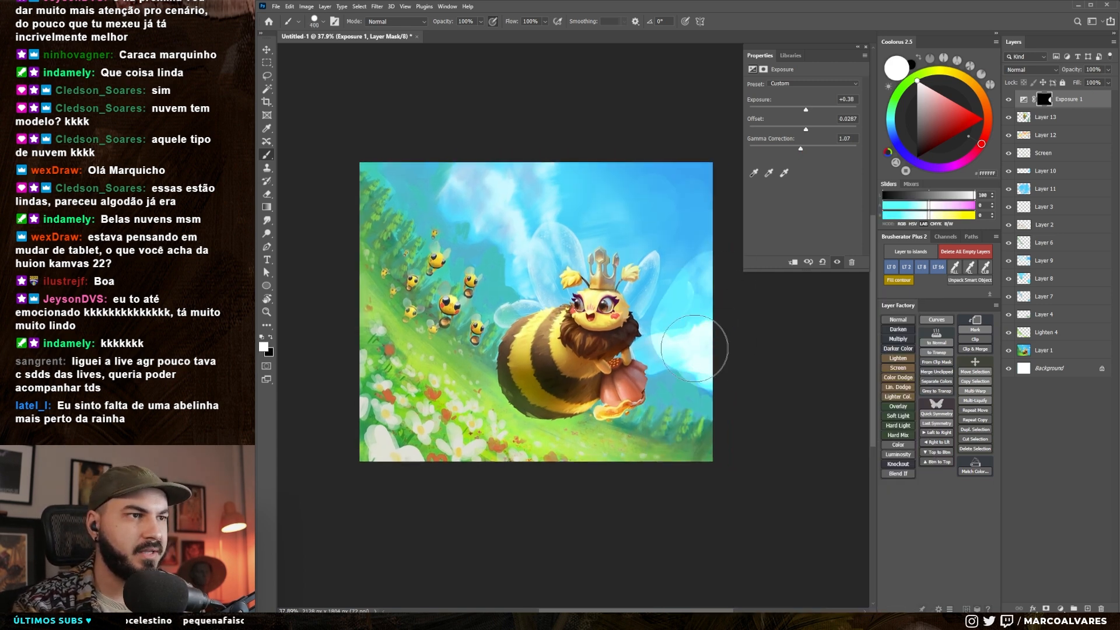
Switch to another round brush and reveal the exposure around the lower-right sky, enlarging the brush from 300 to 700 px.
right_click(704, 297)
click(801, 422)
key(Return)
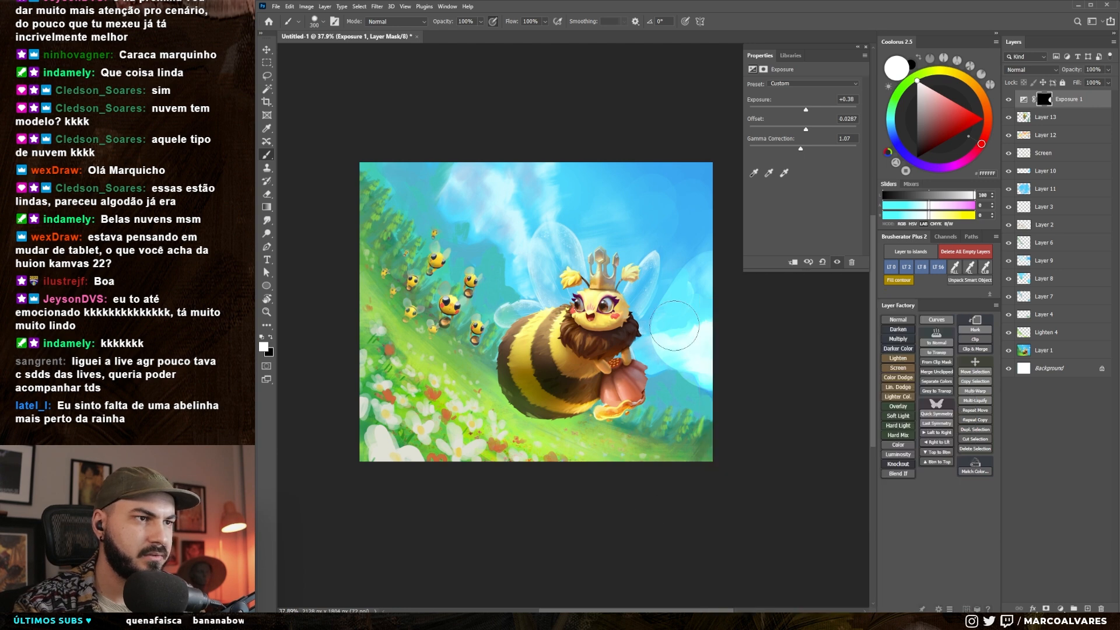
key(bracketright)
key(bracketright)
key(bracketright)
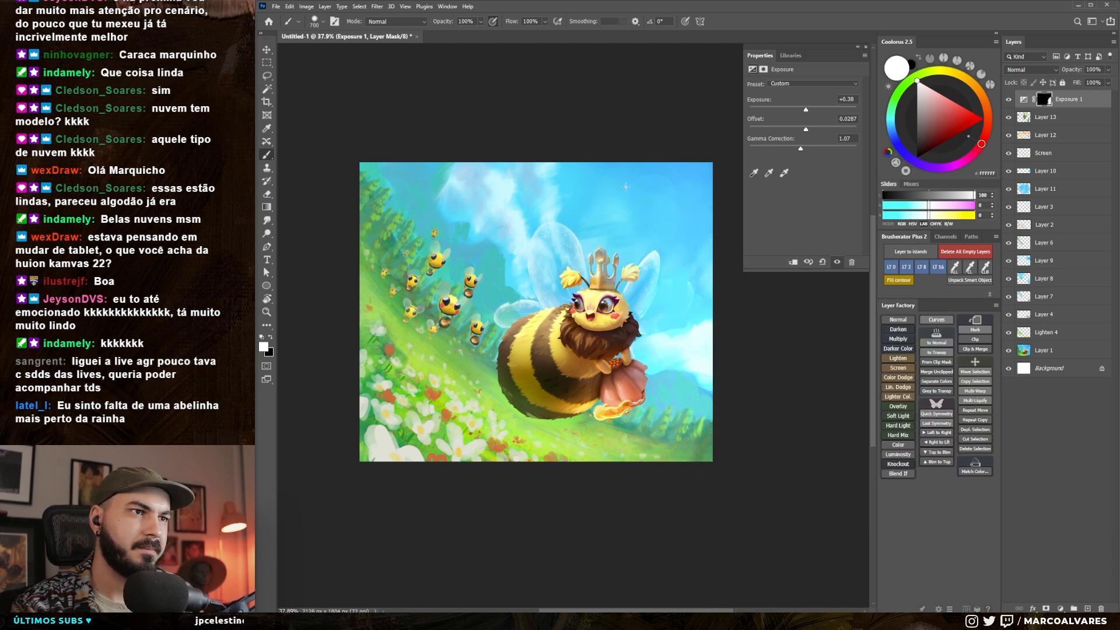
Paint the Exposure mask across the upper sky and hill with a resized brush, alternating white and black to balance the glow.
key(bracketleft)
key(bracketleft)
key(bracketleft)
drag(417, 179, 488, 168)
key(bracketright)
key(bracketright)
key(bracketright)
key(bracketright)
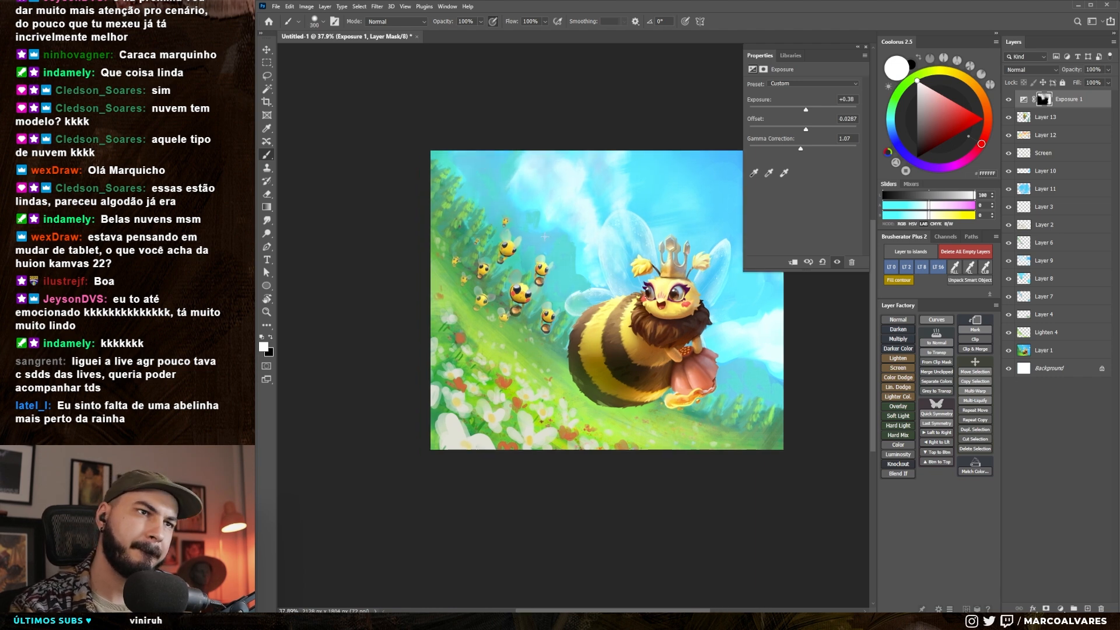
drag(518, 204, 496, 202)
key(x)
drag(426, 192, 418, 178)
key(x)
drag(647, 242, 575, 234)
Choose a textured brush at about 45 px and paint black on the Exposure mask to remove excess brightness from the queen bee.
key(x)
key(bracketleft)
key(bracketleft)
key(bracketleft)
key(bracketleft)
key(bracketleft)
key(bracketleft)
key(bracketleft)
key(bracketleft)
key(bracketleft)
key(bracketleft)
key(bracketleft)
key(bracketleft)
right_click(573, 250)
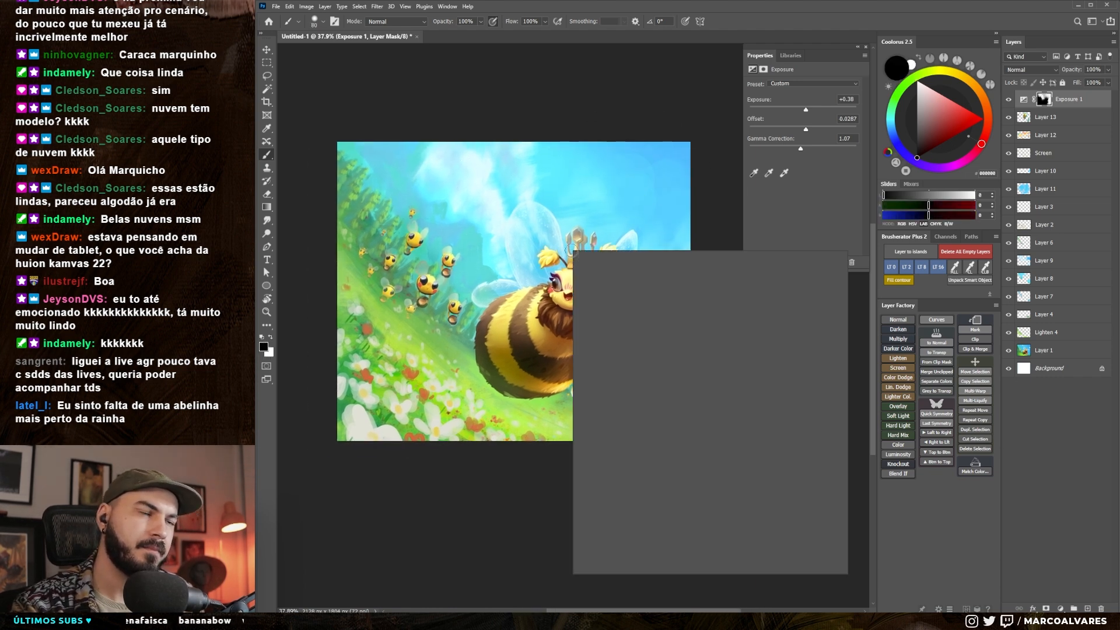
click(702, 380)
click(516, 482)
key(bracketright)
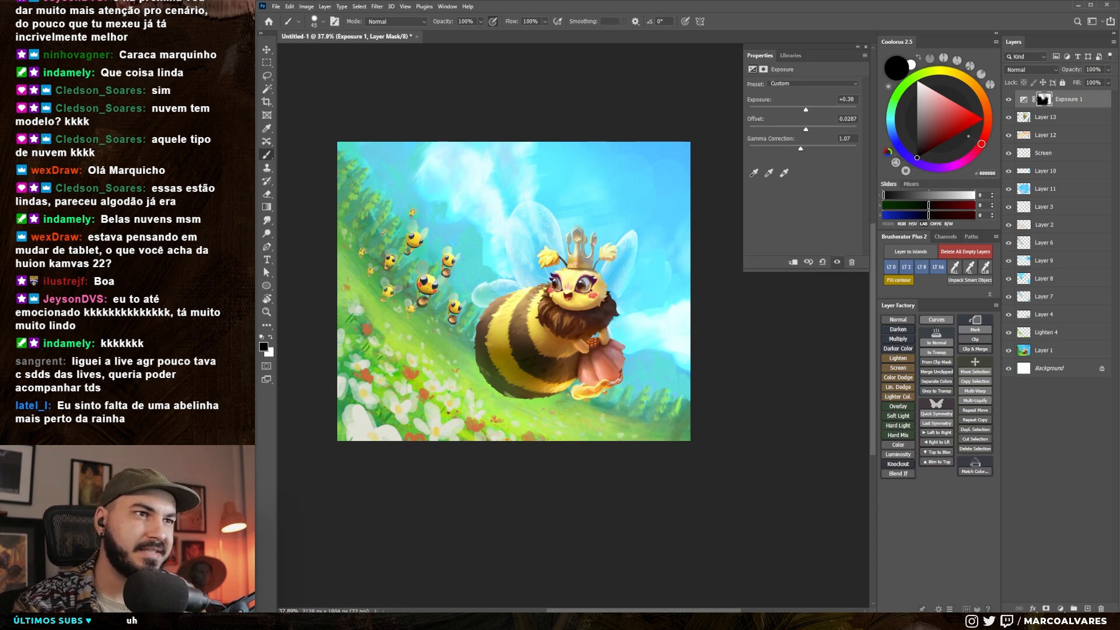
drag(585, 310, 528, 327)
drag(531, 373, 589, 403)
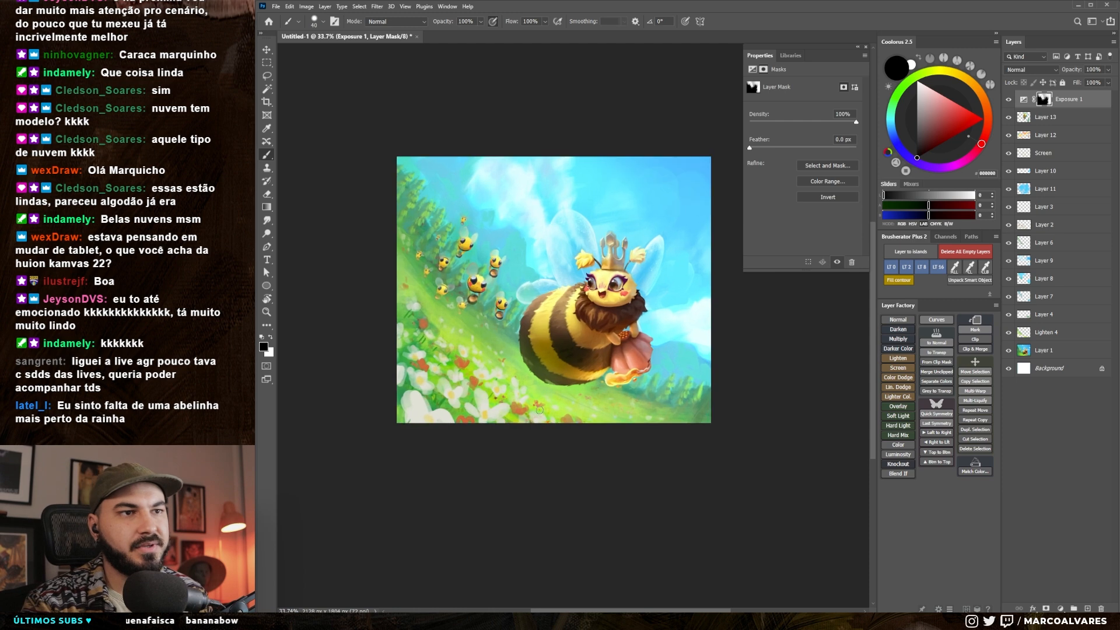
Duplicate Layer 1 beneath itself and rename the lower copy as hide.
drag(775, 382, 776, 402)
drag(1042, 356, 1043, 364)
double_click(1044, 368)
text(hiden)
key(Return)
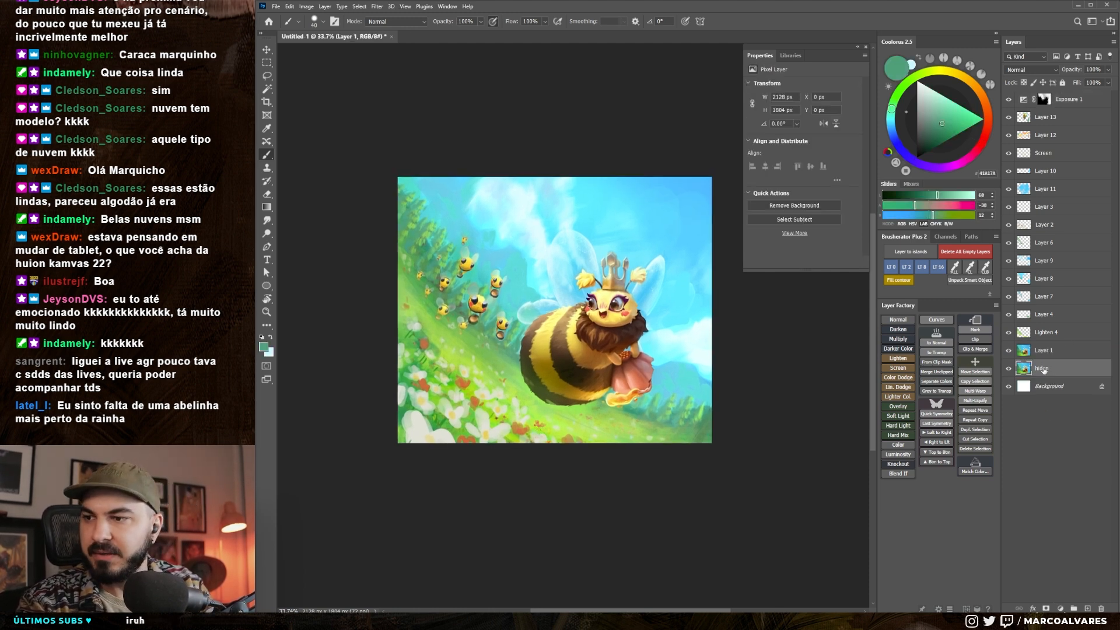
Hide the interface panels and compare the original artwork with the repainted version by switching layer visibility repeatedly.
key(Tab)
key(ctrl+0)
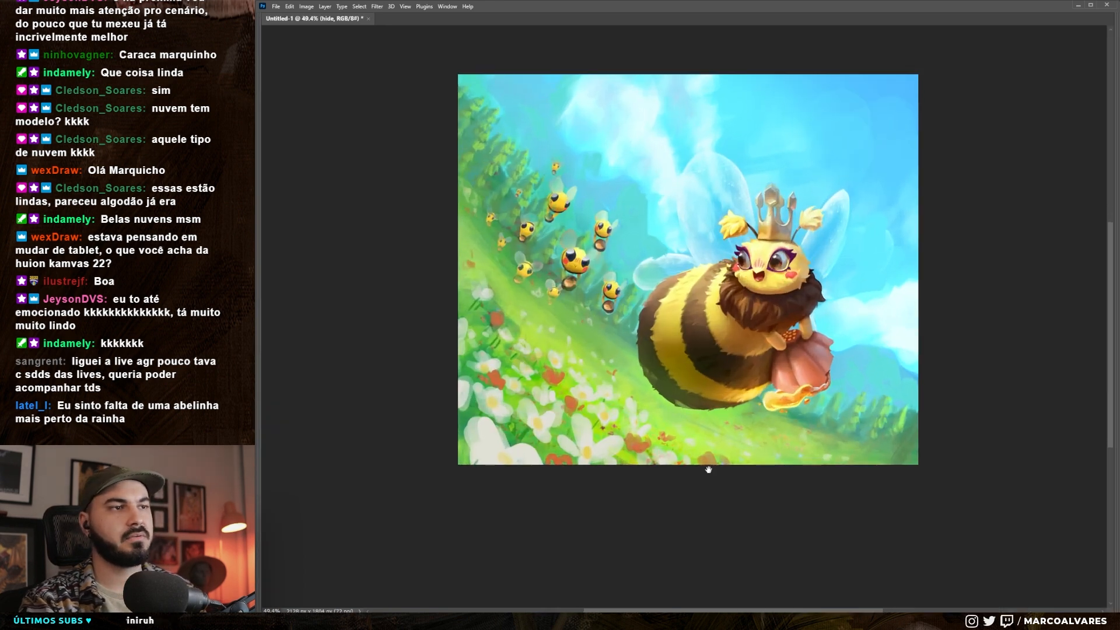
scroll(970, 429, up, 2)
mouse_move(892, 416)
mouse_down()
mouse_move(939, 427)
mouse_move(960, 401)
mouse_up()
scroll(959, 400, up, 1)
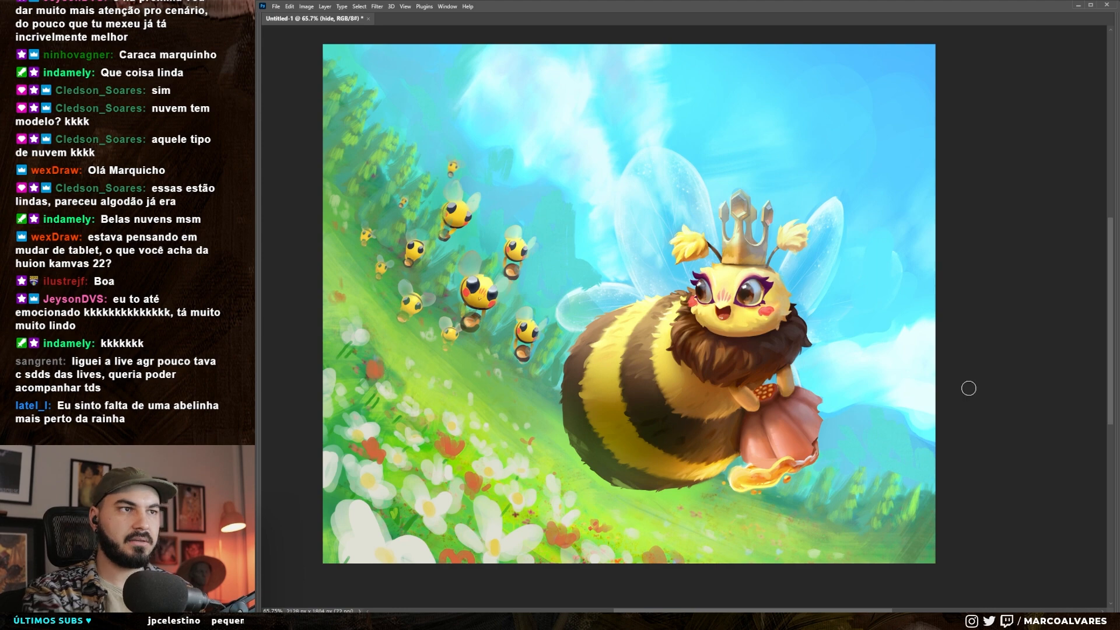
key(ctrl+comma)
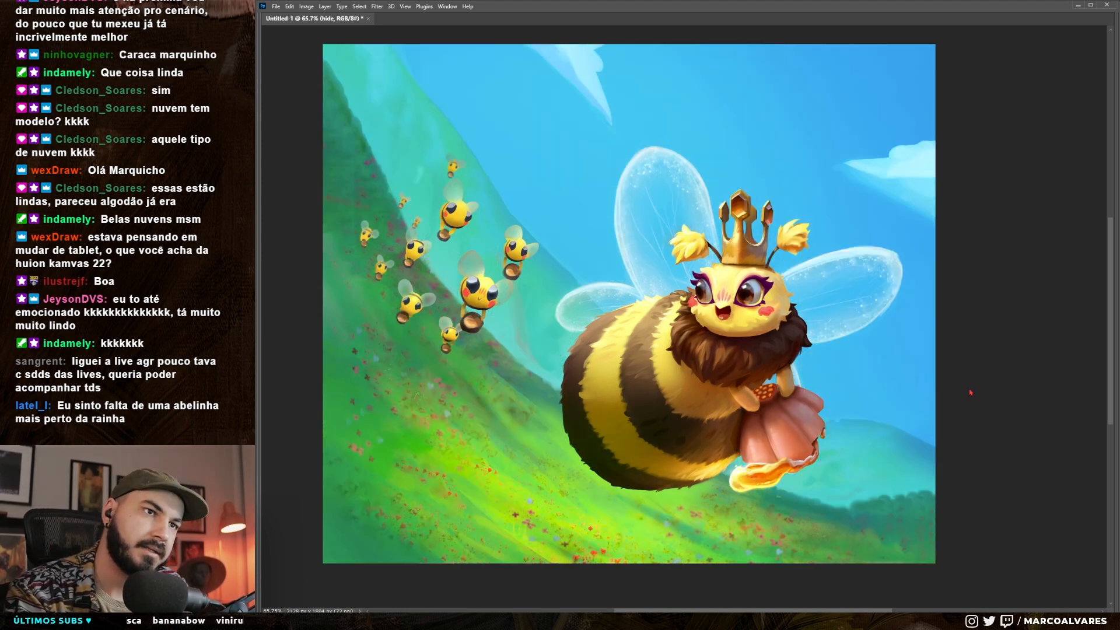
key(ctrl+comma)
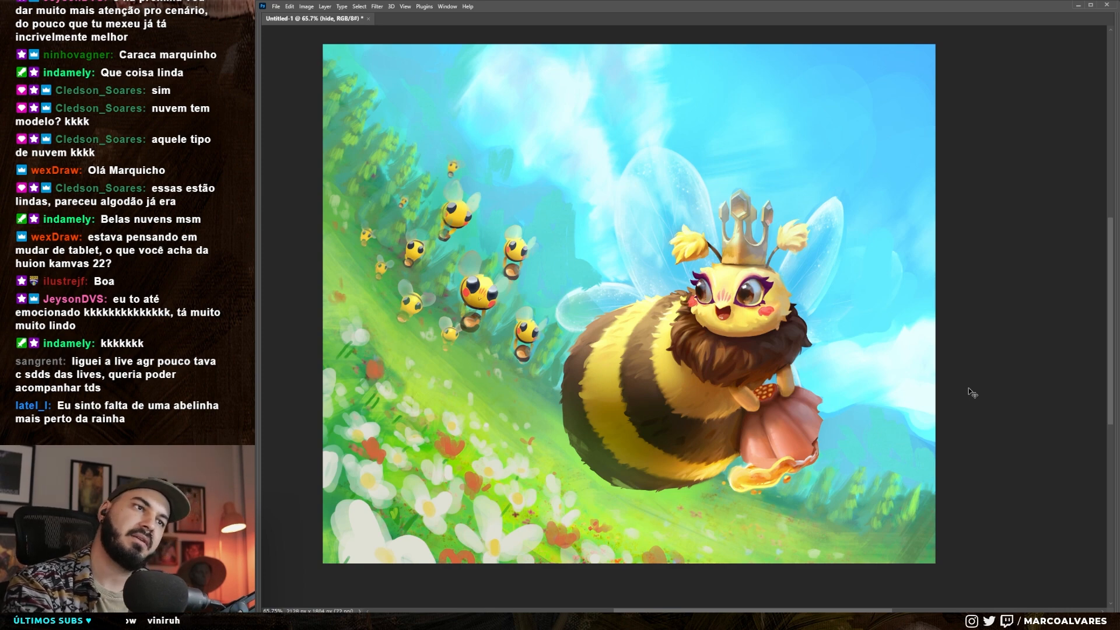
key(ctrl+comma)
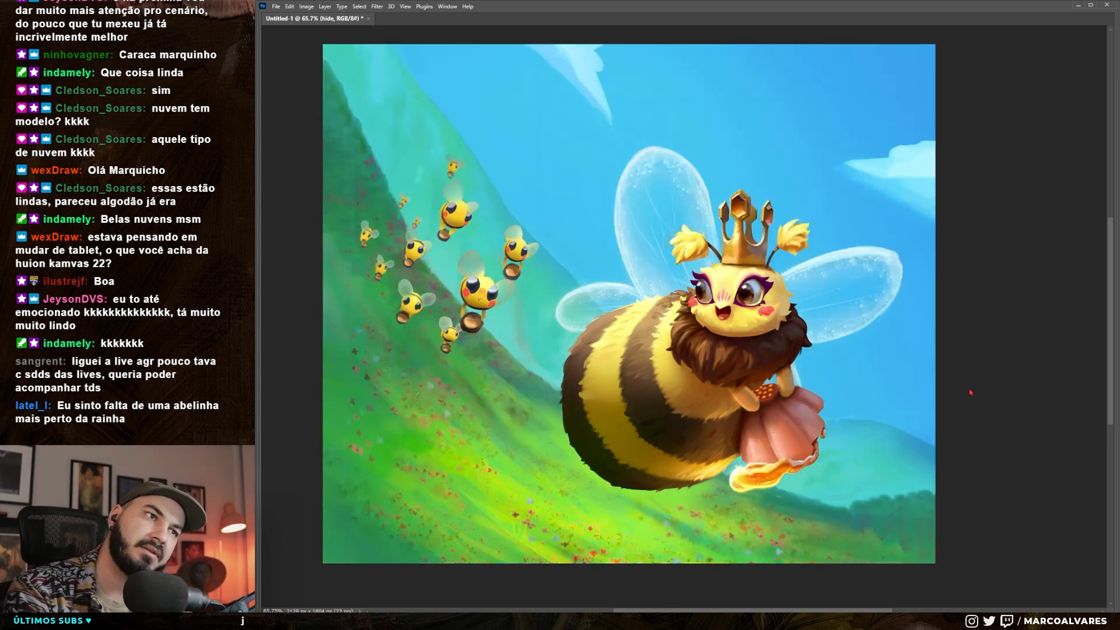
key(ctrl+comma)
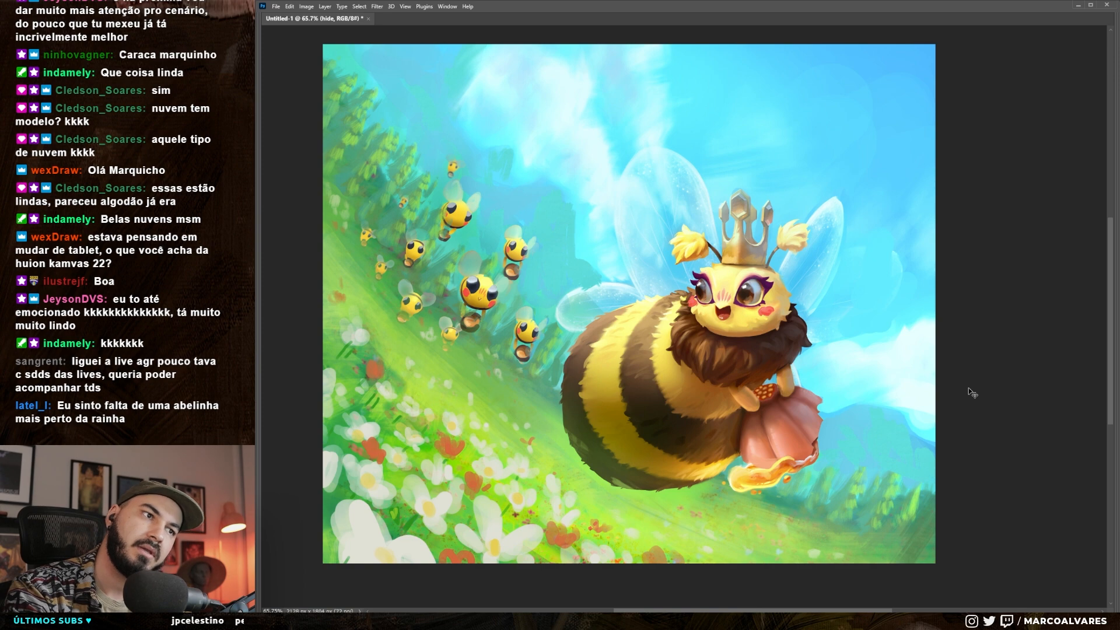
key(ctrl+comma)
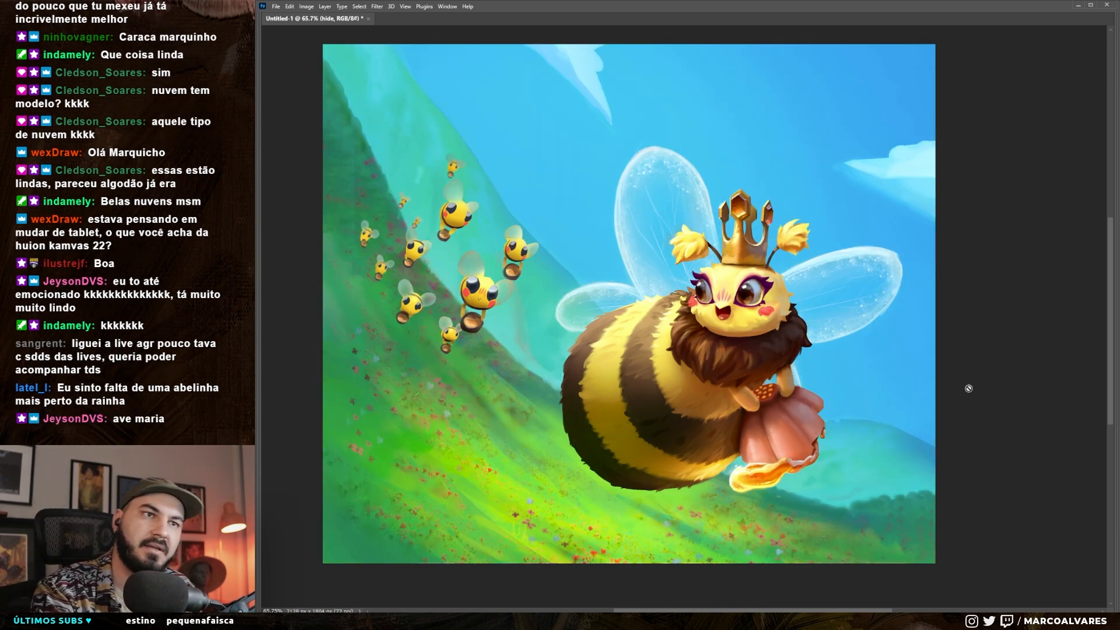
key(ctrl+comma)
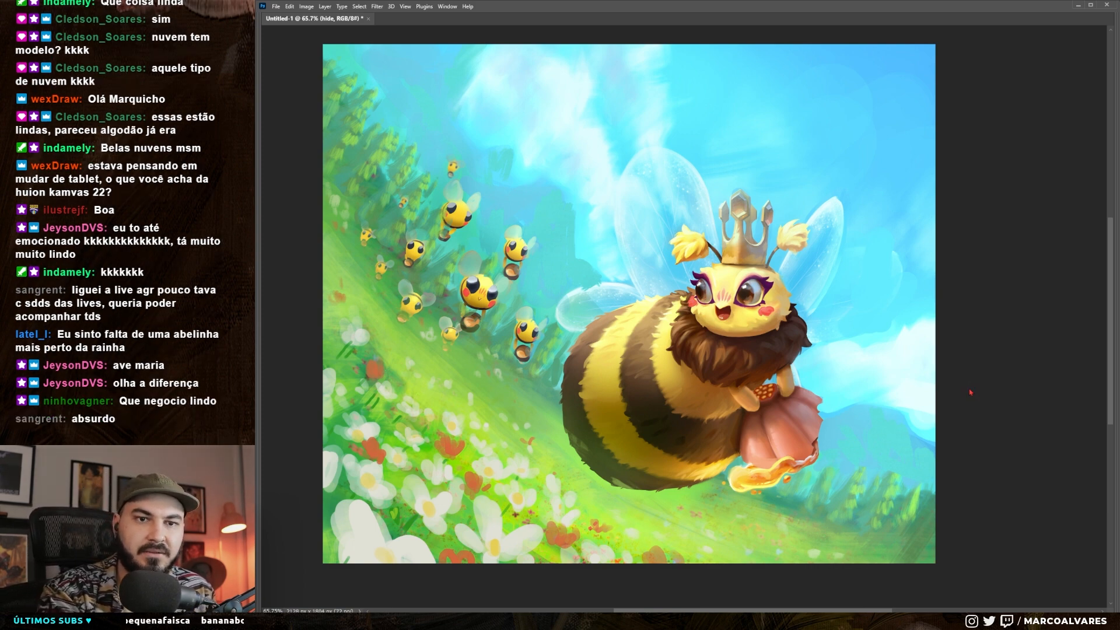
key(ctrl+comma)
key(ctrl+comma)
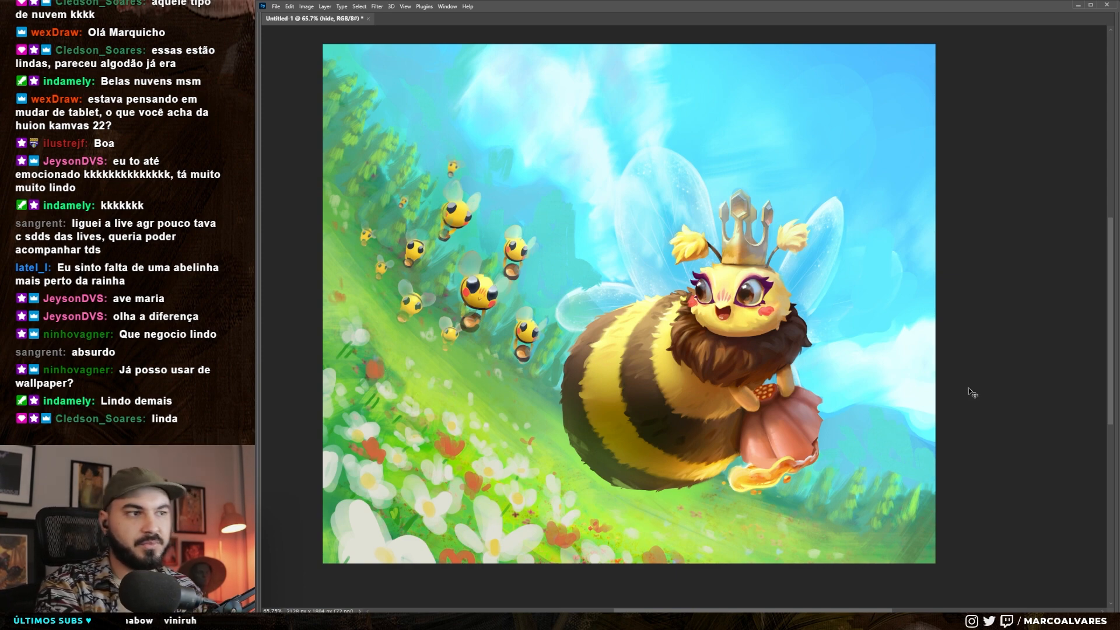
key(ctrl+comma)
key(ctrl+comma)
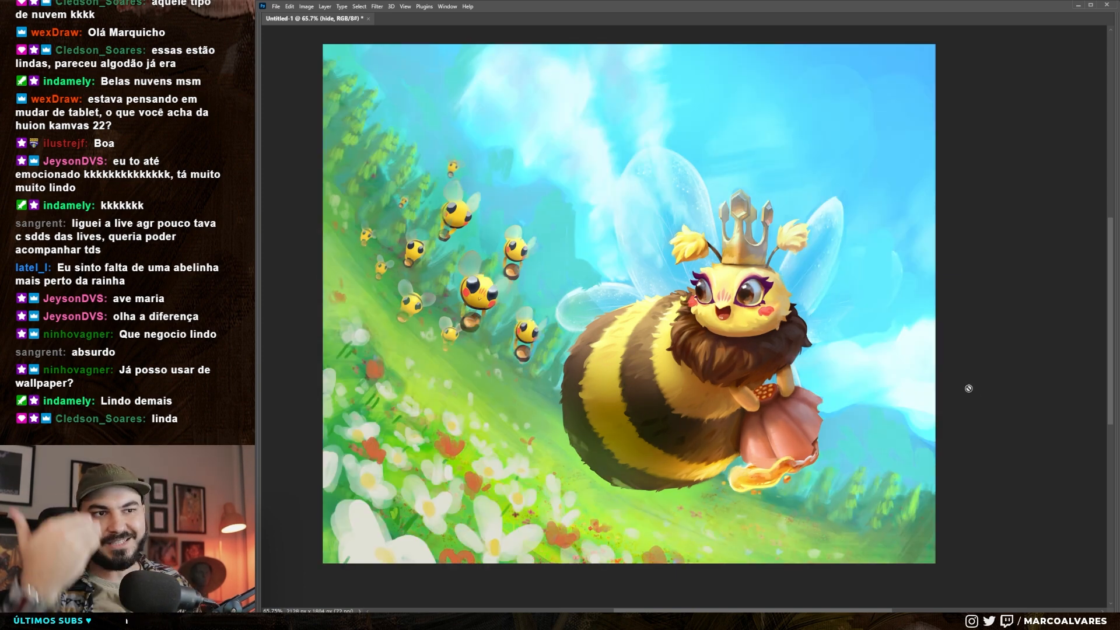